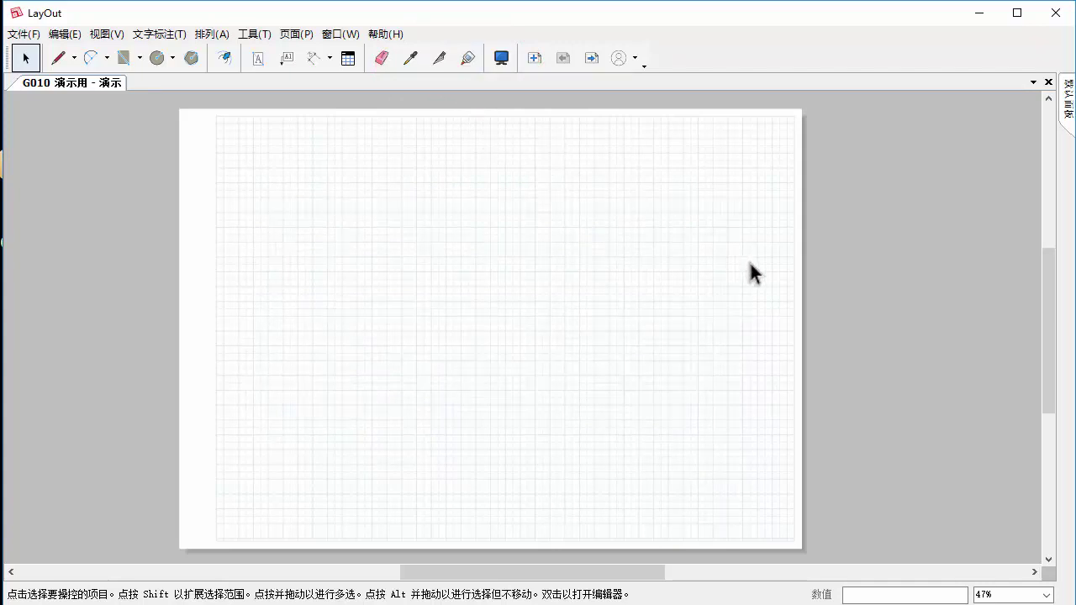
# - Draw a straight horizontal line across the top of the page
pyautogui.click(57, 57)
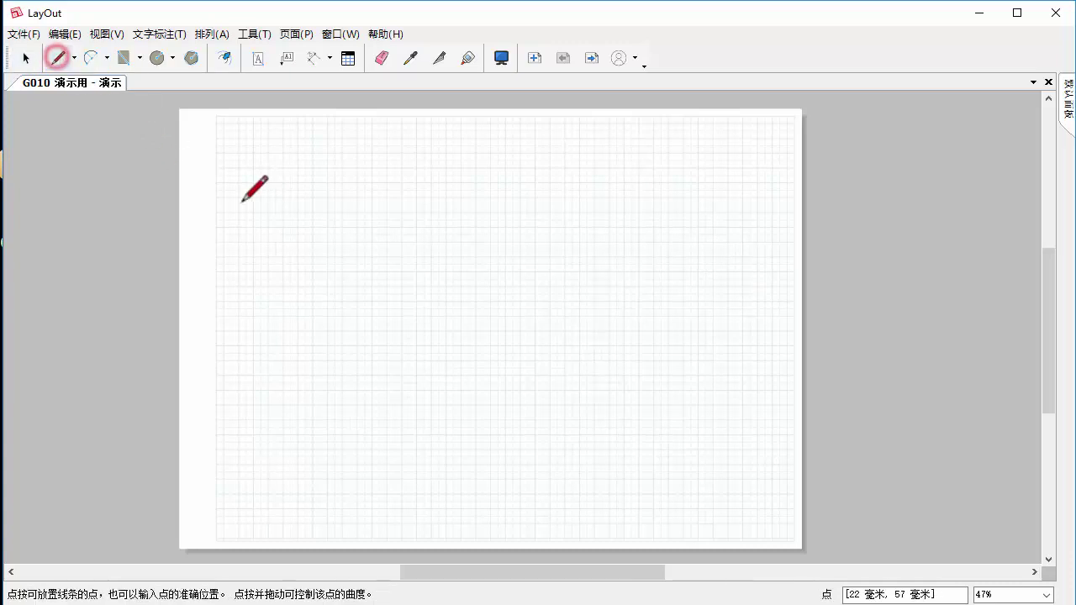
pyautogui.click(267, 182)
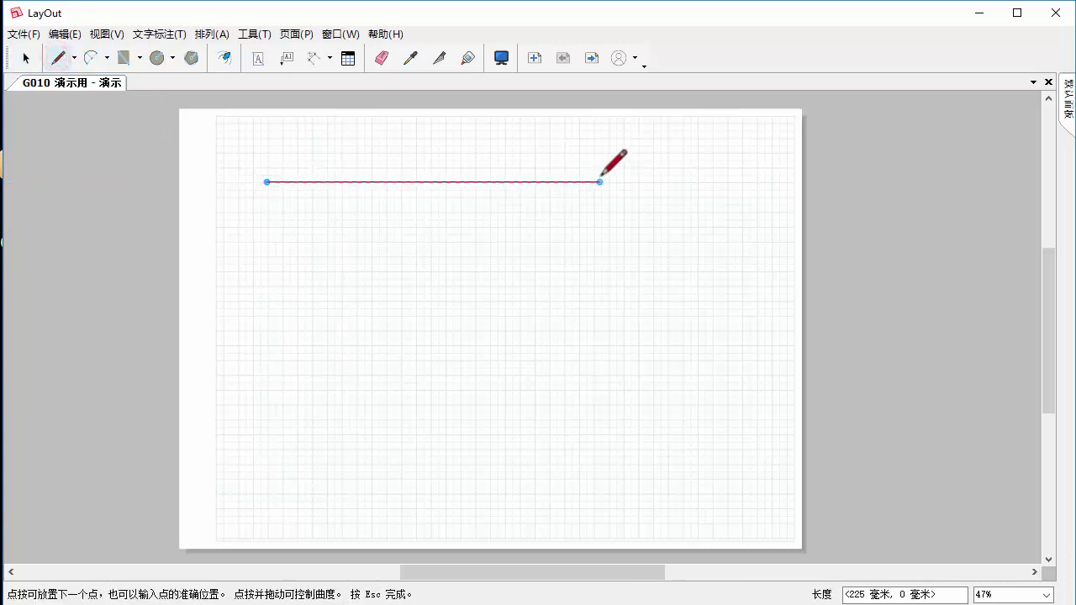
pyautogui.doubleClick(597, 180)
pyautogui.press('space')
# - Draw a freehand curve across the middle of the page
pyautogui.click(107, 57)
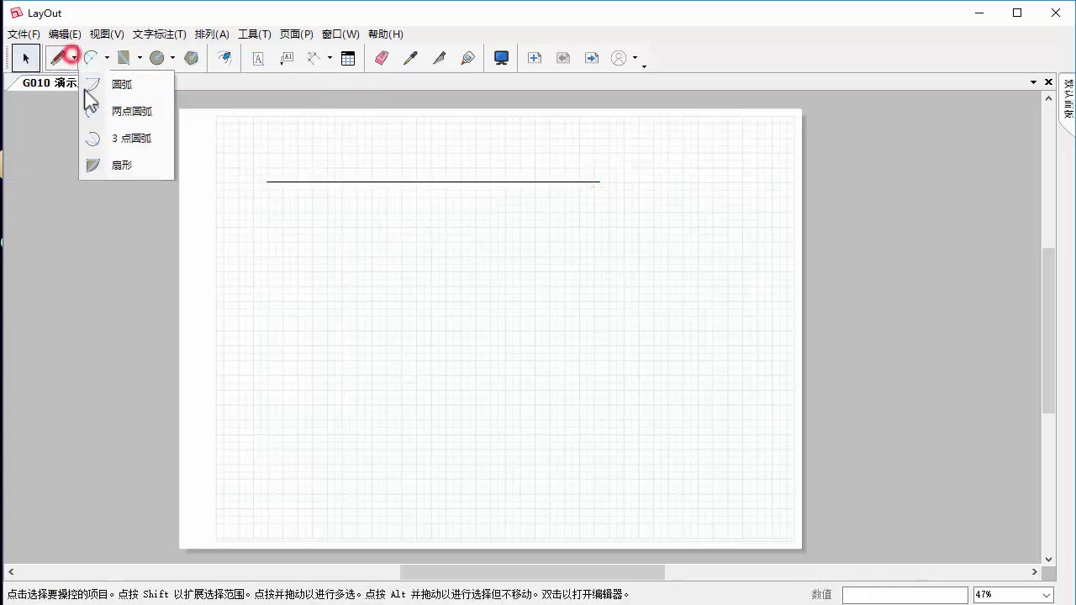
pyautogui.click(74, 57)
pyautogui.click(74, 57)
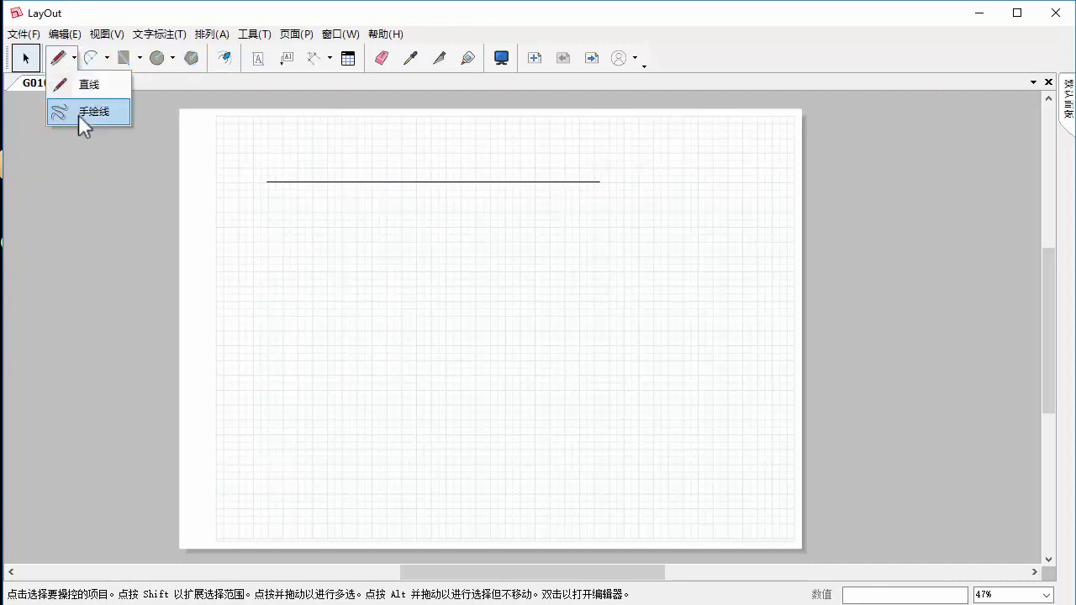
pyautogui.click(84, 111)
pyautogui.moveTo(313, 332)
pyautogui.mouseDown()
pyautogui.moveTo(321, 369)
pyautogui.moveTo(600, 448)
pyautogui.moveTo(428, 480)
pyautogui.mouseUp()
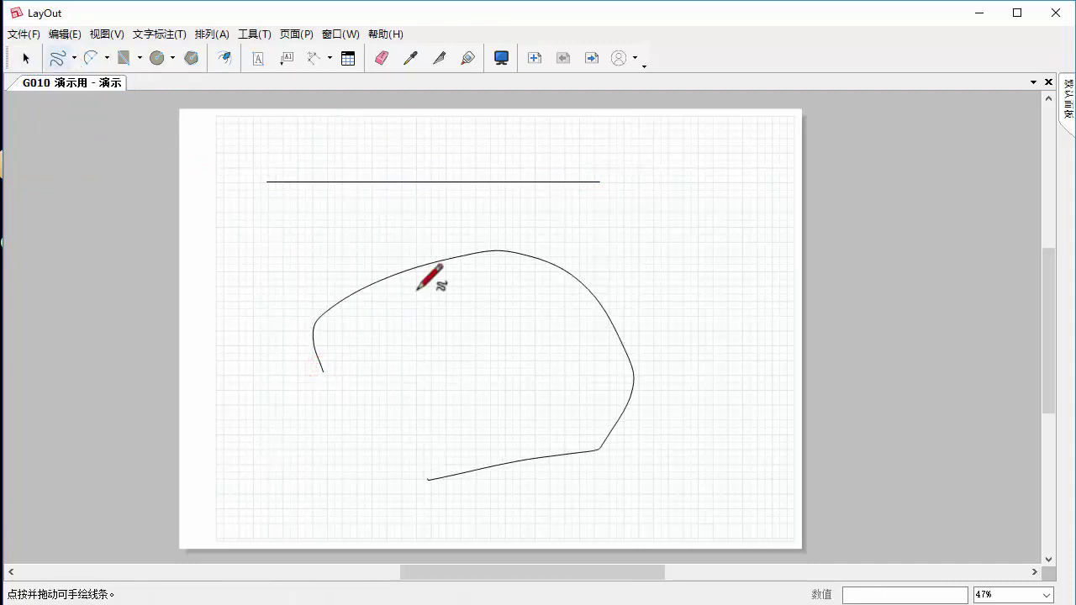
# - Draw an arc bulging upward at the upper right of the page
pyautogui.press('a')
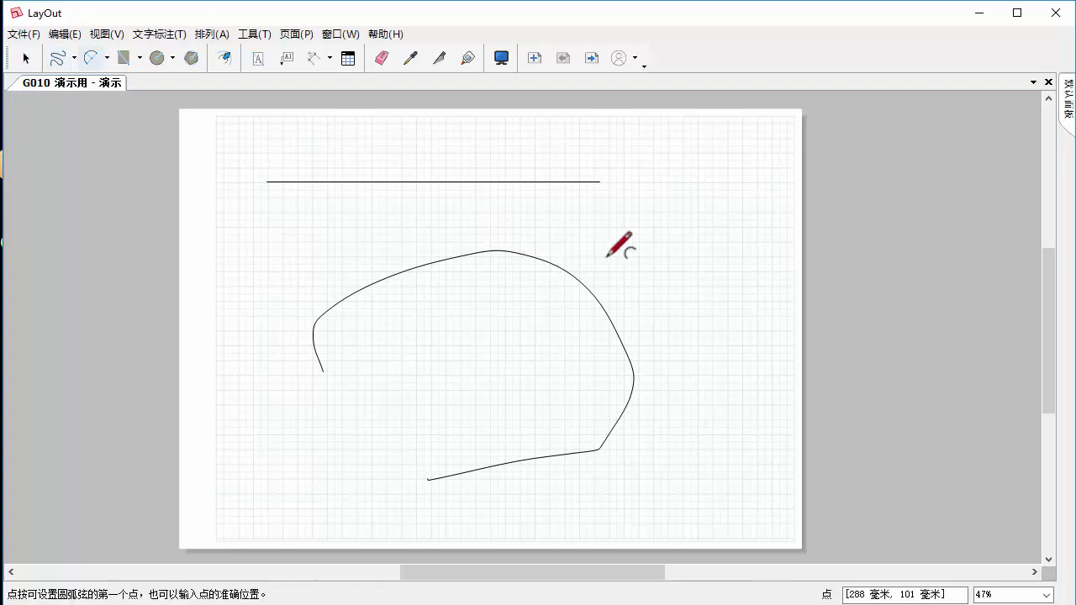
pyautogui.click(605, 258)
pyautogui.click(781, 258)
pyautogui.click(730, 193)
pyautogui.press('space')
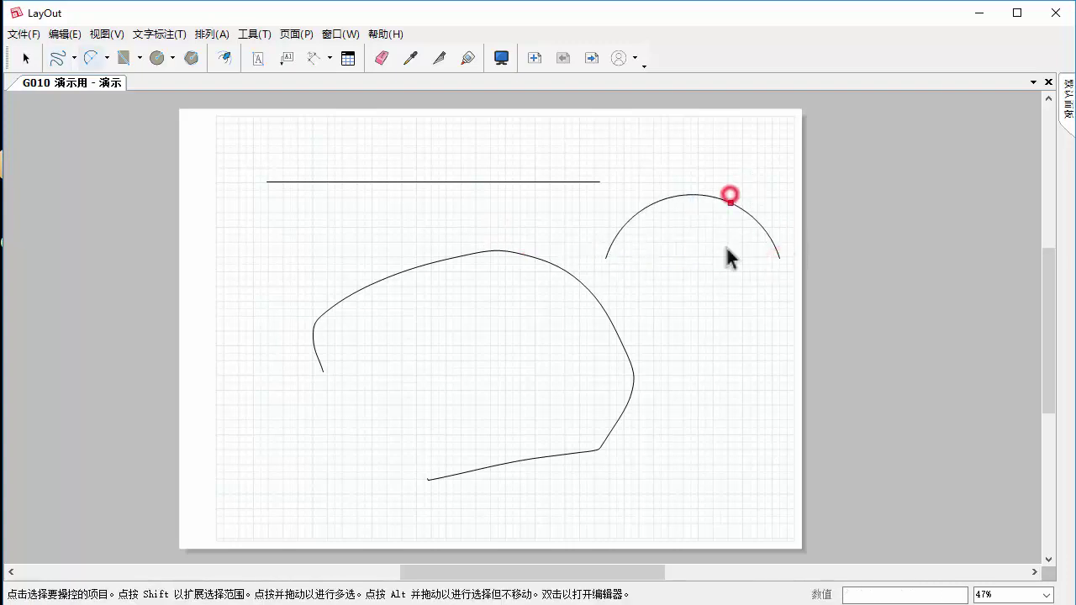
# - Split the horizontal line once, the freehand curve at two points, and the arc near its left end
pyautogui.click(438, 58)
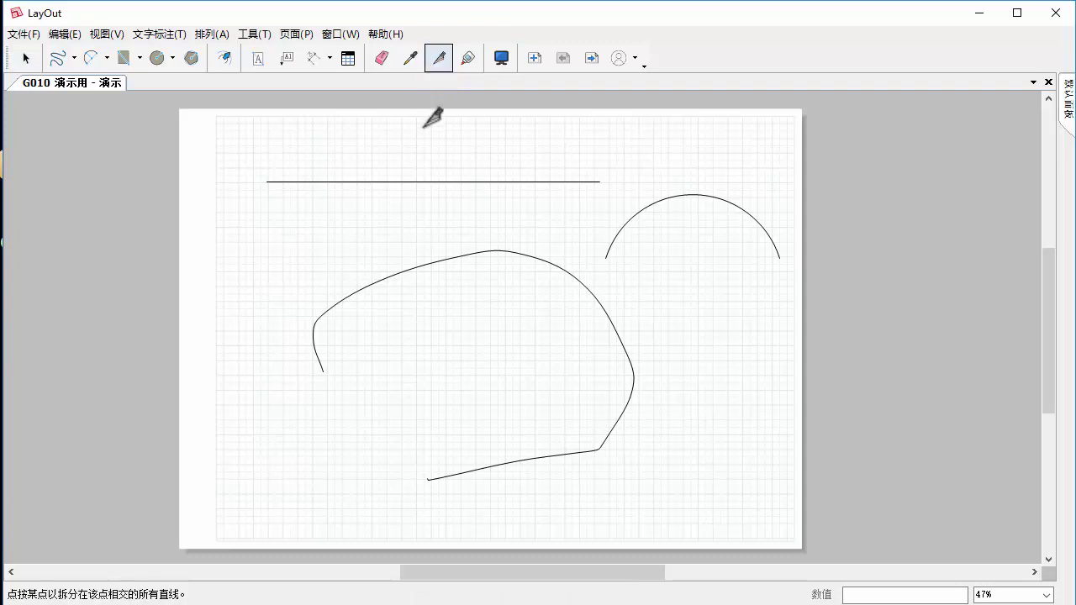
pyautogui.click(379, 182)
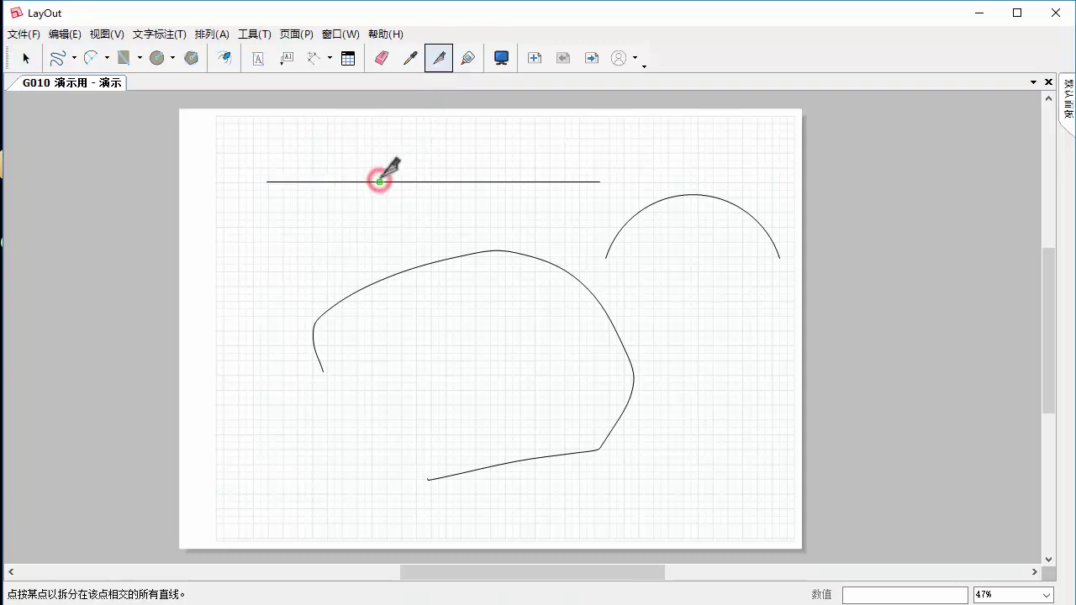
pyautogui.click(452, 258)
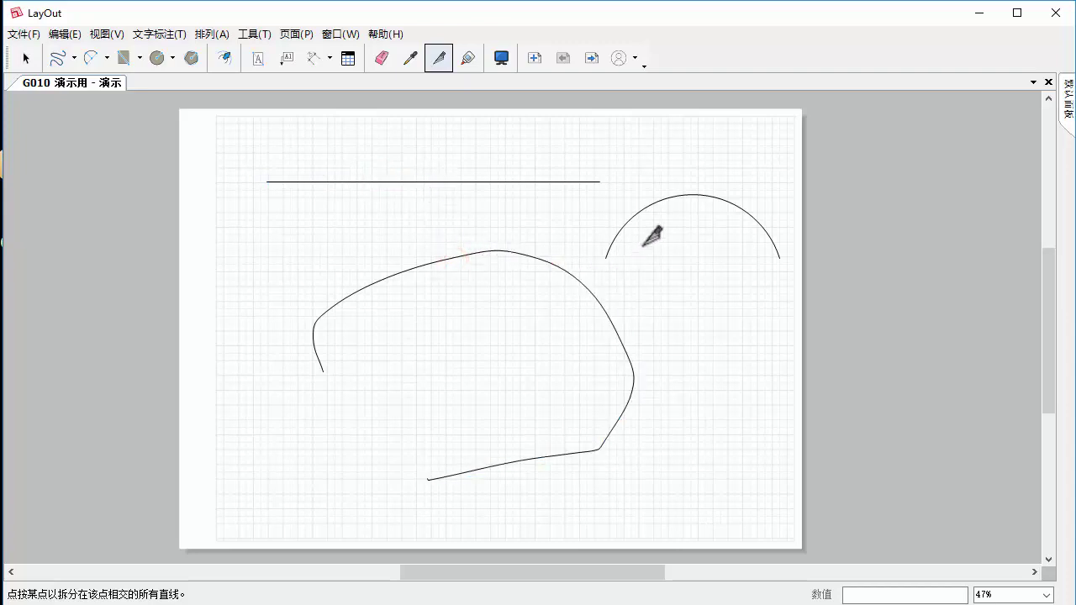
pyautogui.click(648, 206)
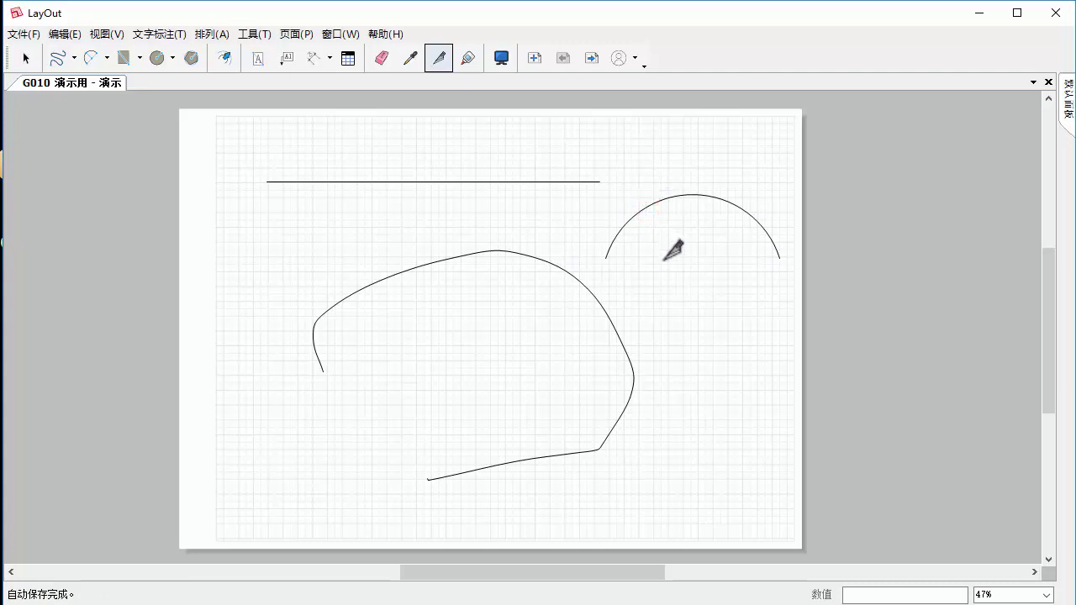
pyautogui.click(625, 408)
pyautogui.press('space')
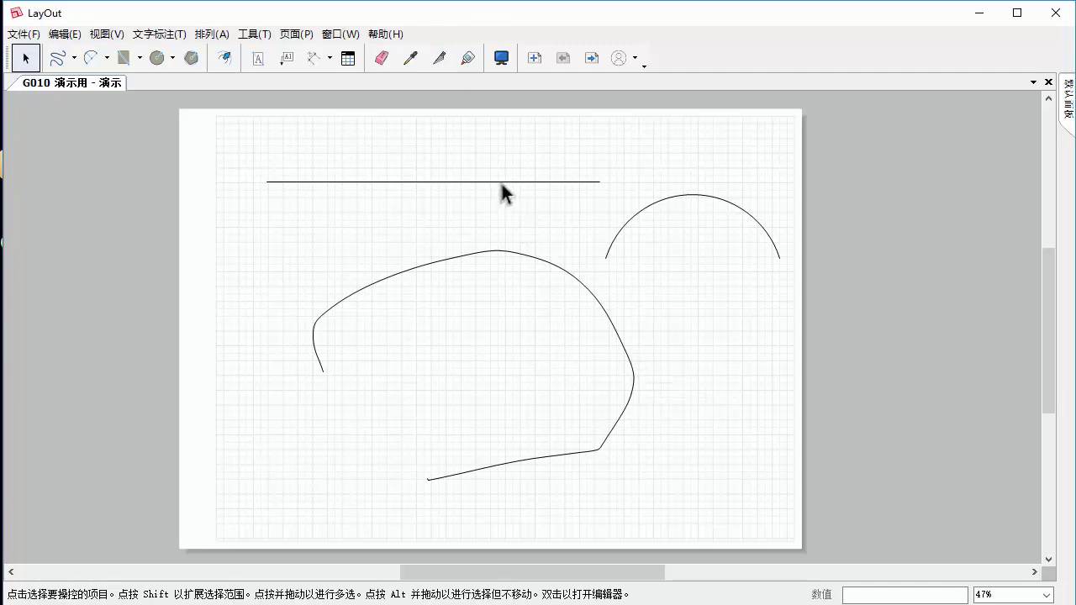
# - Reposition the right line piece, the three curve pieces and the small arc piece
pyautogui.click(502, 183)
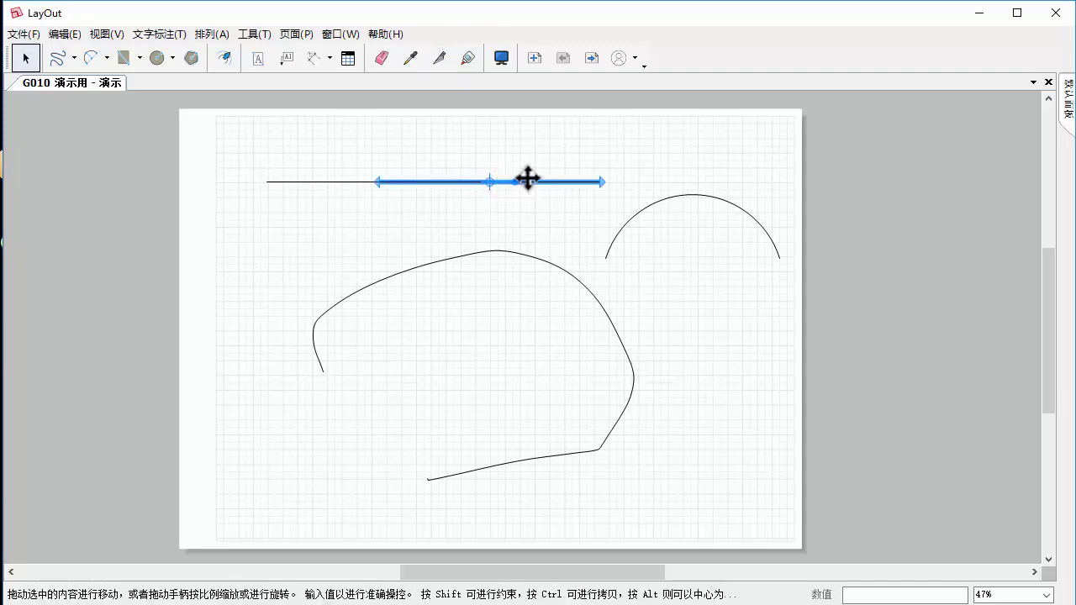
pyautogui.moveTo(527, 181); pyautogui.dragTo(540, 163)
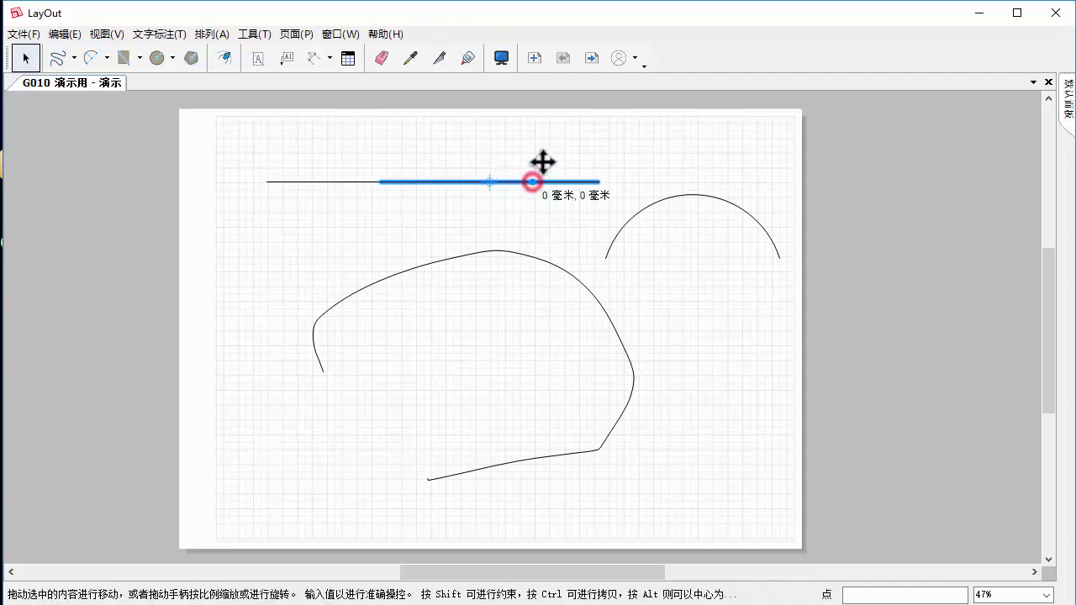
pyautogui.click(449, 261)
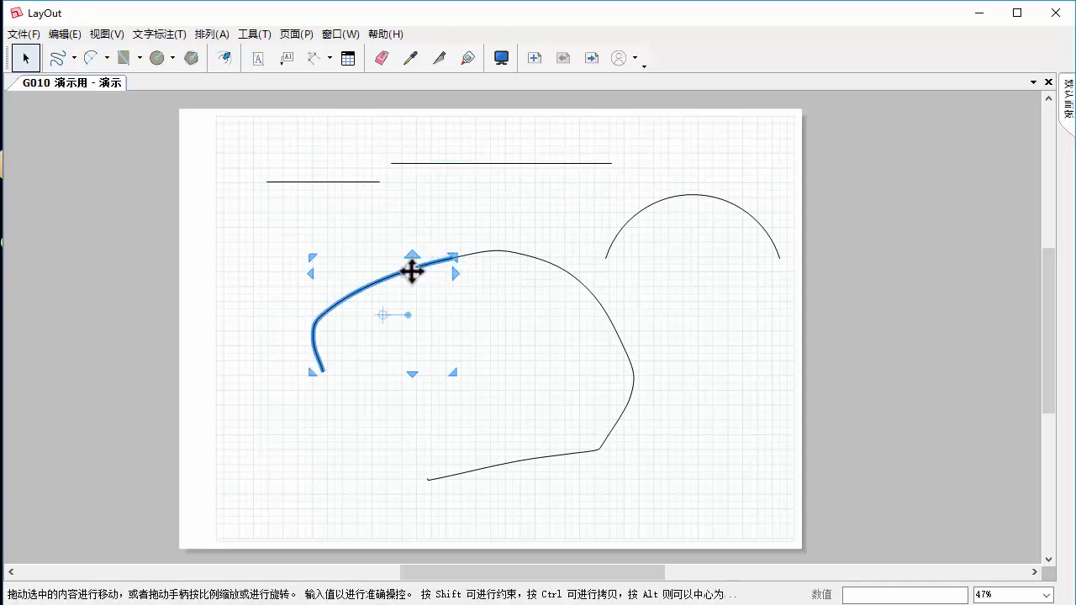
pyautogui.moveTo(413, 271); pyautogui.dragTo(392, 261)
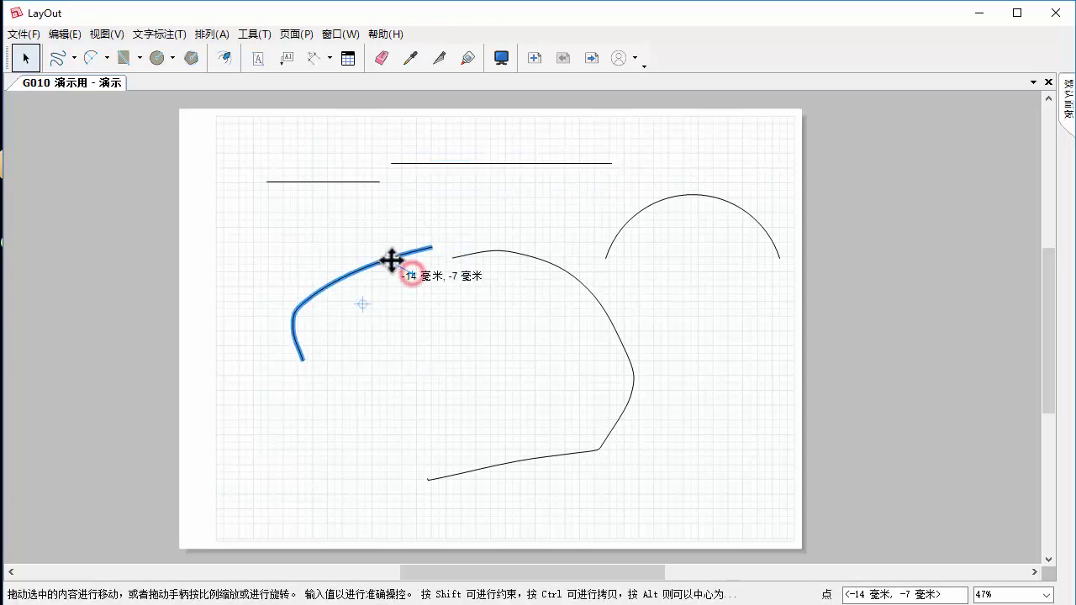
pyautogui.click(600, 301)
pyautogui.moveTo(600, 301); pyautogui.dragTo(610, 288)
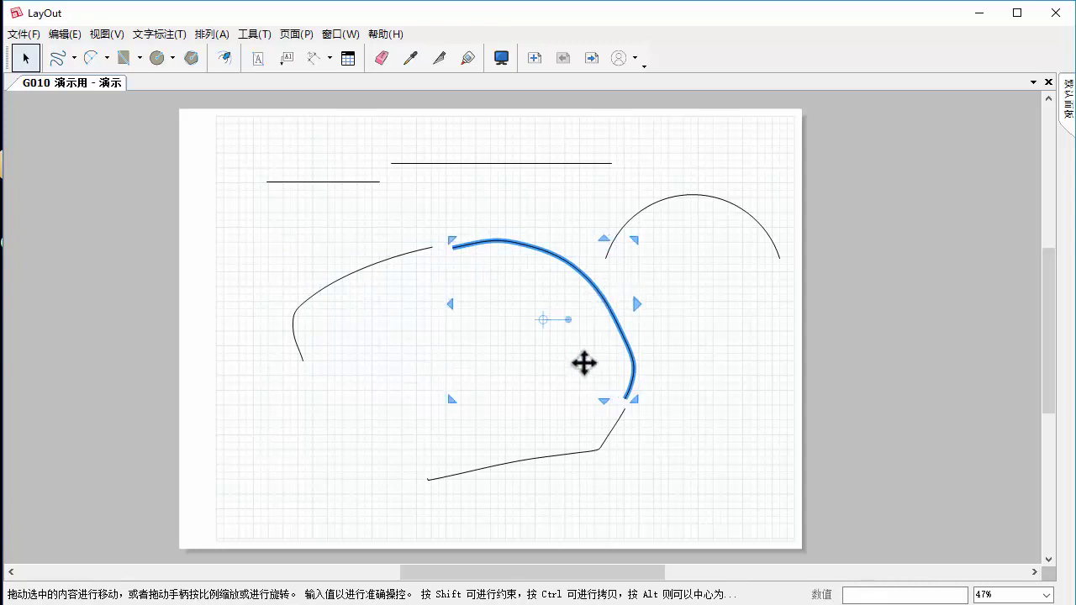
pyautogui.click(538, 459)
pyautogui.moveTo(539, 458); pyautogui.dragTo(539, 482)
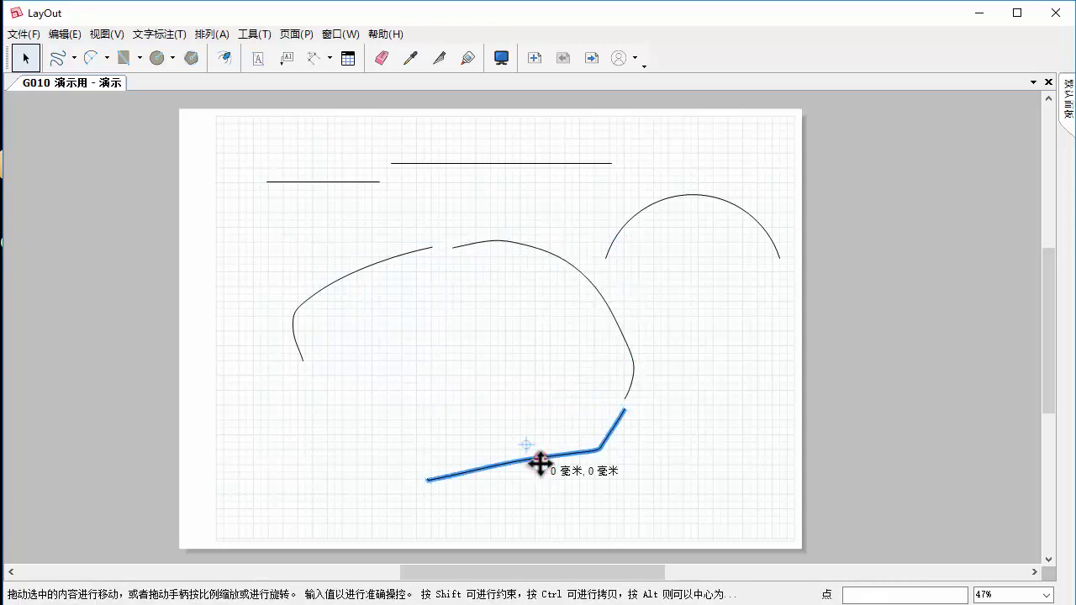
pyautogui.click(636, 214)
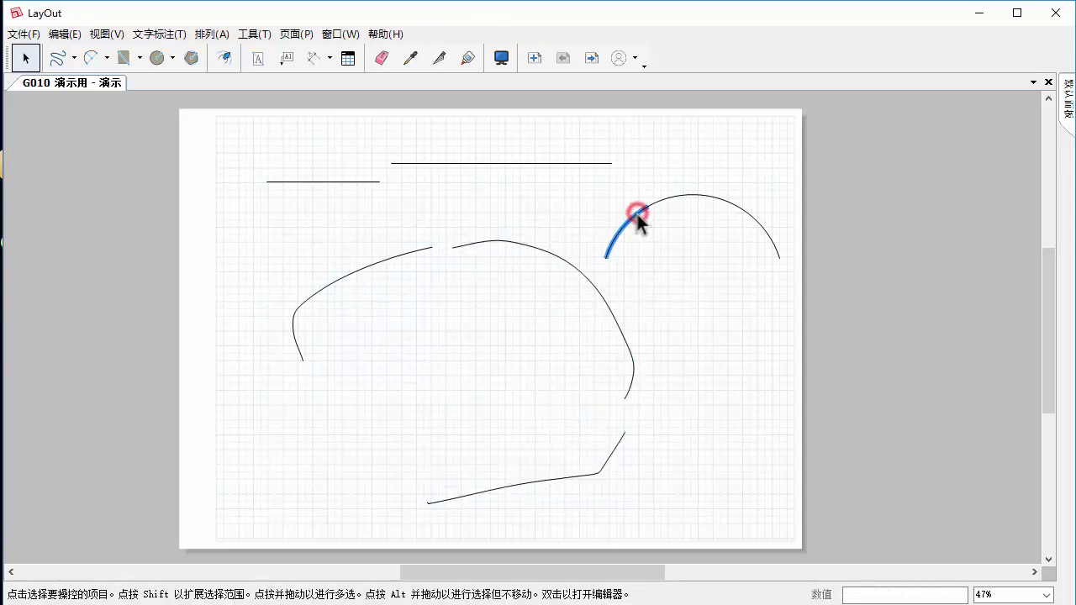
pyautogui.moveTo(637, 214); pyautogui.dragTo(613, 202)
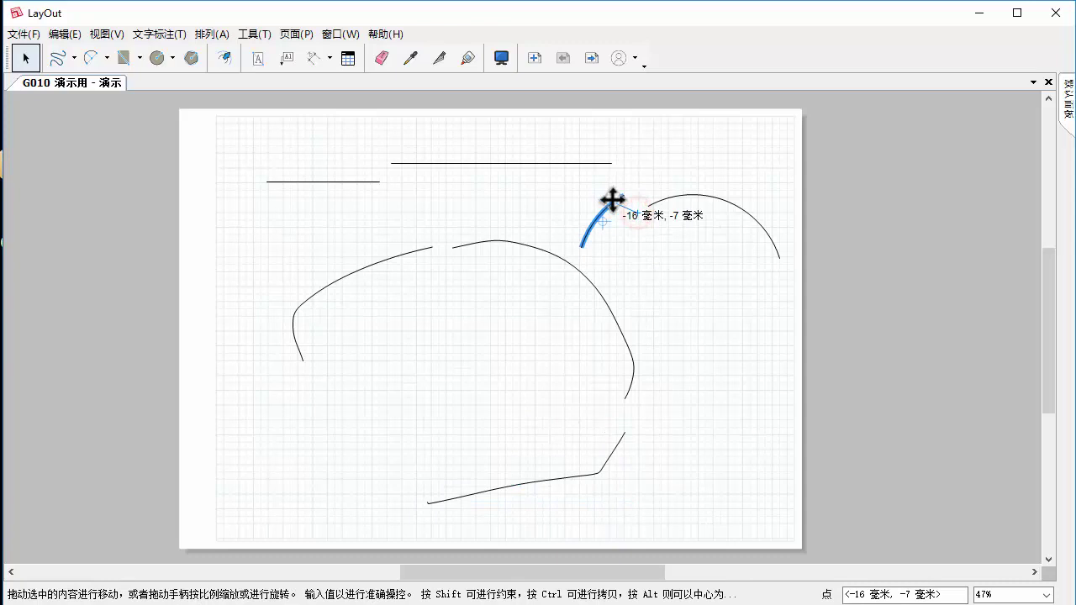
pyautogui.click(689, 240)
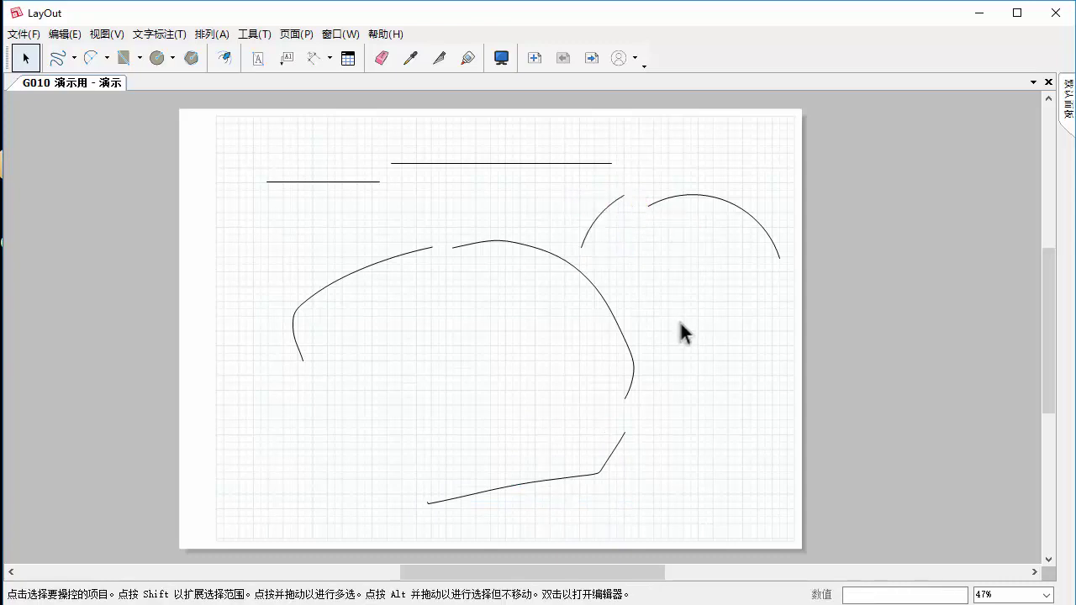
# - Shrink and rotate the left curve piece into an arch, and rotate the right arc piece clockwise
pyautogui.click(405, 255)
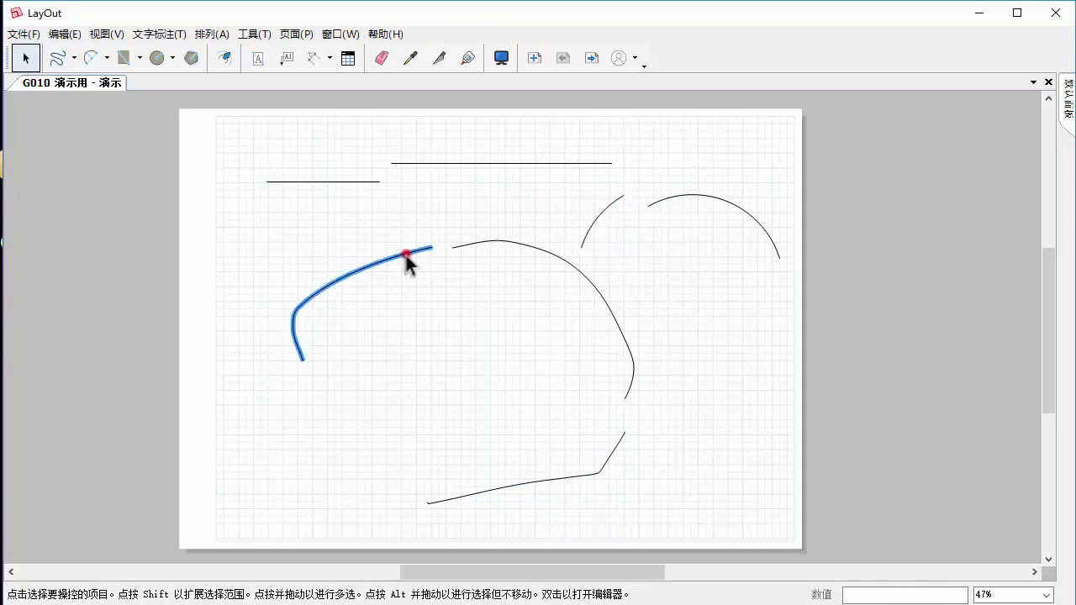
pyautogui.moveTo(433, 246); pyautogui.dragTo(363, 278)
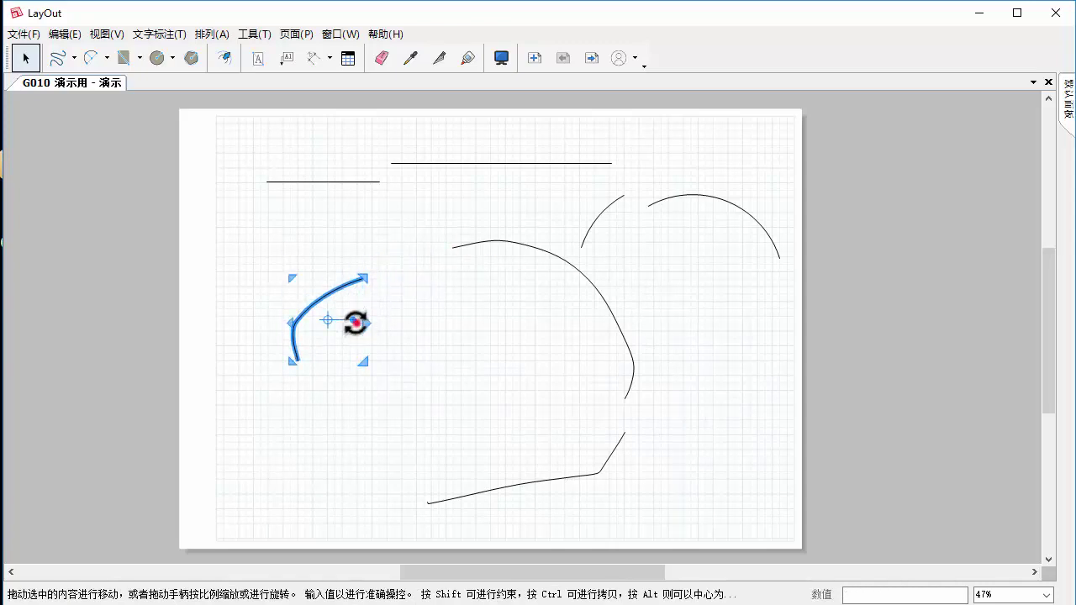
pyautogui.moveTo(353, 321); pyautogui.dragTo(339, 355)
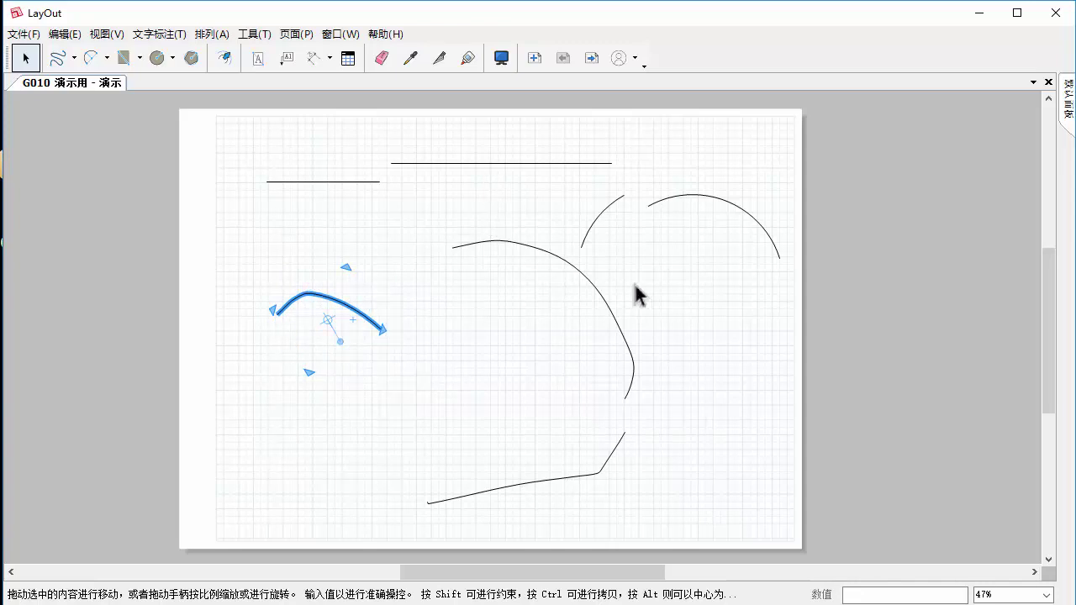
pyautogui.click(675, 202)
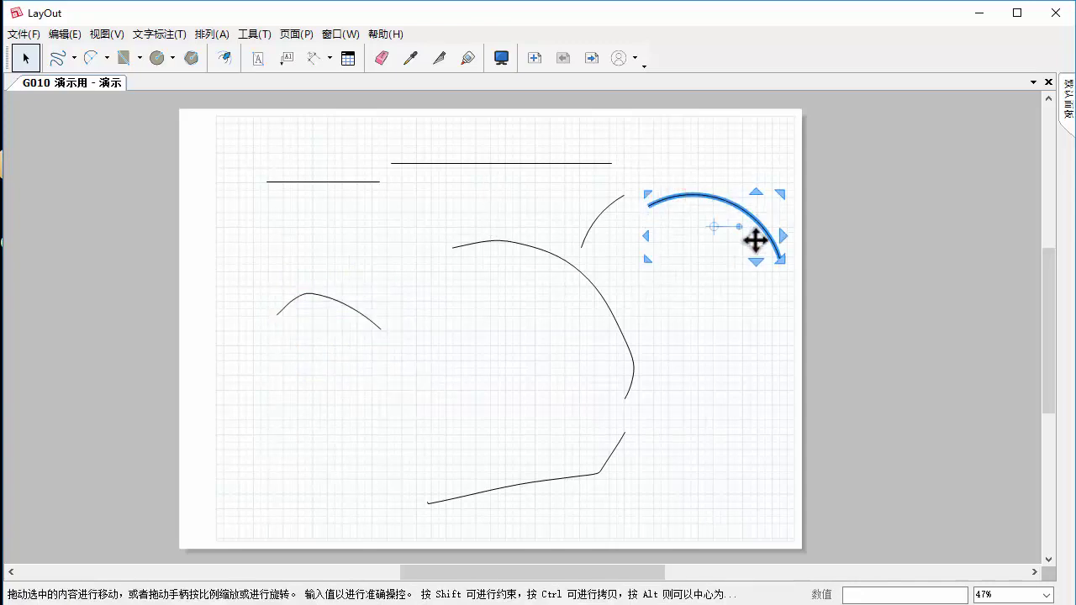
pyautogui.moveTo(738, 235); pyautogui.dragTo(733, 250)
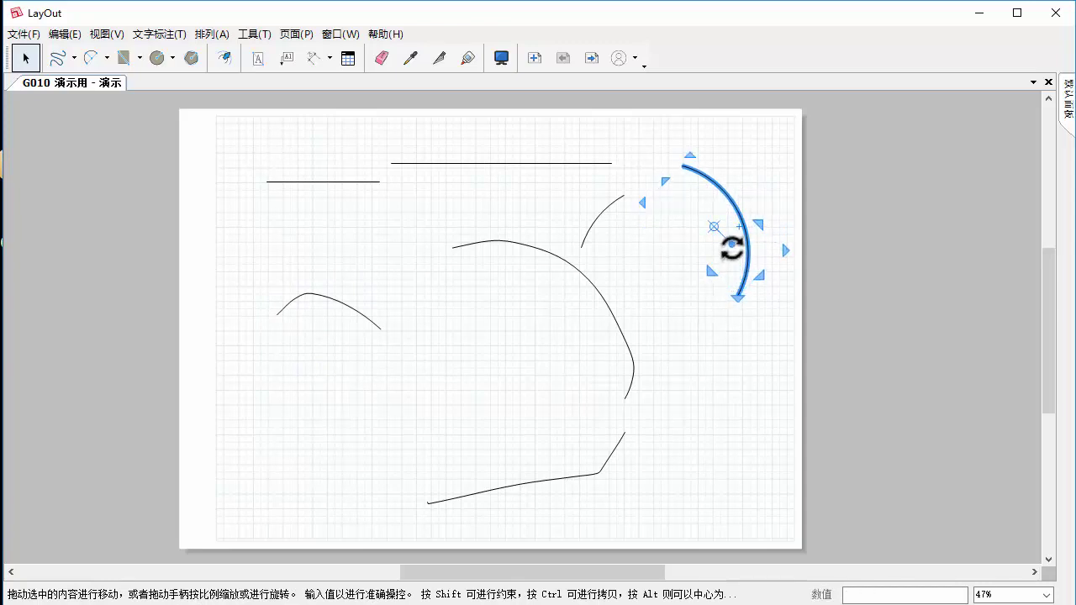
pyautogui.moveTo(731, 245); pyautogui.dragTo(739, 241)
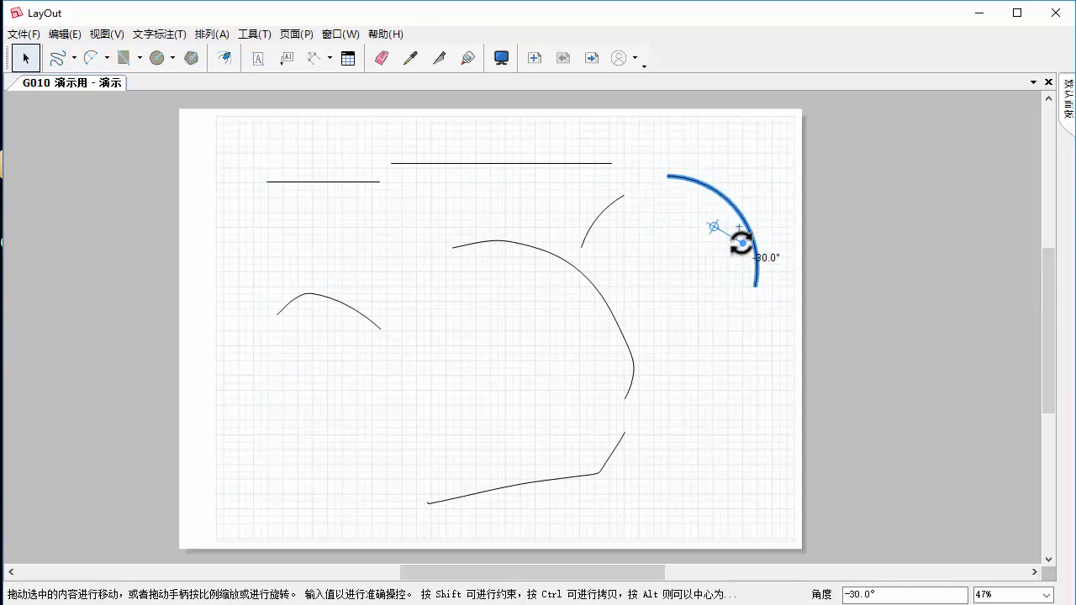
pyautogui.click(688, 286)
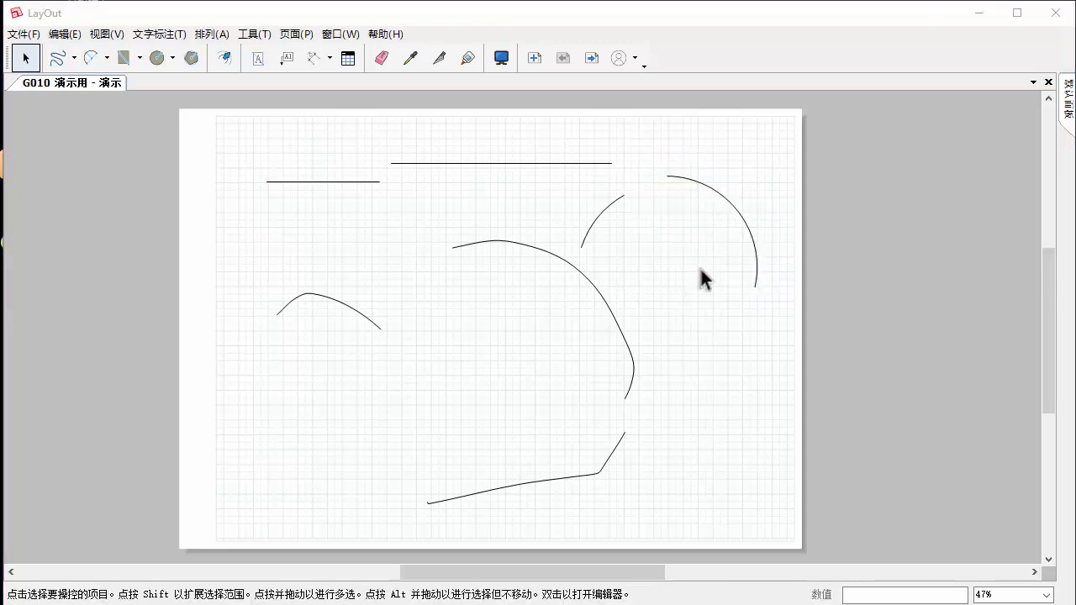
# - Raise the short line to the long line's level and snap the right arc onto its end
pyautogui.click(344, 182)
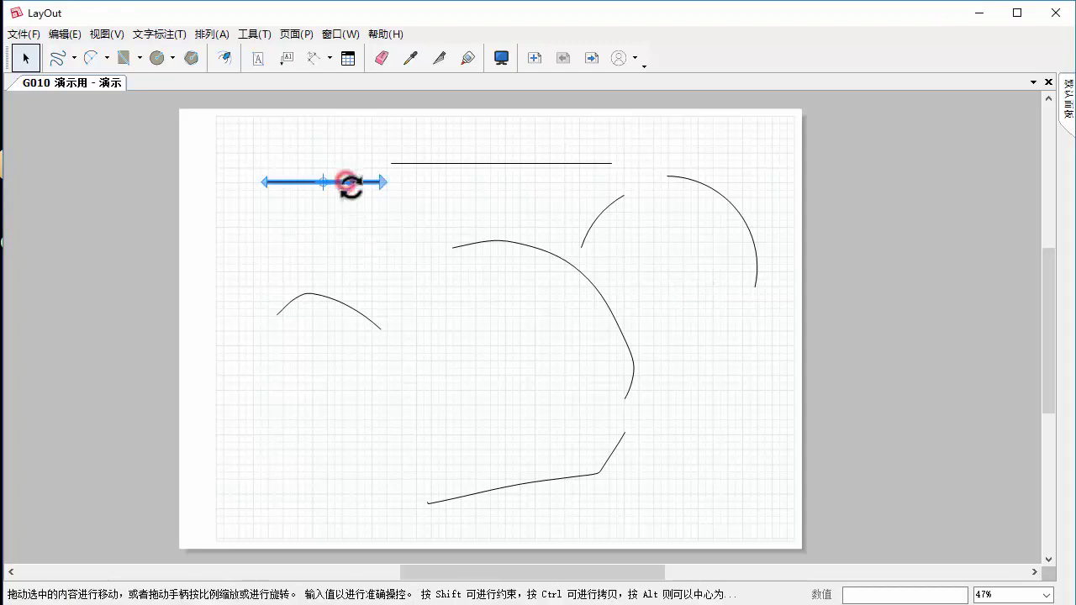
pyautogui.moveTo(363, 182); pyautogui.dragTo(375, 163)
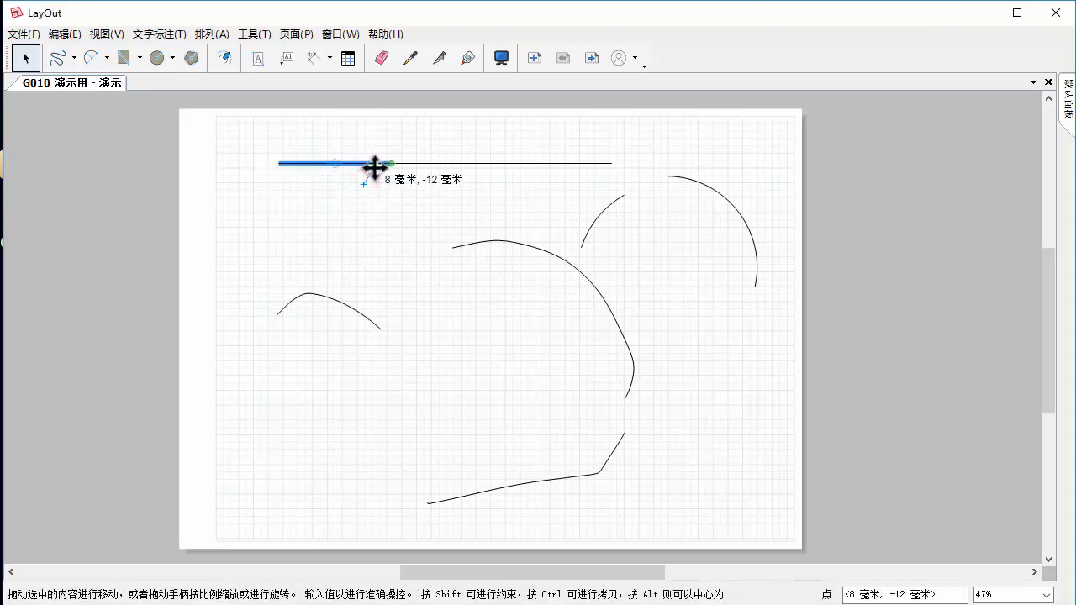
pyautogui.click(680, 177)
pyautogui.moveTo(681, 177); pyautogui.dragTo(623, 163)
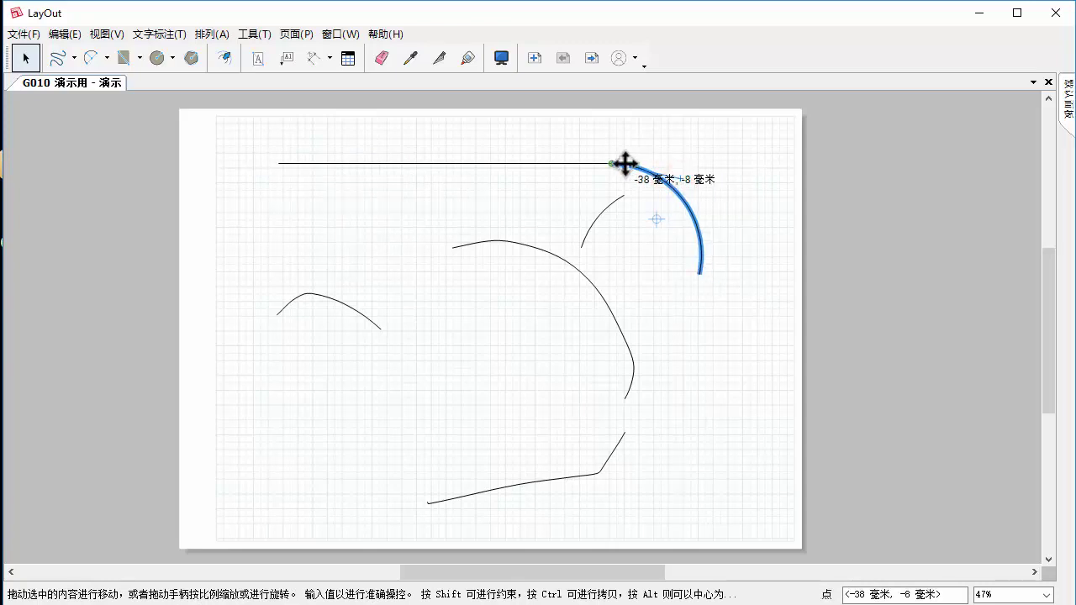
pyautogui.click(766, 219)
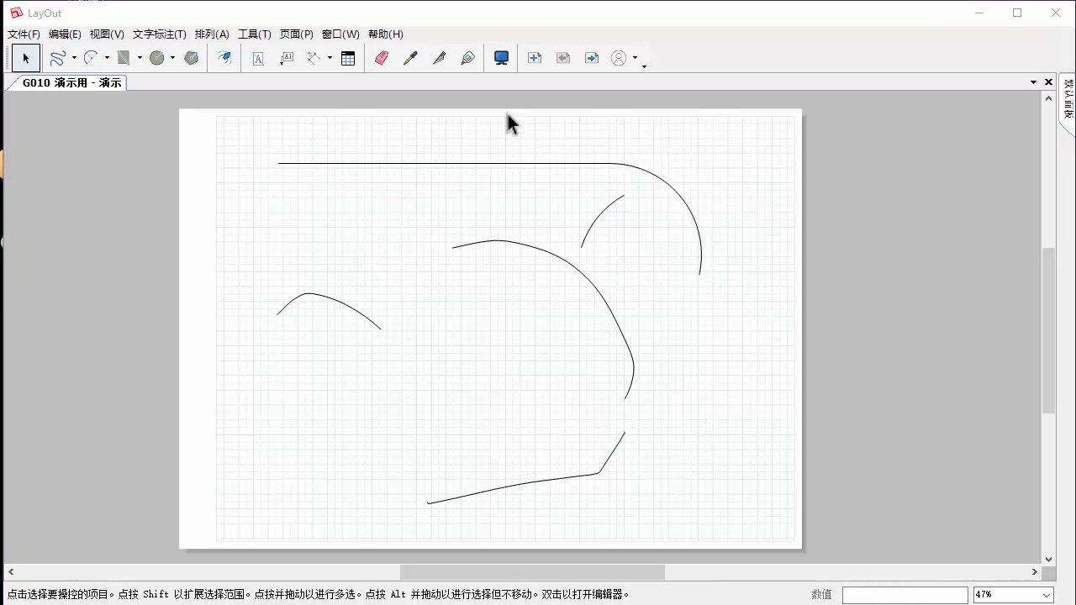
# - Join the top line's left and middle segments with the right arc into one piece
pyautogui.click(469, 60)
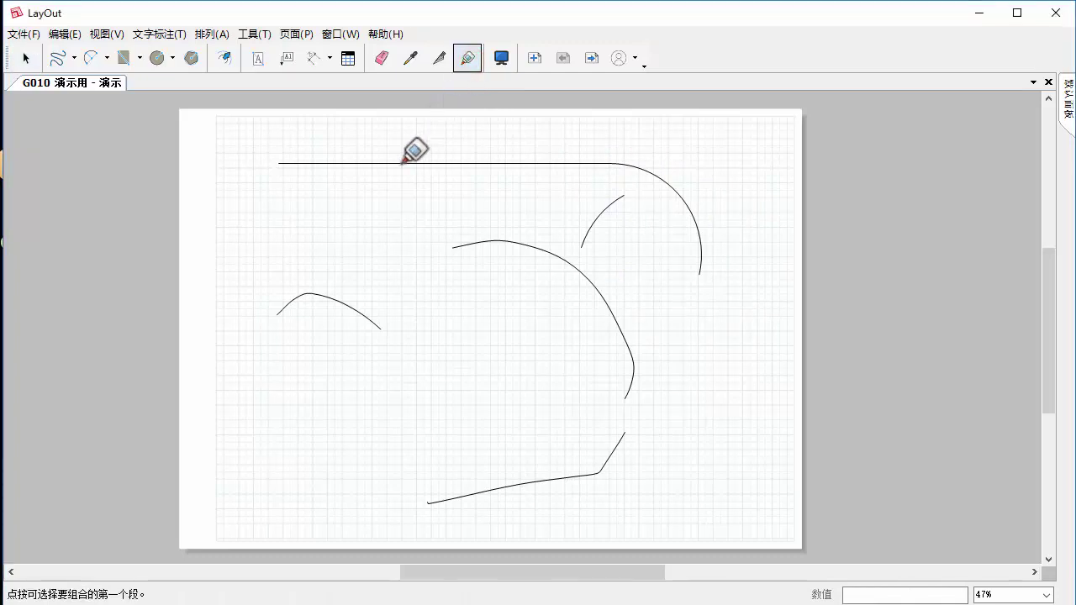
pyautogui.click(375, 163)
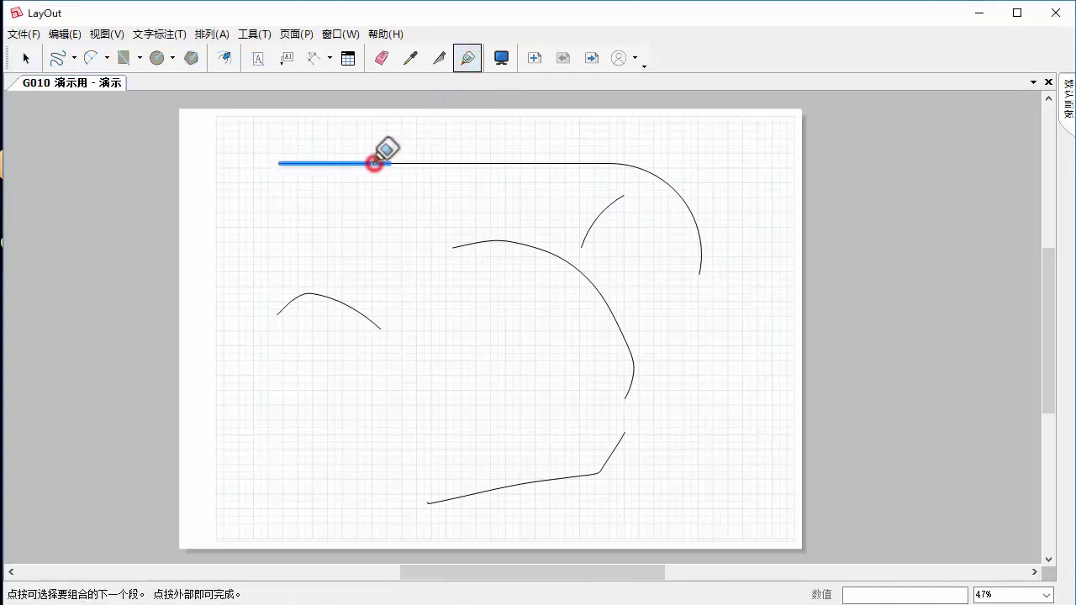
pyautogui.click(433, 163)
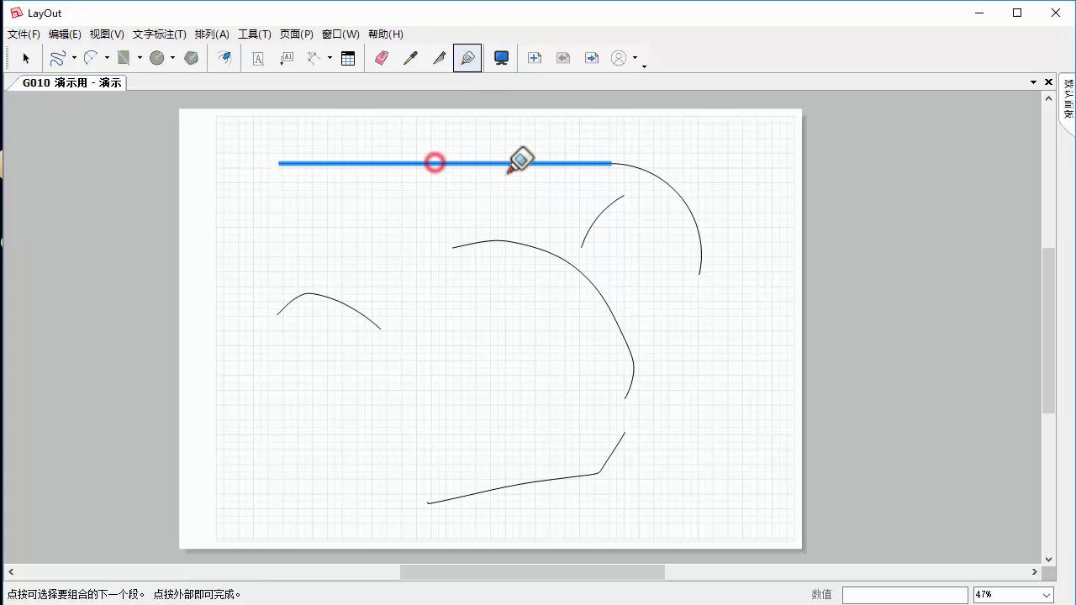
pyautogui.click(651, 171)
pyautogui.click(716, 288)
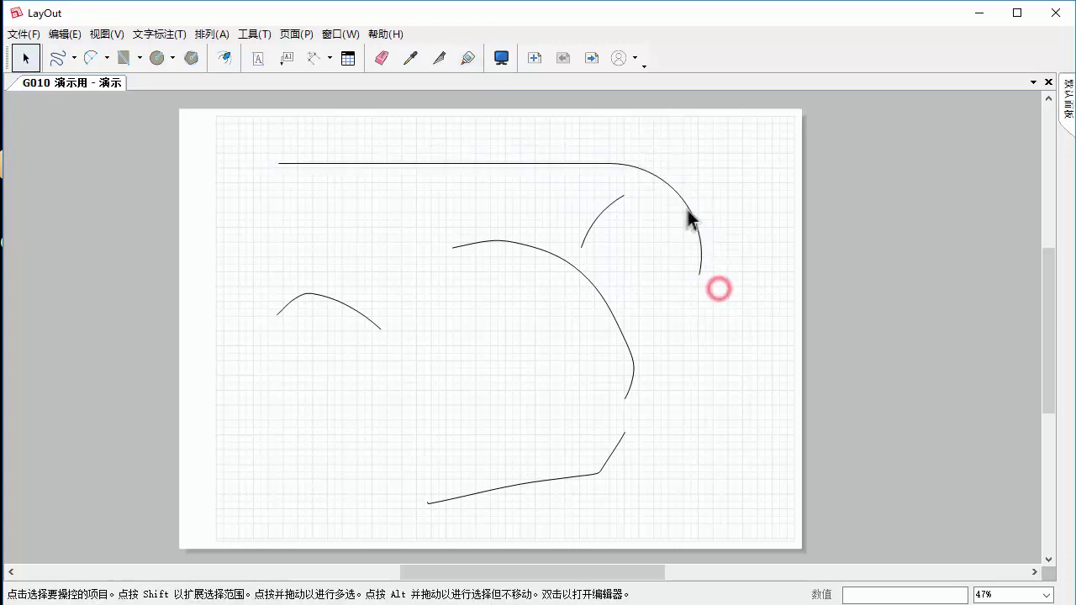
pyautogui.click(690, 205)
pyautogui.click(714, 288)
# - Move the small arc and bottom polyline, and stretch the left arc so the curve ends meet
pyautogui.click(591, 226)
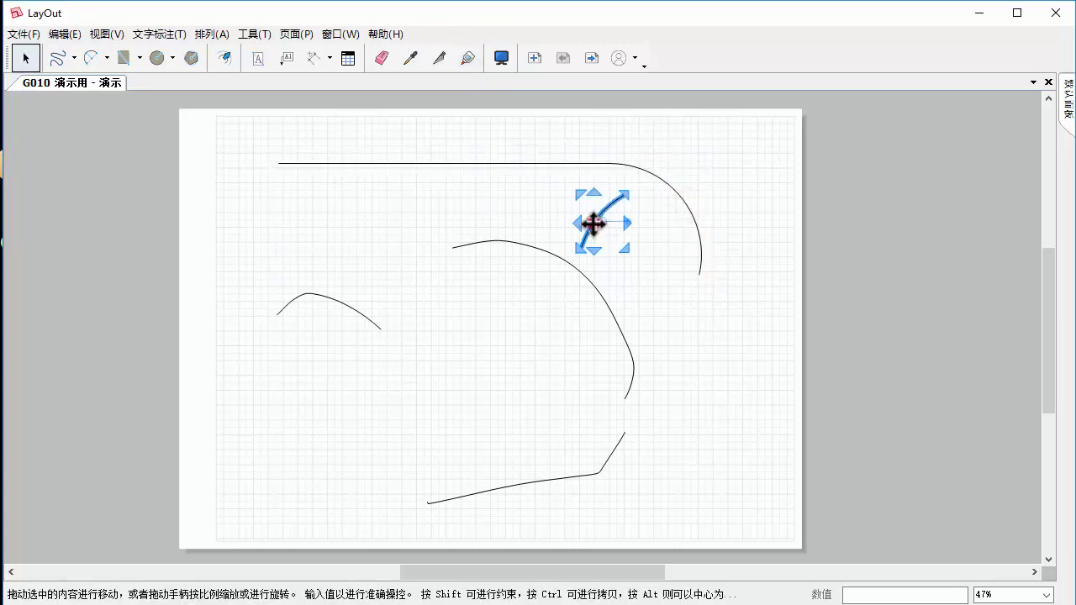
pyautogui.moveTo(590, 236); pyautogui.dragTo(461, 238)
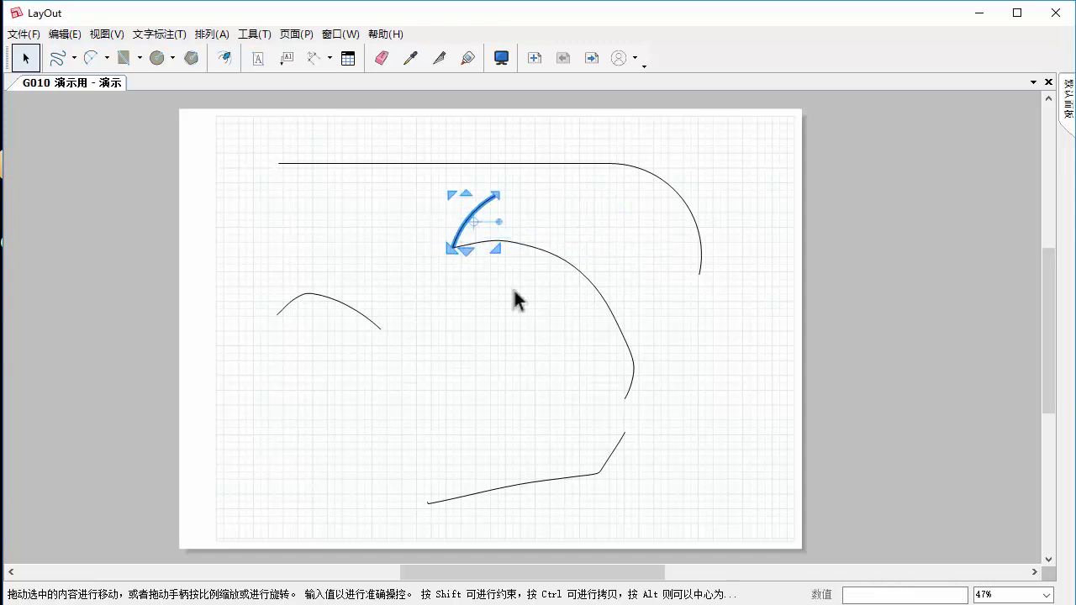
pyautogui.click(618, 444)
pyautogui.moveTo(618, 444); pyautogui.dragTo(624, 410)
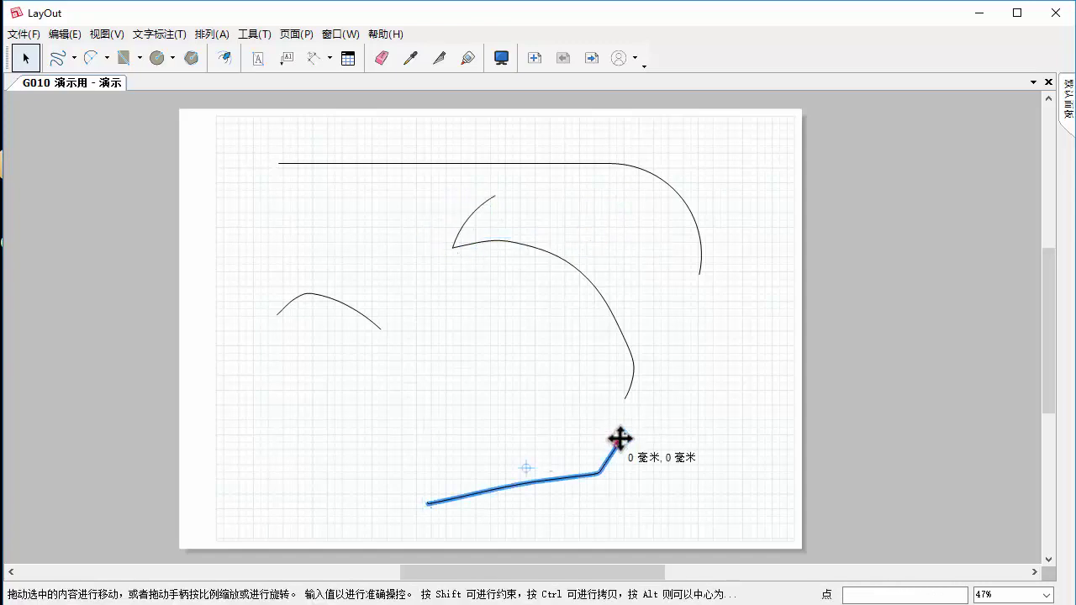
pyautogui.click(378, 327)
pyautogui.moveTo(379, 328)
pyautogui.mouseDown()
pyautogui.moveTo(381, 363)
pyautogui.moveTo(429, 460)
pyautogui.mouseUp()
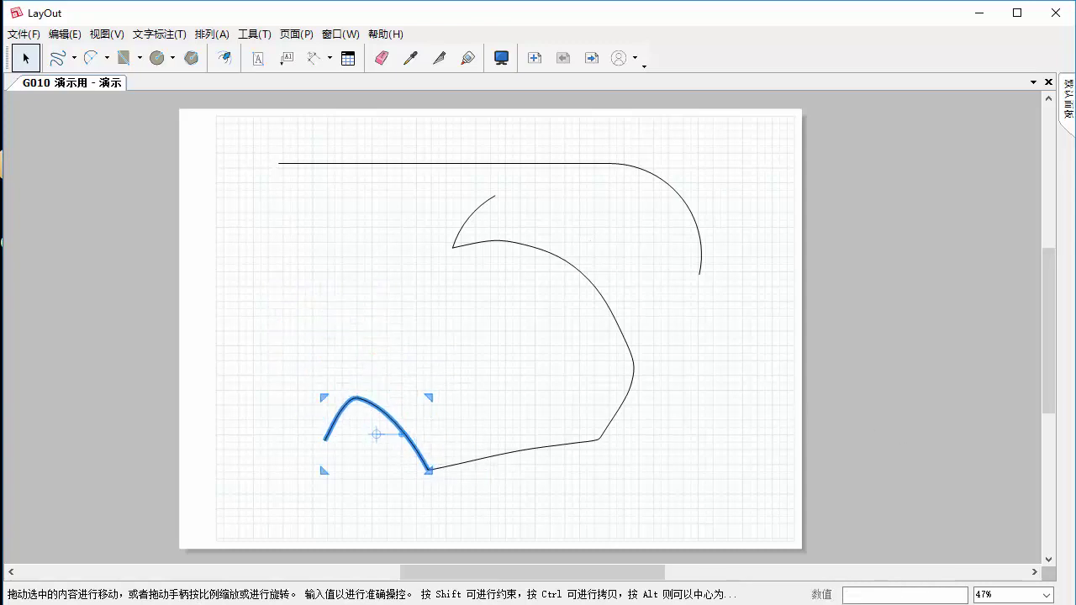
# - Join the small arc, middle curve, bottom polyline and left arc
pyautogui.click(467, 59)
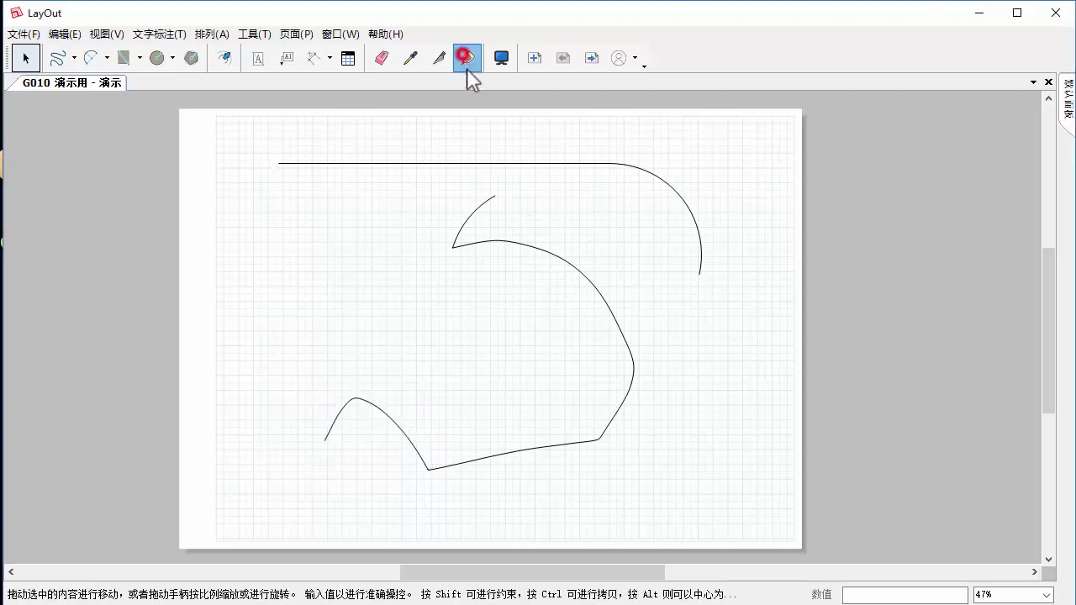
pyautogui.click(488, 199)
pyautogui.click(527, 245)
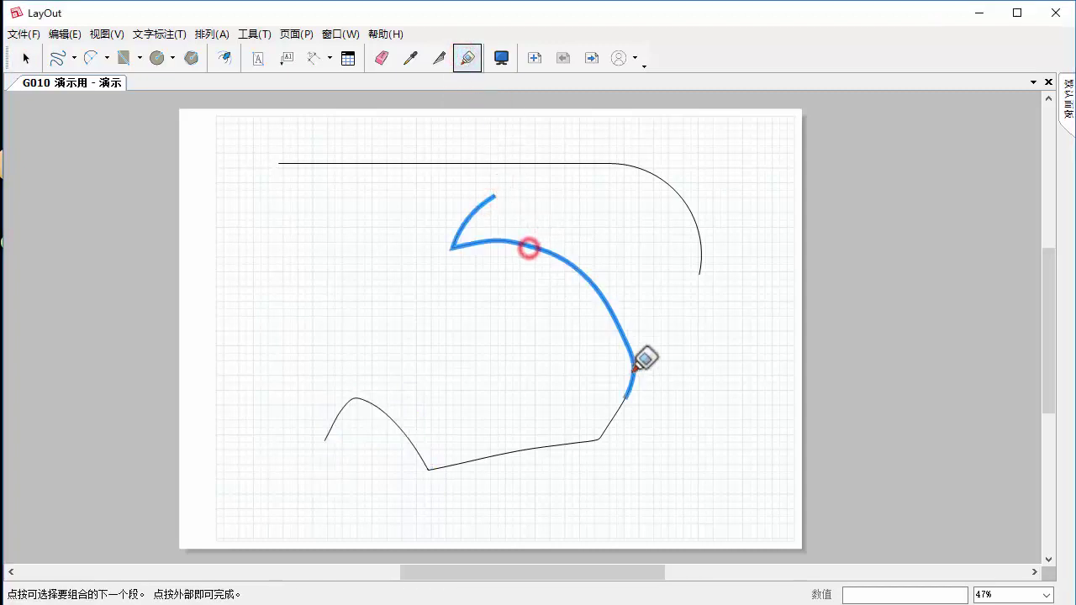
pyautogui.click(617, 414)
pyautogui.click(419, 444)
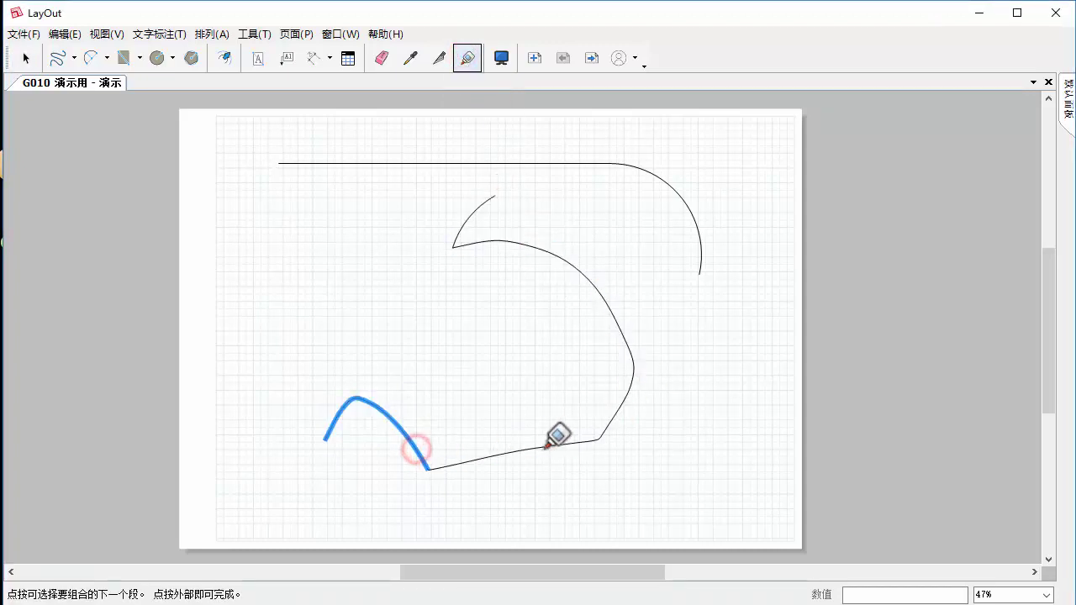
# - Zoom in and nudge the left arc's end onto the polyline corner
pyautogui.scroll(1, 471, 440)
pyautogui.scroll(5, 409, 464)
pyautogui.scroll(1, 418, 339)
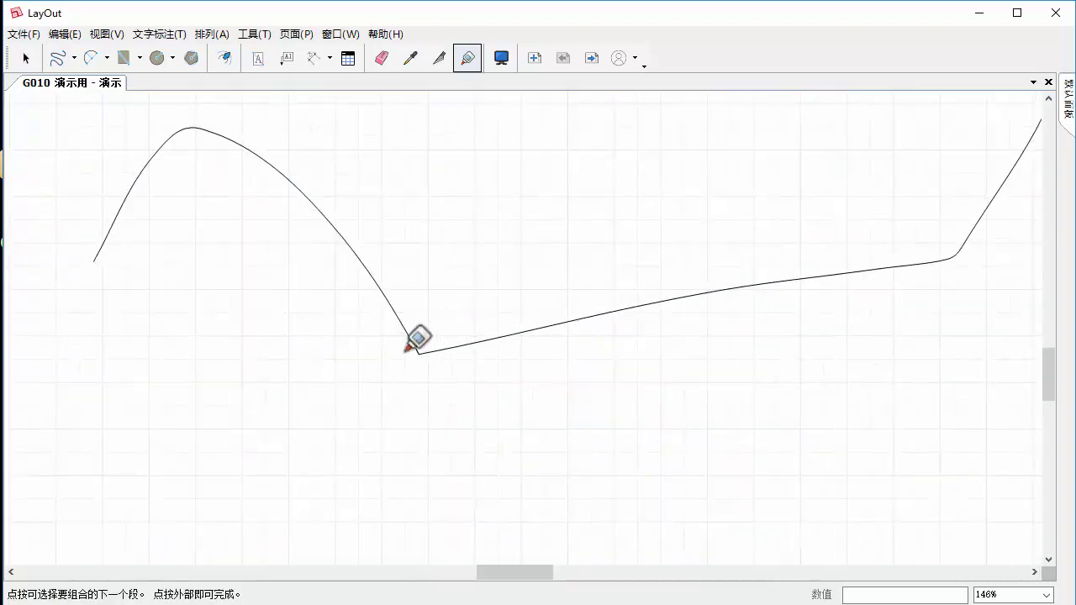
pyautogui.scroll(5, 418, 342)
pyautogui.scroll(2, 407, 352)
pyautogui.click(464, 372)
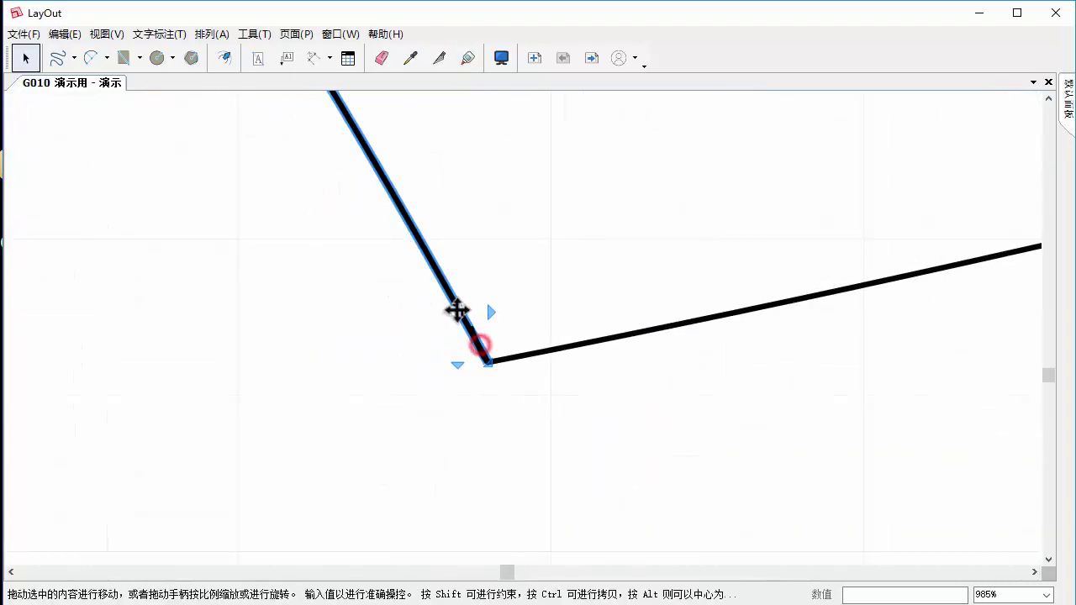
pyautogui.moveTo(457, 312)
pyautogui.mouseDown()
pyautogui.moveTo(377, 274)
pyautogui.moveTo(508, 345)
pyautogui.mouseUp()
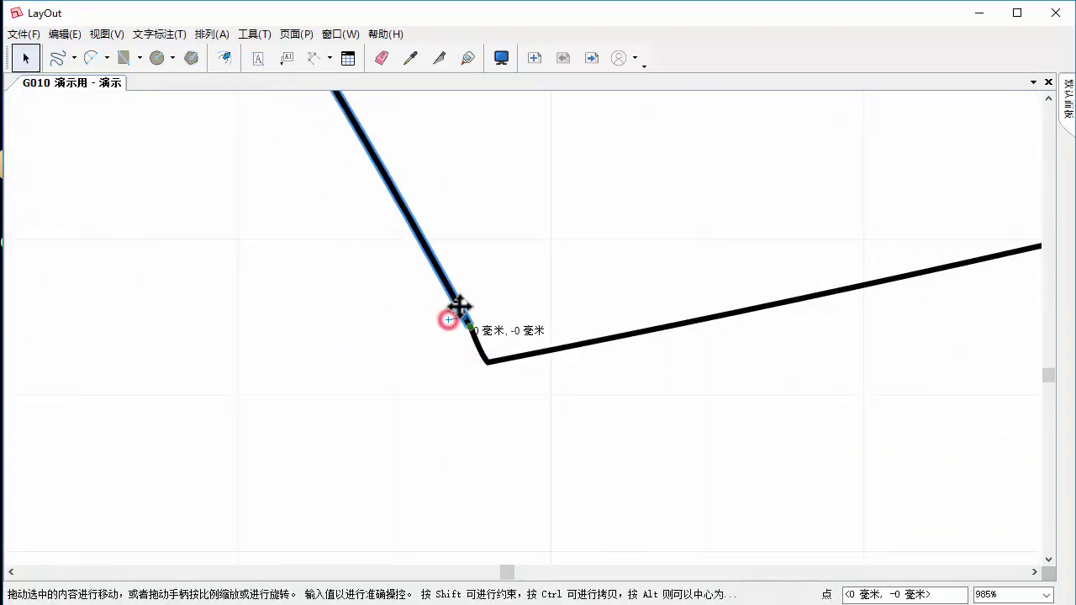
pyautogui.scroll(-8, 533, 356)
pyautogui.scroll(-3, 531, 356)
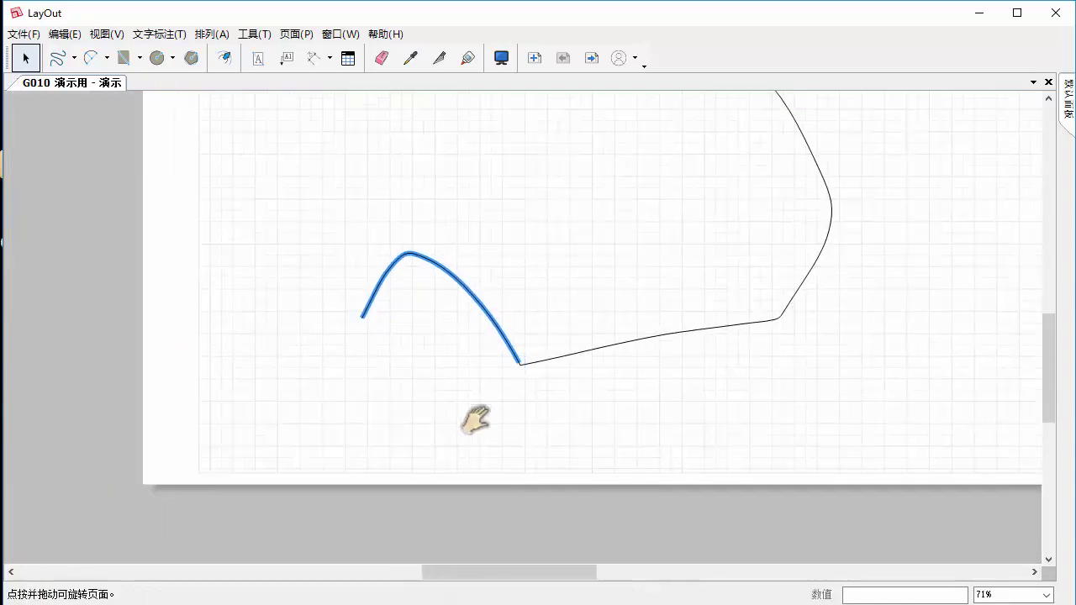
pyautogui.moveTo(473, 415); pyautogui.dragTo(451, 498, button='middle')
# - Join the bottom, right and left segments to complete one continuous outline
pyautogui.click(468, 57)
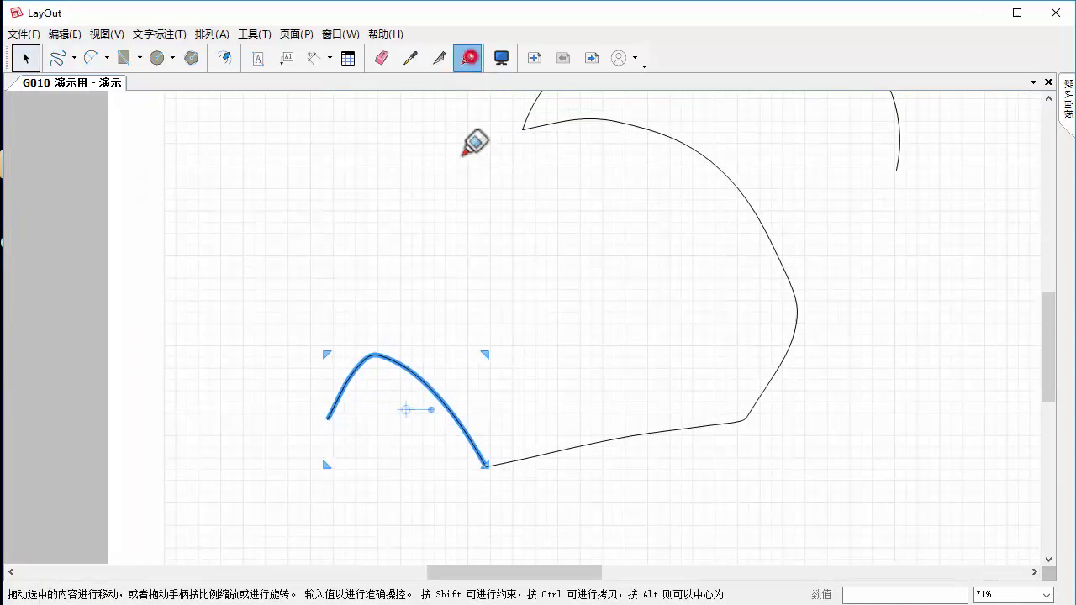
pyautogui.click(535, 457)
pyautogui.click(460, 417)
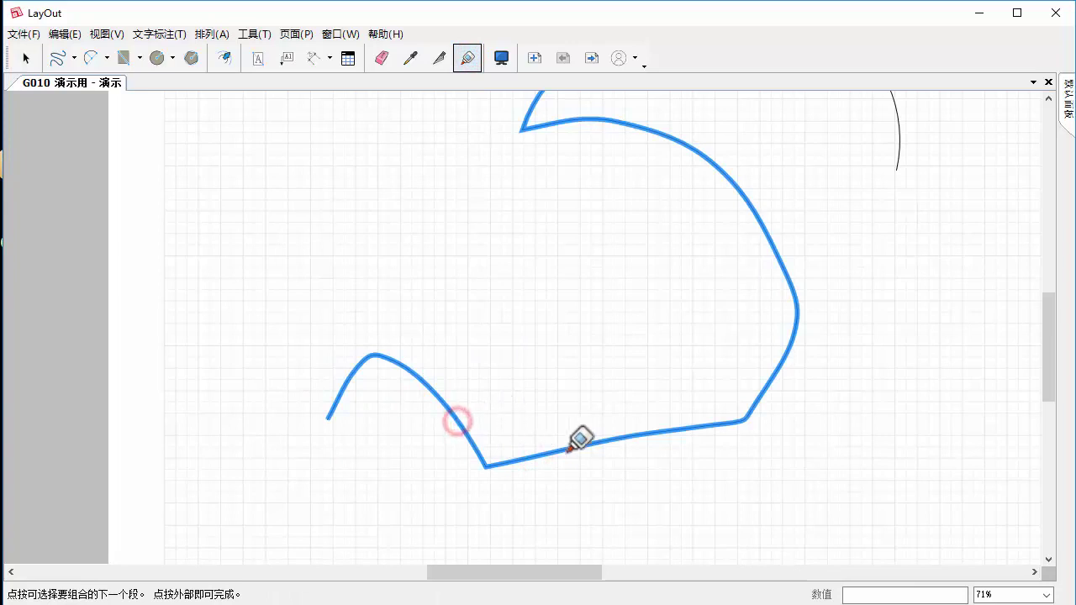
pyautogui.scroll(-3, 580, 440)
pyautogui.press('space')
# - Select the outline and the top line-and-arc shape to confirm each is one piece
pyautogui.click(616, 435)
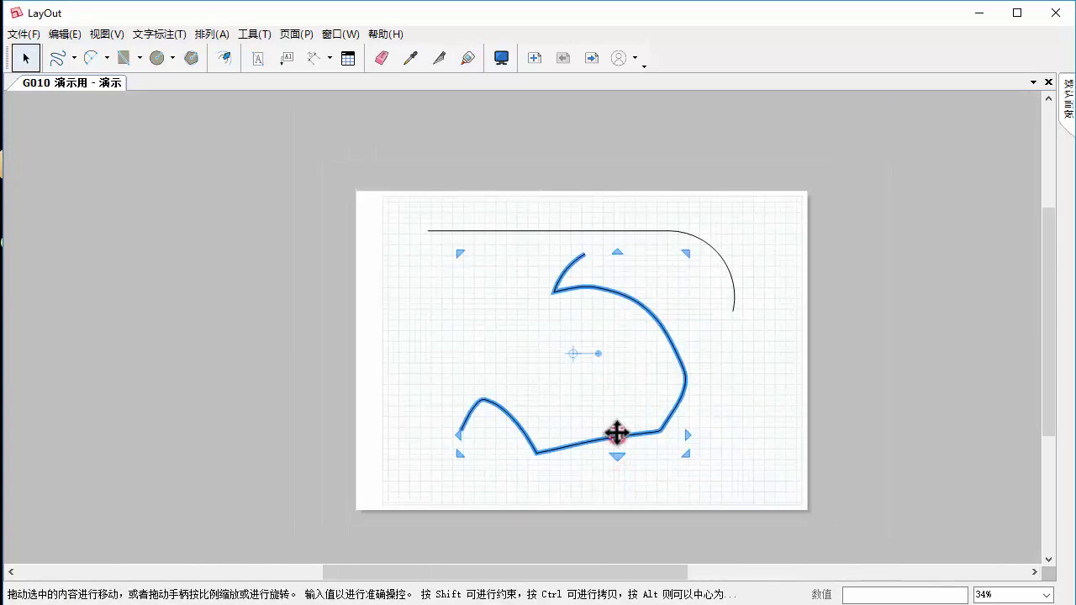
pyautogui.click(698, 239)
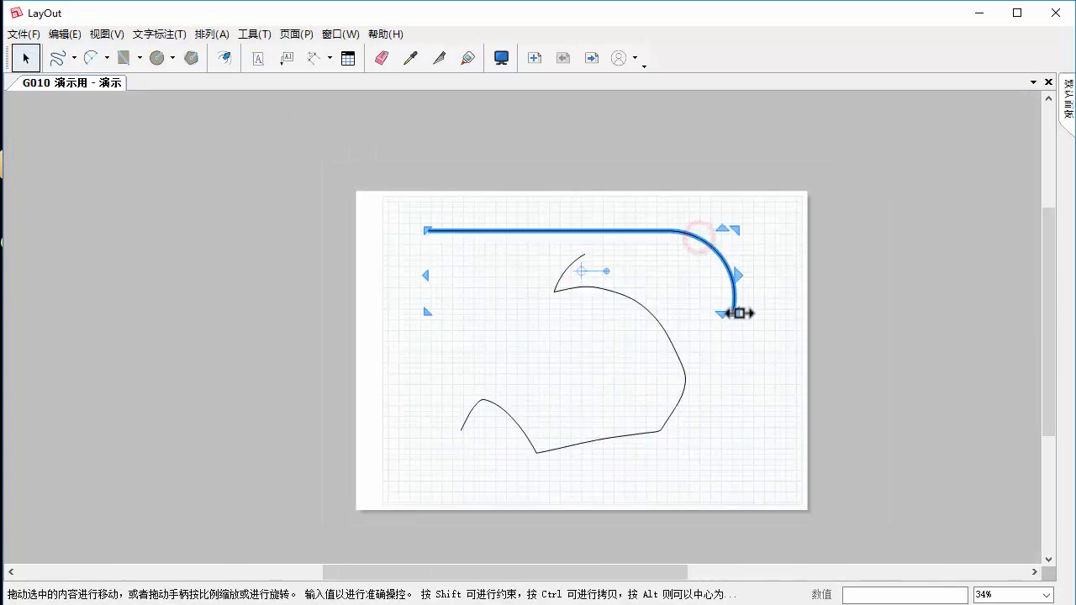
pyautogui.click(682, 369)
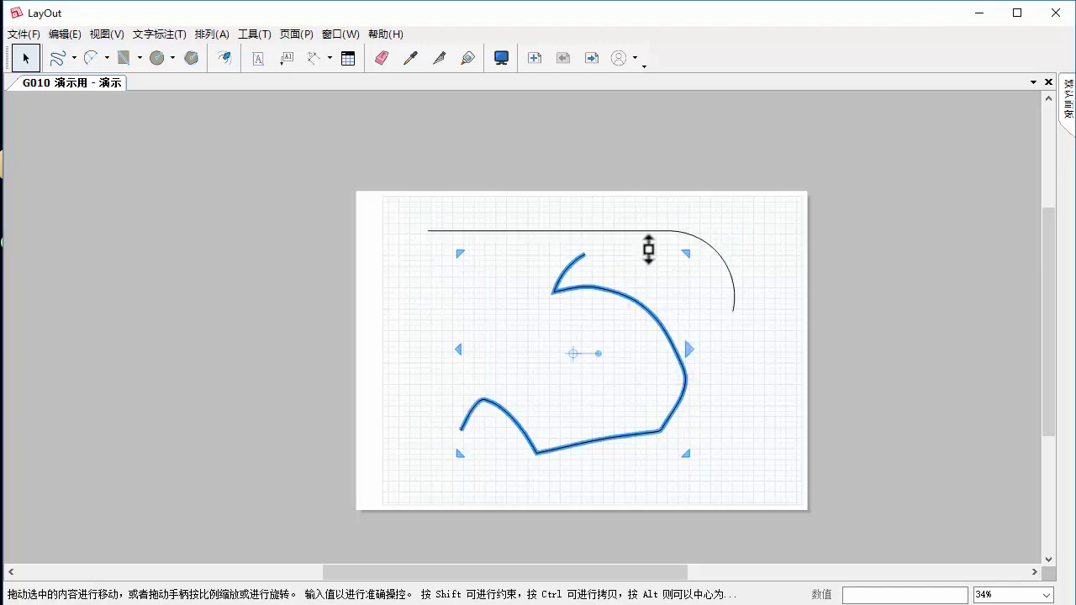
pyautogui.click(709, 243)
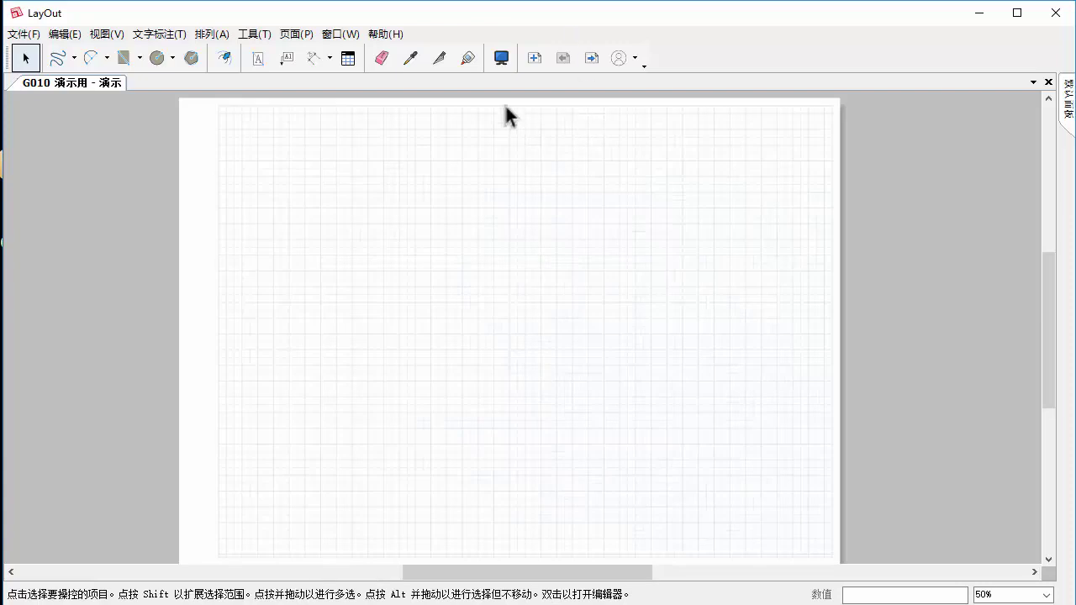
# - Draw a rectangle, a circle to its right and a pentagon below, then arrange them
pyautogui.click(126, 60)
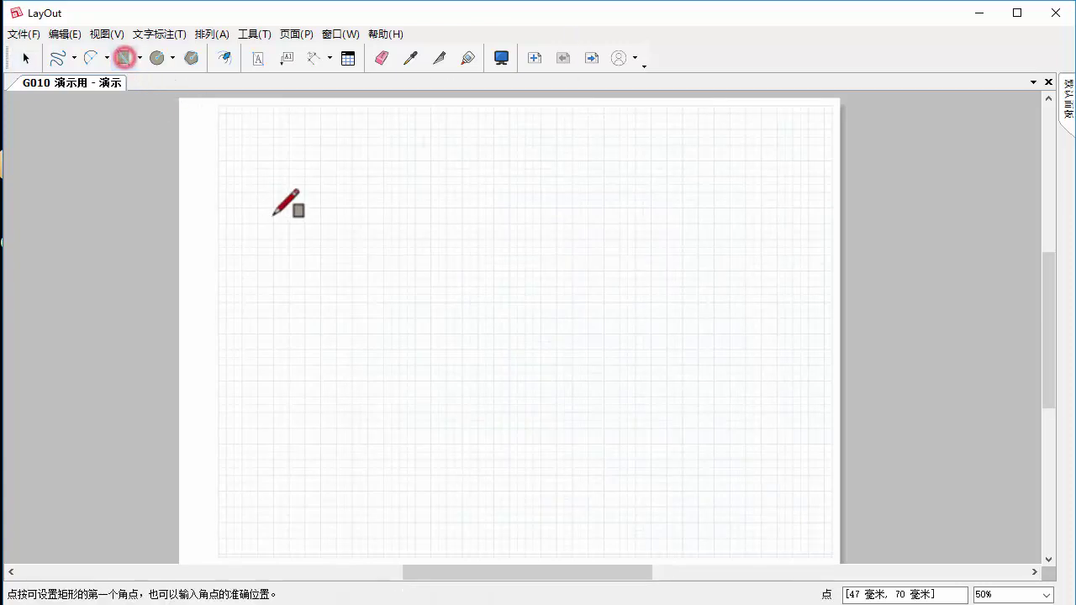
pyautogui.click(273, 148)
pyautogui.click(441, 287)
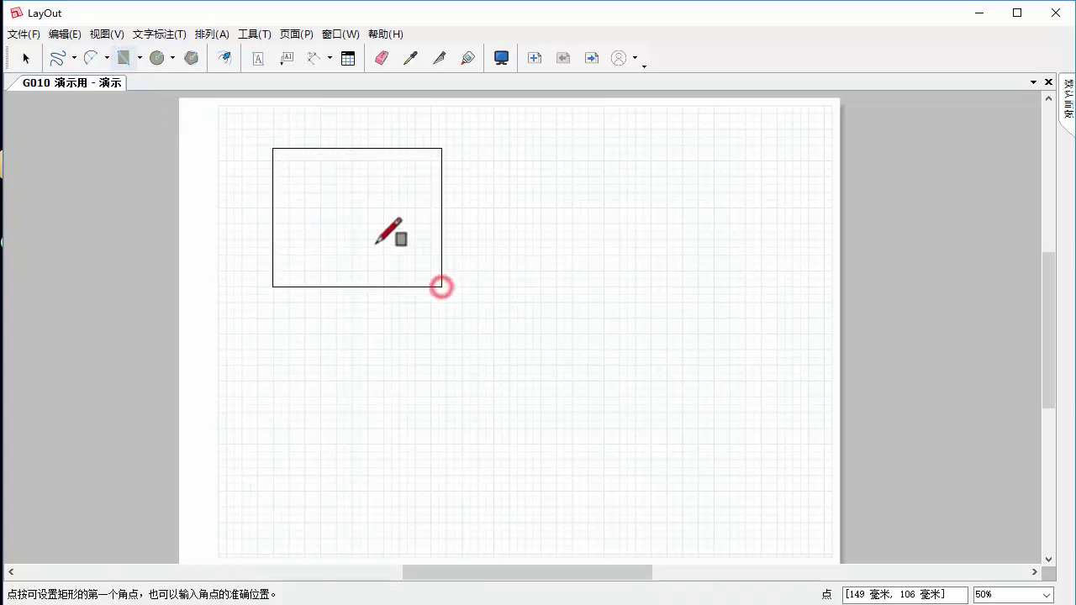
pyautogui.click(158, 58)
pyautogui.click(588, 196)
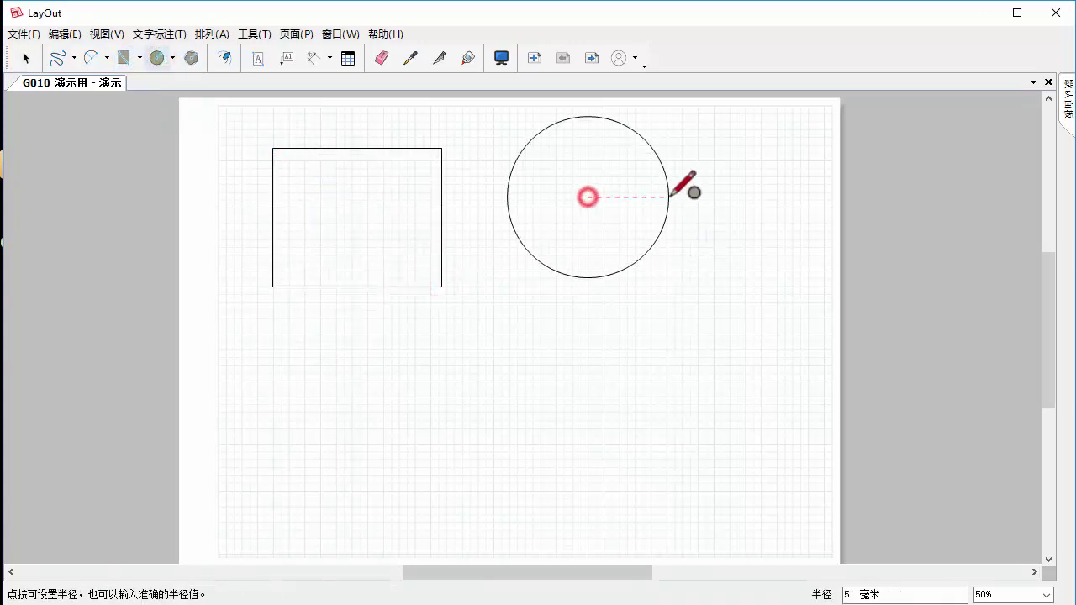
pyautogui.click(654, 197)
pyautogui.click(192, 58)
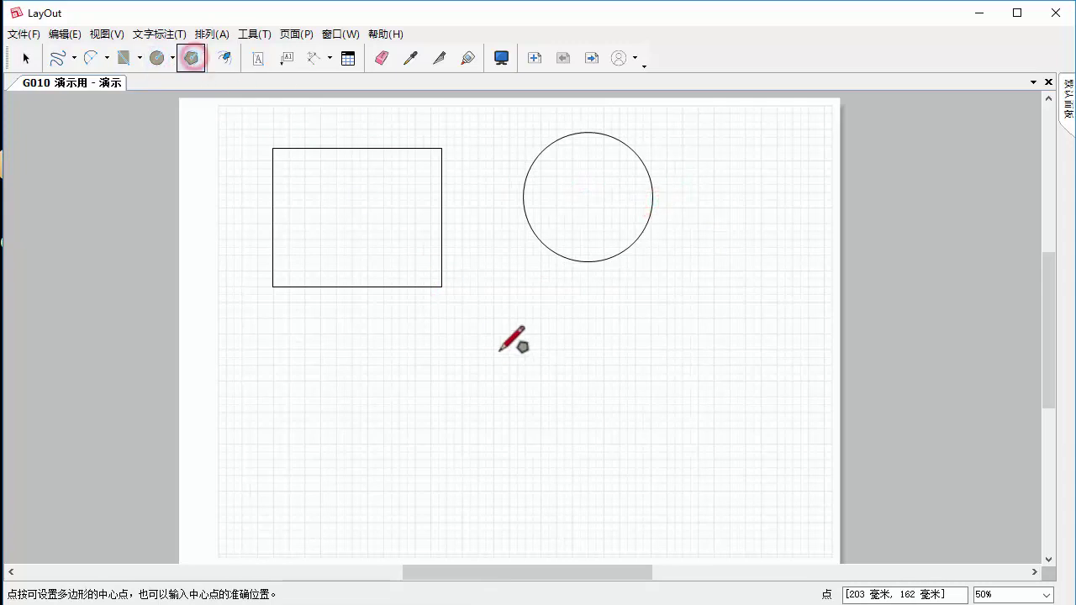
pyautogui.click(497, 359)
pyautogui.click(498, 463)
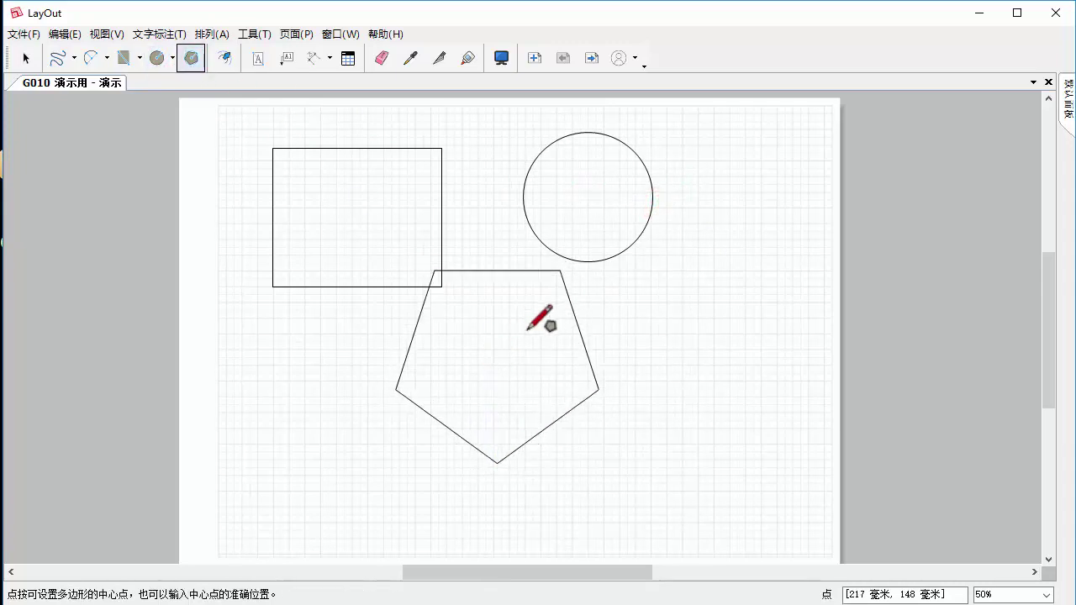
pyautogui.press('space')
pyautogui.moveTo(569, 301); pyautogui.dragTo(601, 349)
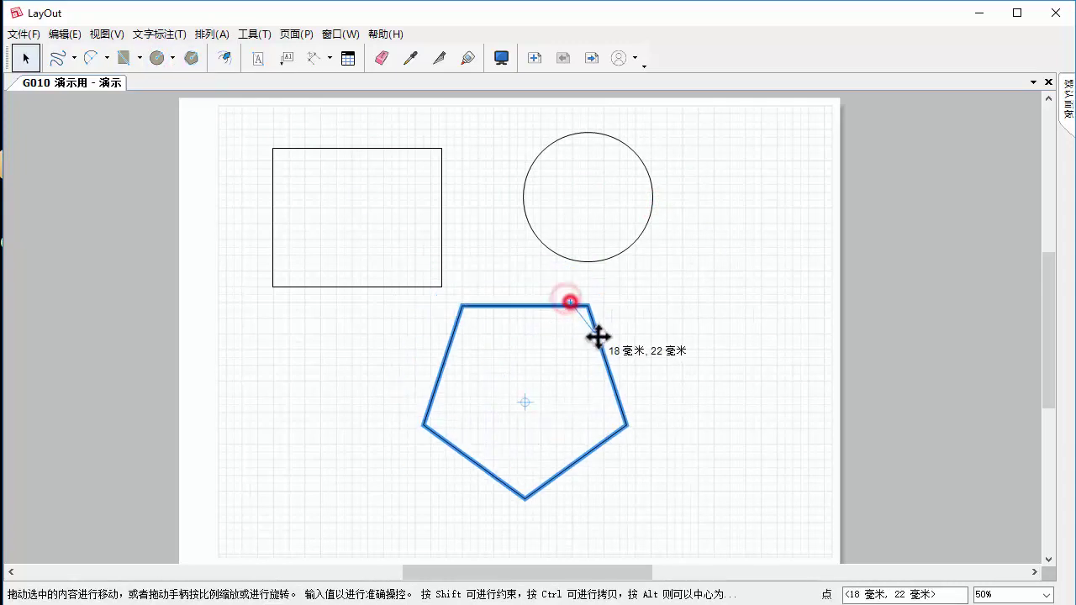
pyautogui.moveTo(635, 247); pyautogui.dragTo(664, 270)
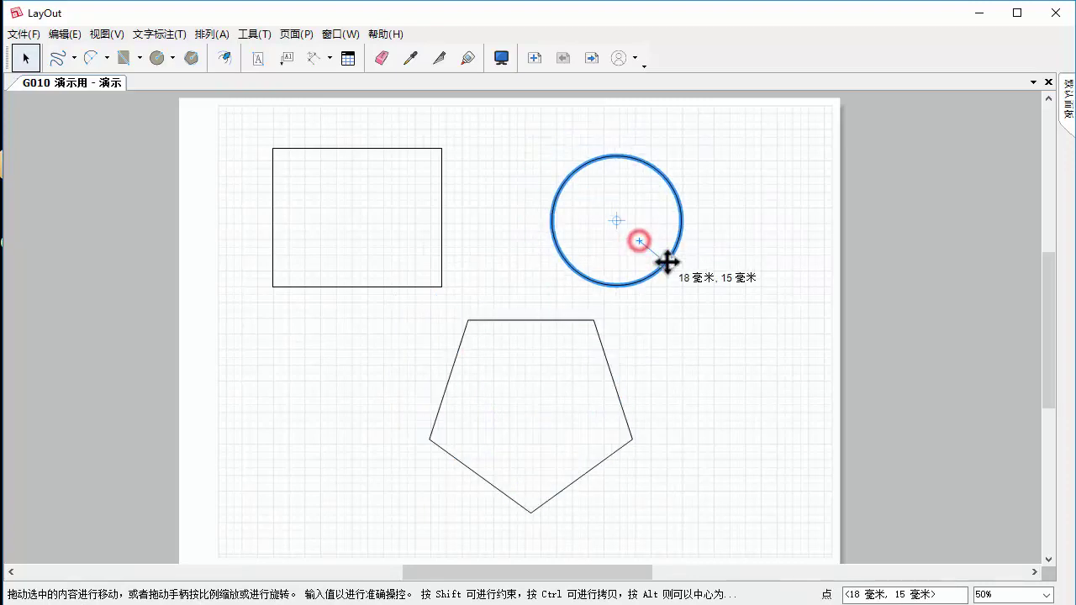
# - Turn off Fill in Shape Style for all three shapes
pyautogui.click(1067, 95)
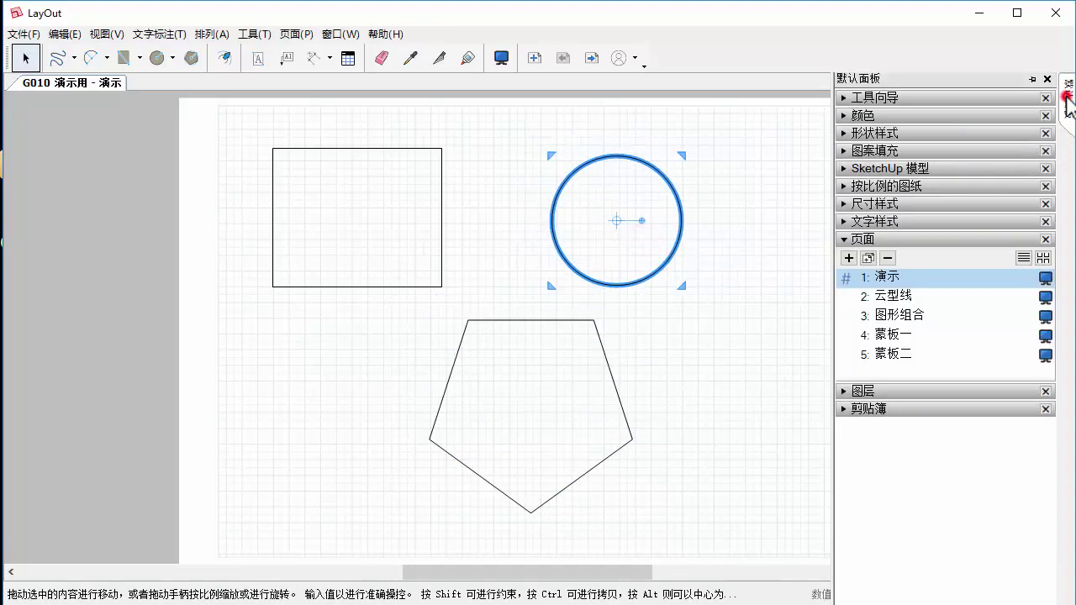
pyautogui.click(891, 136)
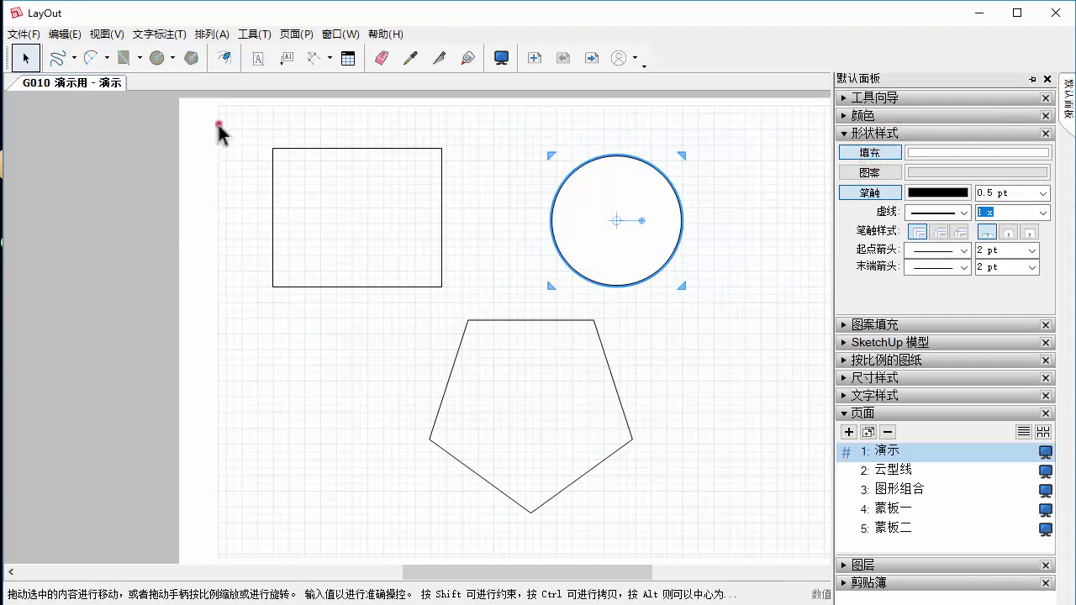
pyautogui.moveTo(219, 125)
pyautogui.mouseDown()
pyautogui.moveTo(665, 525)
pyautogui.moveTo(751, 536)
pyautogui.mouseUp()
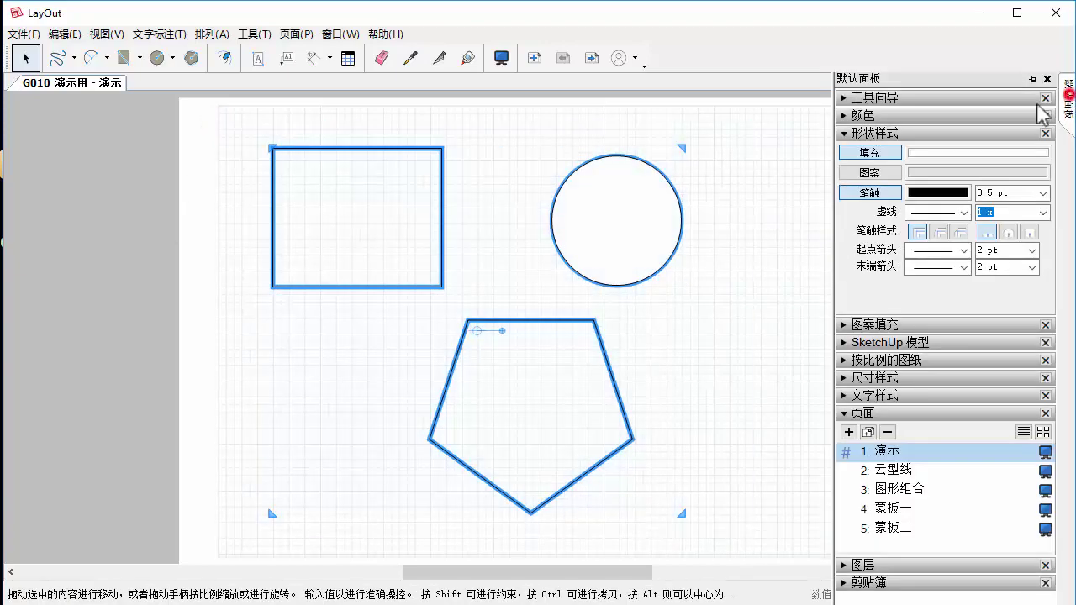
pyautogui.click(871, 152)
pyautogui.click(733, 325)
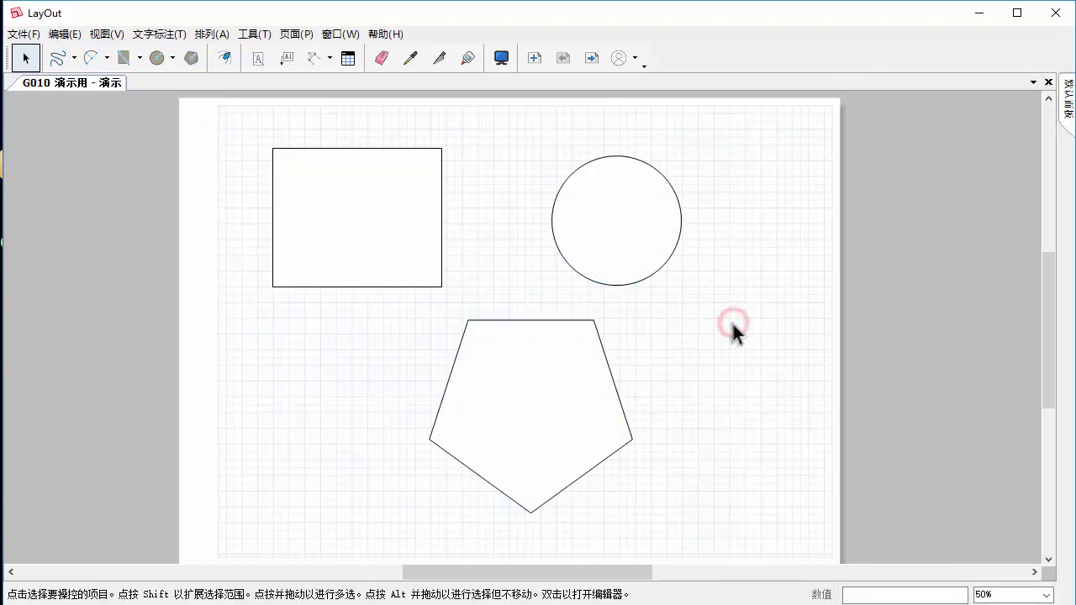
# - Split the rectangle's top edge and pull the split-off part up and right
pyautogui.click(438, 57)
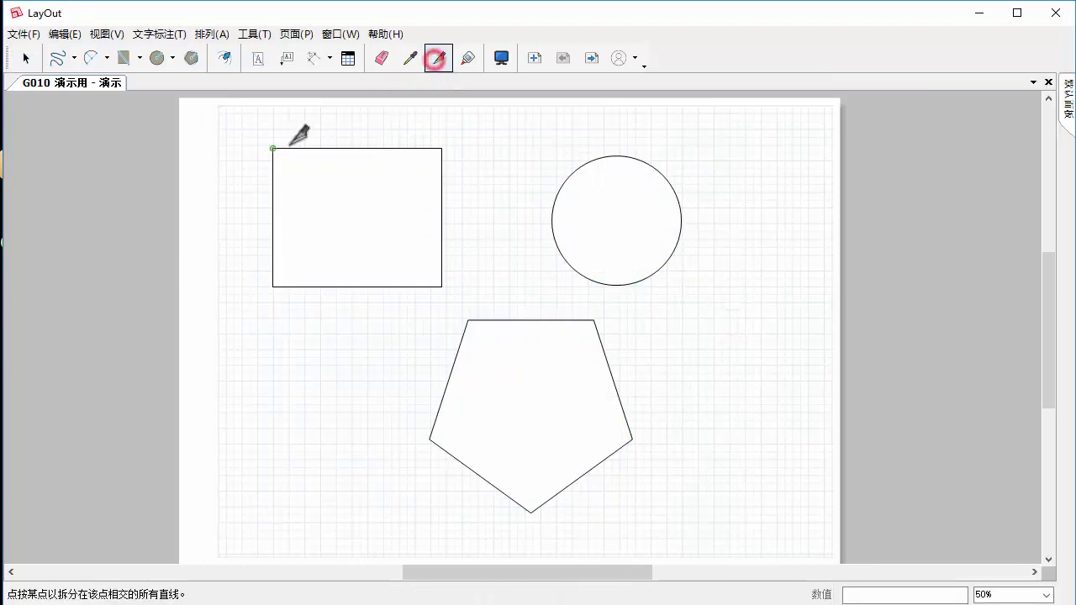
pyautogui.click(319, 147)
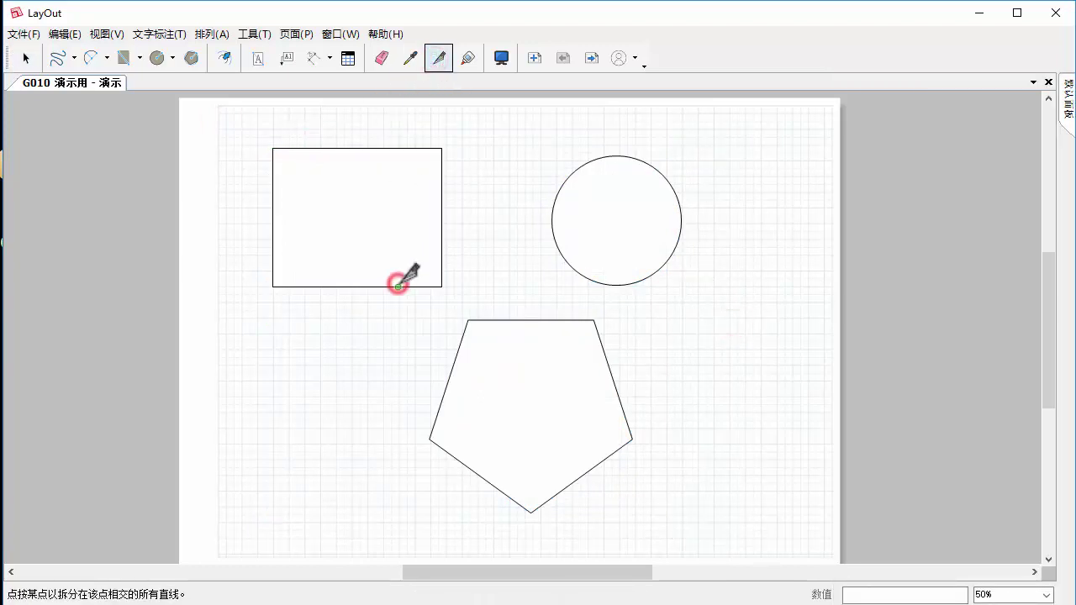
pyautogui.press('space')
pyautogui.moveTo(417, 205); pyautogui.dragTo(457, 182)
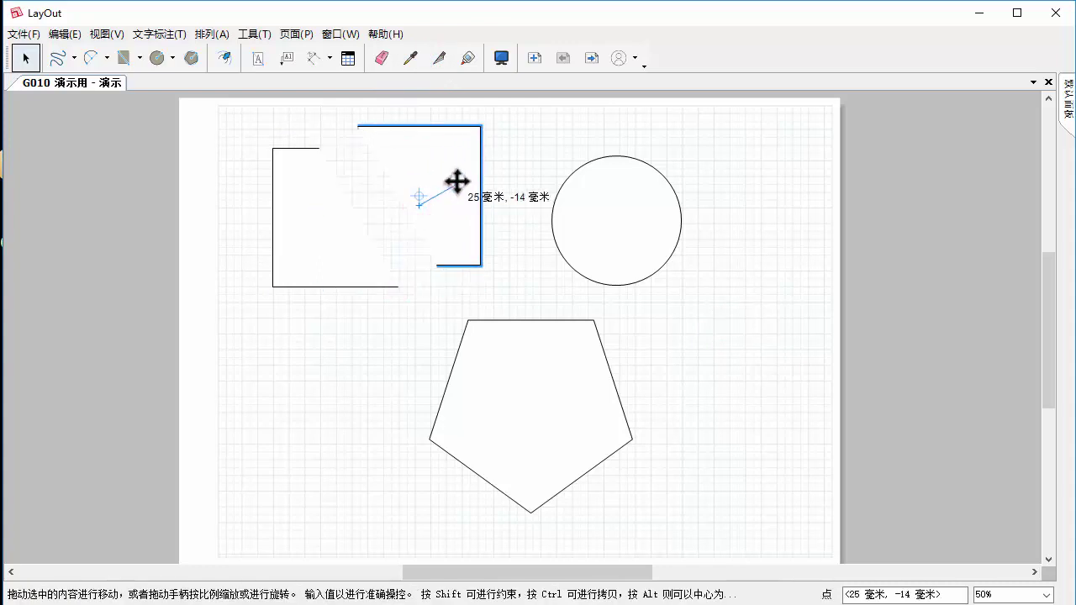
# - Split the circle at its upper-left edge and pull the upper-right arc away
pyautogui.click(600, 209)
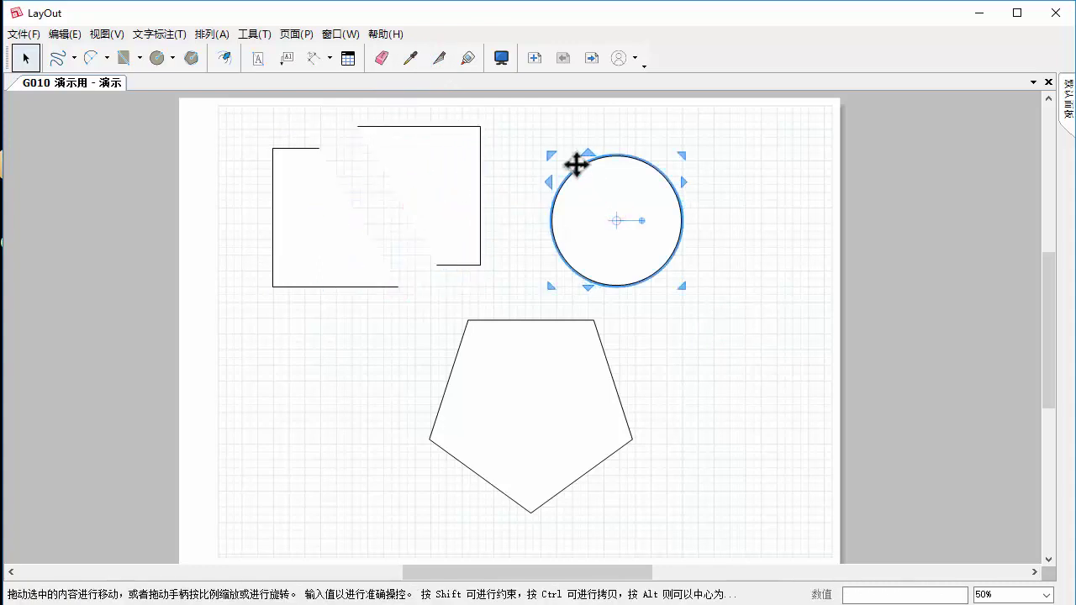
pyautogui.click(739, 166)
pyautogui.click(439, 58)
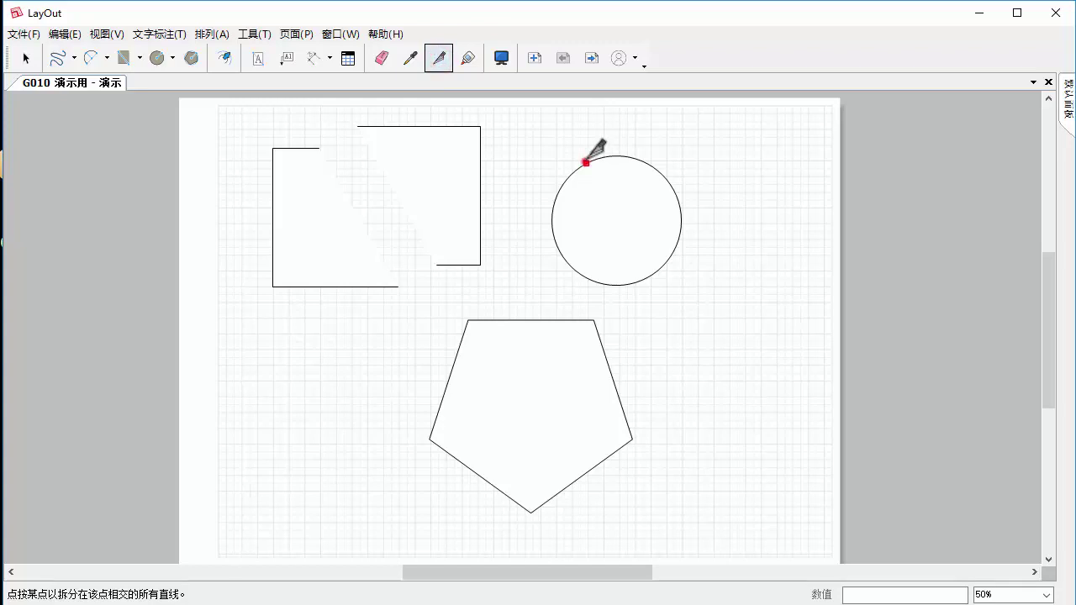
pyautogui.click(586, 161)
pyautogui.press('space')
pyautogui.moveTo(648, 185); pyautogui.dragTo(689, 158)
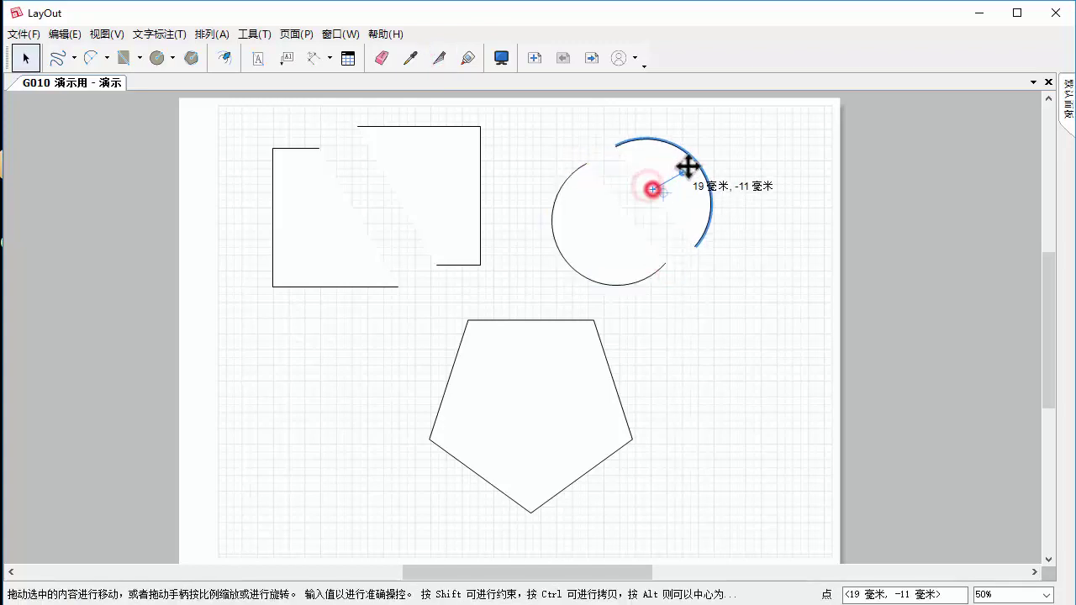
pyautogui.click(744, 282)
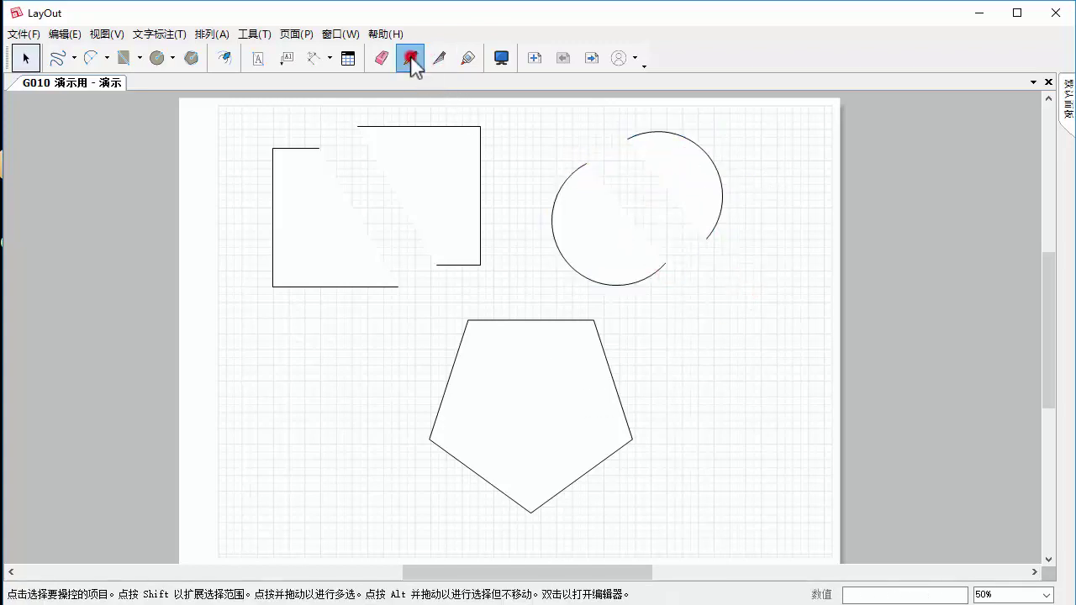
# - Split the pentagon at its top and lower-right edges and move the right piece up and right
pyautogui.click(439, 58)
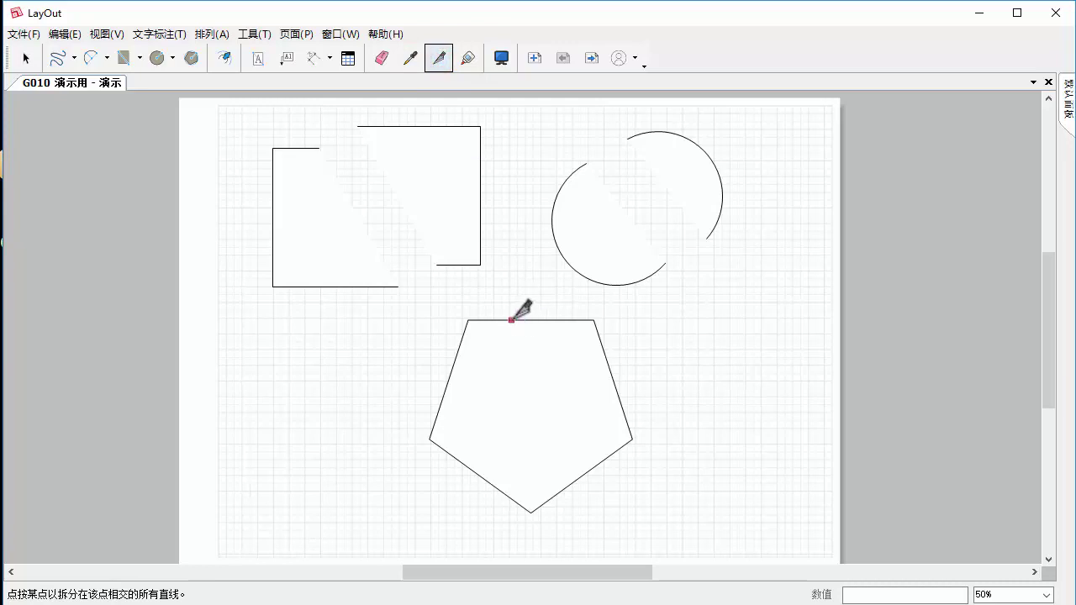
pyautogui.click(512, 320)
pyautogui.click(601, 463)
pyautogui.press('space')
pyautogui.click(619, 402)
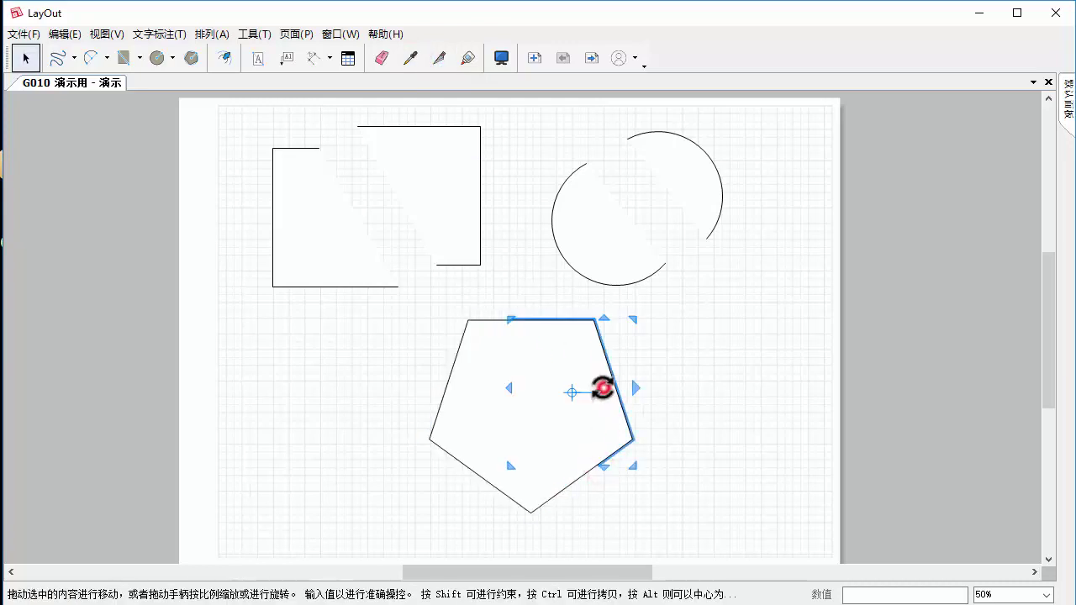
pyautogui.moveTo(588, 348); pyautogui.dragTo(650, 340)
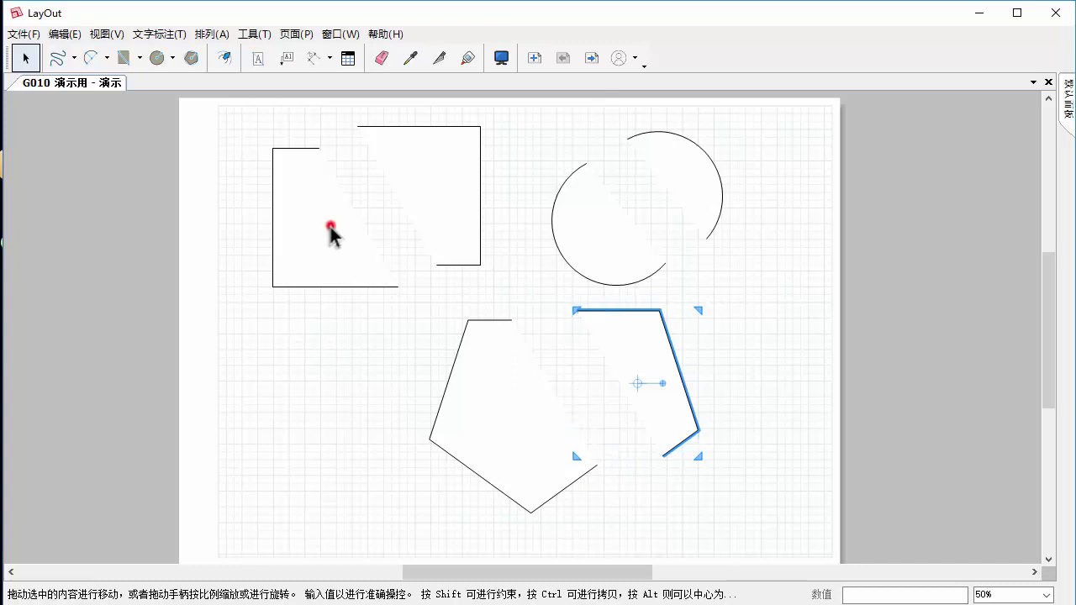
# - Move the left rectangle piece down and place a pentagon piece against it
pyautogui.moveTo(331, 233); pyautogui.dragTo(297, 368)
pyautogui.click(507, 379)
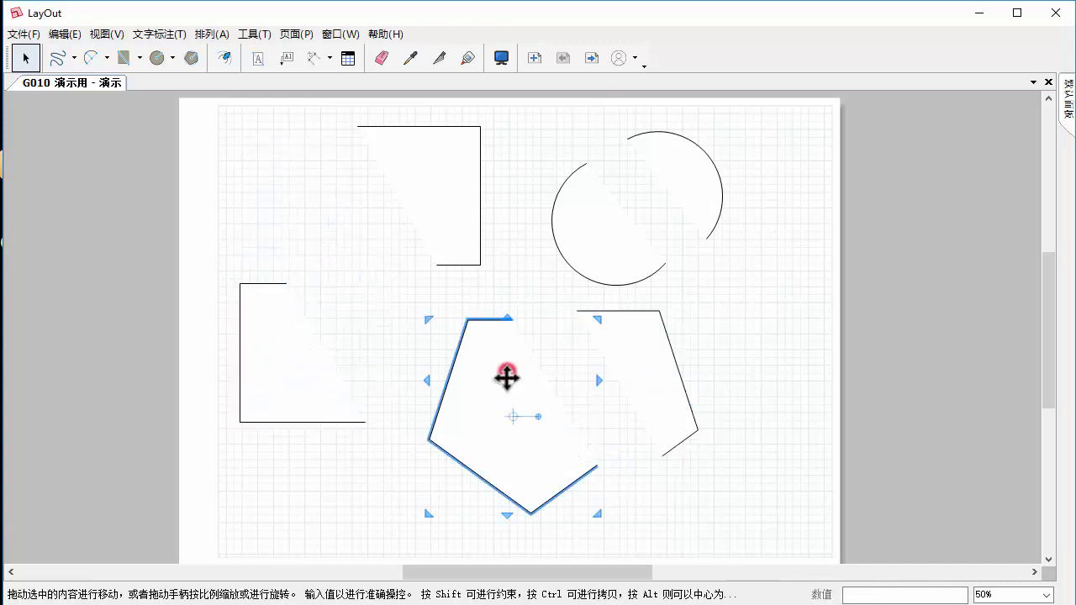
pyautogui.moveTo(506, 378); pyautogui.dragTo(732, 342)
pyautogui.moveTo(626, 322); pyautogui.dragTo(272, 293)
# - Split the outline at the junction and select the short tail below it
pyautogui.scroll(10, 373, 421)
pyautogui.moveTo(697, 413); pyautogui.dragTo(683, 424)
pyautogui.scroll(-3, 698, 414)
pyautogui.click(694, 427)
pyautogui.scroll(5, 692, 429)
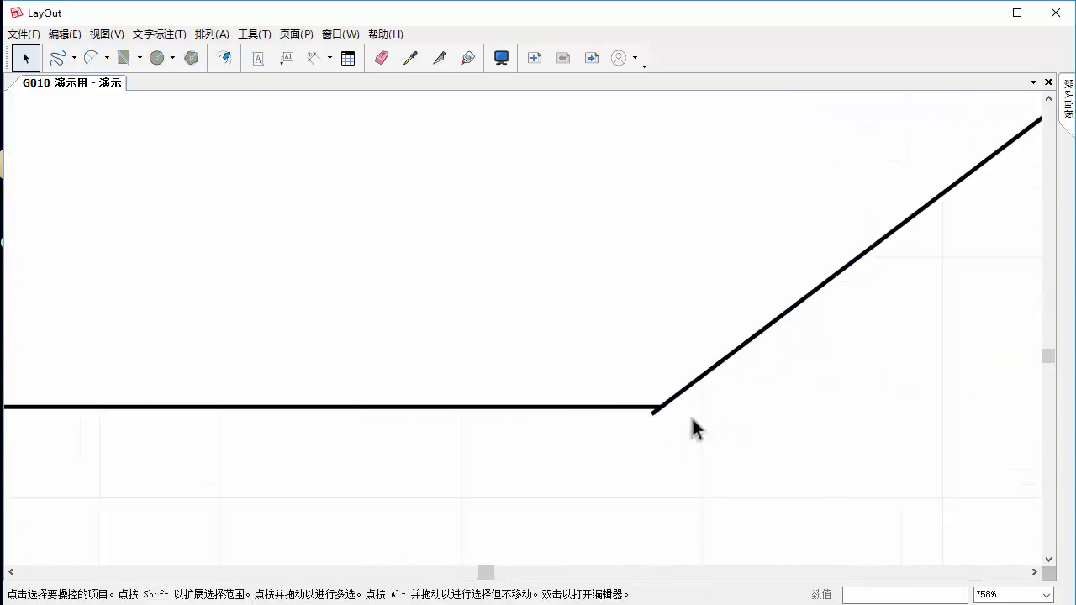
pyautogui.scroll(3, 692, 429)
pyautogui.click(443, 62)
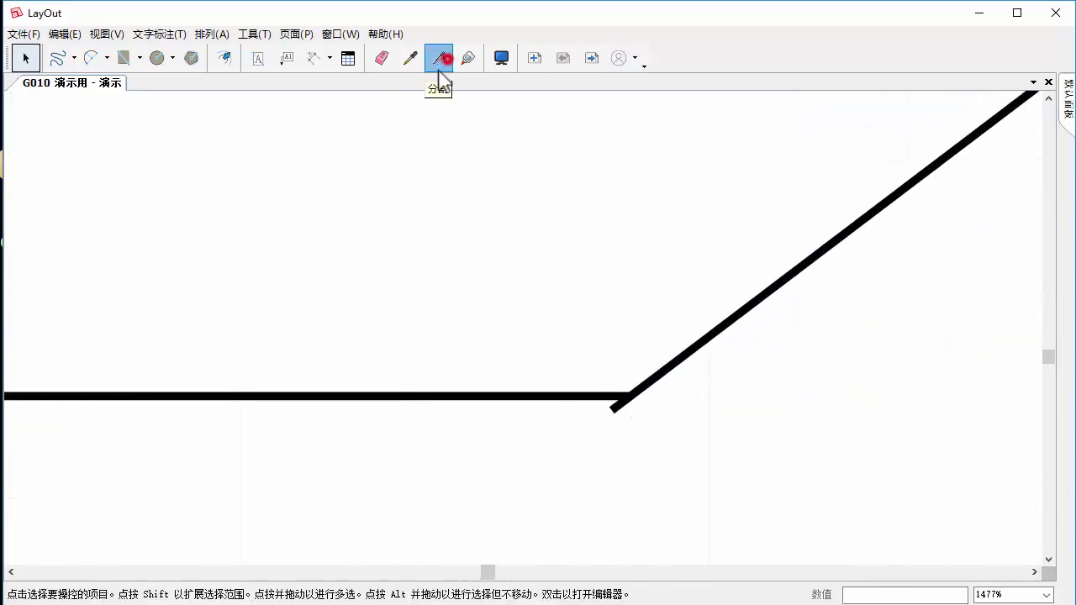
pyautogui.press('space')
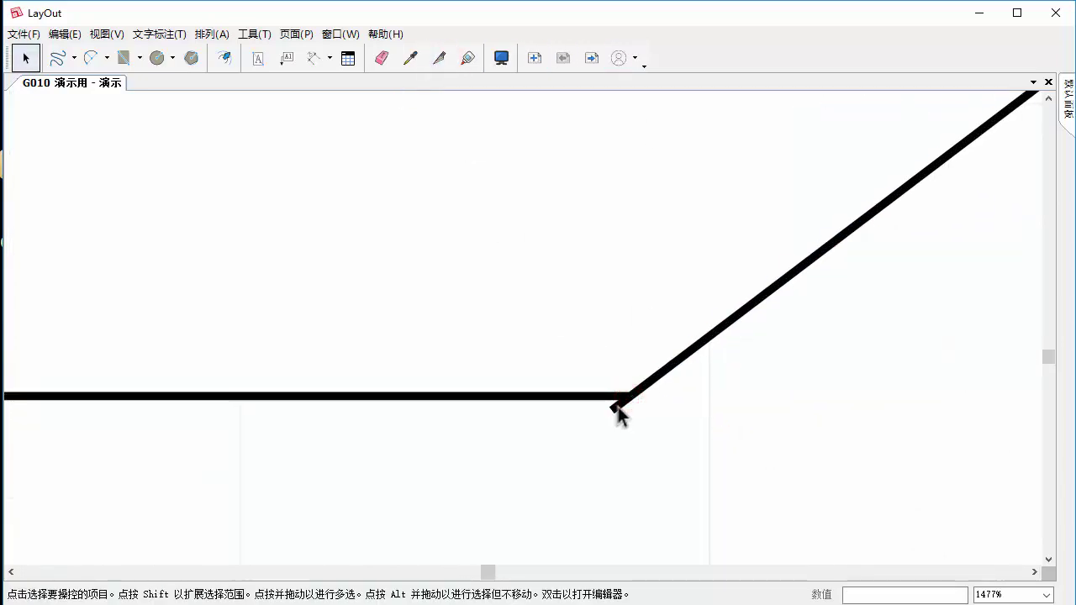
pyautogui.click(619, 407)
# - Join the left, bottom and top segments into one closed polygon
pyautogui.scroll(-2, 644, 401)
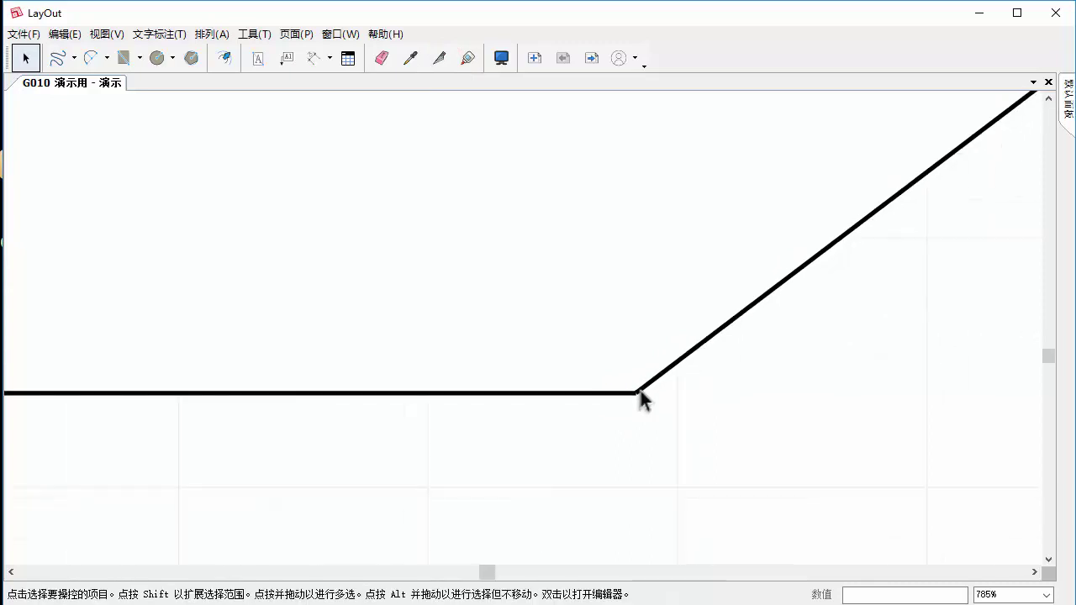
pyautogui.scroll(-6, 644, 370)
pyautogui.scroll(-3, 605, 303)
pyautogui.moveTo(568, 238)
pyautogui.mouseDown(button='middle')
pyautogui.moveTo(613, 423)
pyautogui.moveTo(589, 368)
pyautogui.mouseUp(button='middle')
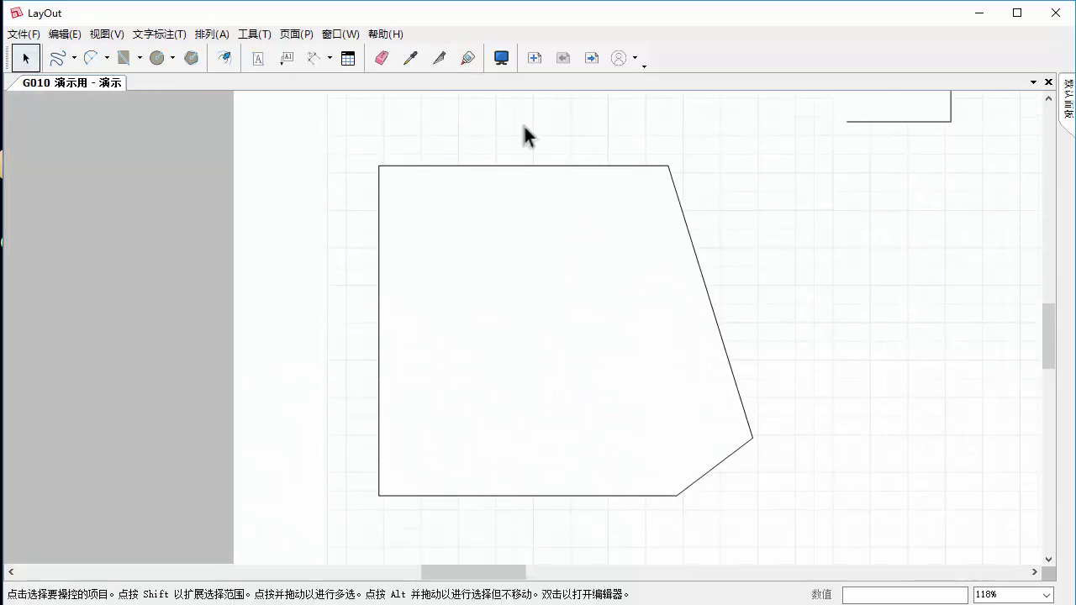
pyautogui.click(468, 58)
pyautogui.click(482, 166)
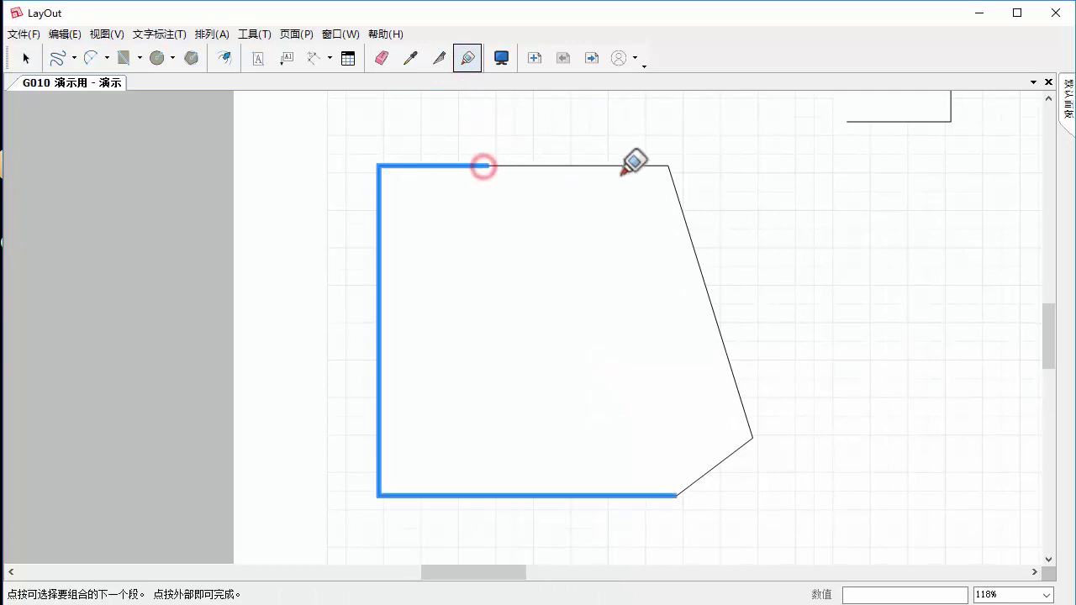
pyautogui.click(610, 166)
pyautogui.click(807, 303)
# - Move the joined polygon to the left and open the Default Tray side panels
pyautogui.press('space')
pyautogui.click(715, 332)
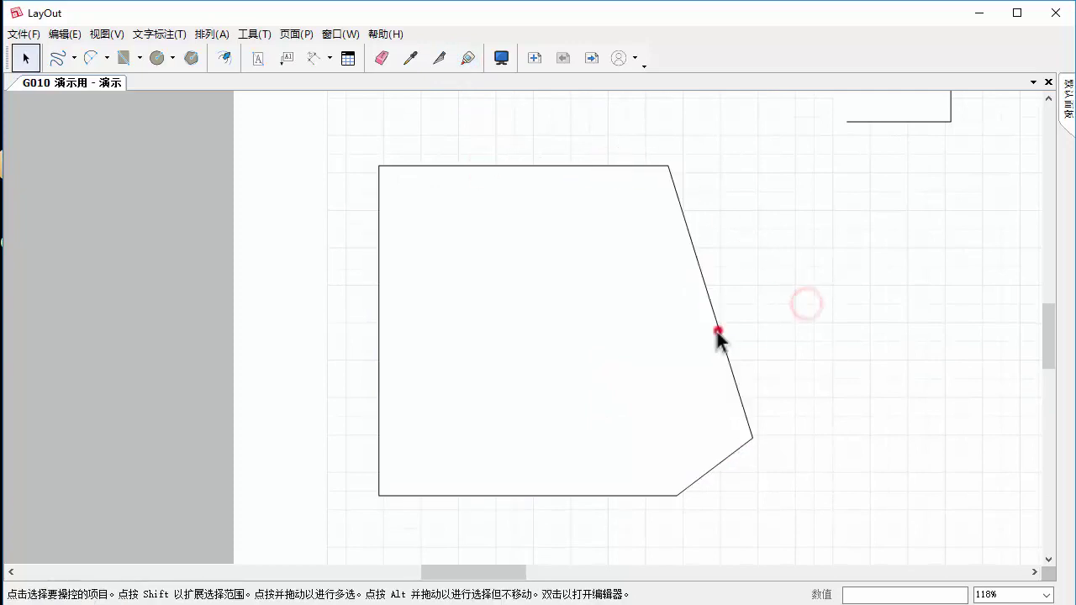
pyautogui.moveTo(594, 364)
pyautogui.mouseDown()
pyautogui.moveTo(528, 362)
pyautogui.moveTo(563, 359)
pyautogui.mouseUp()
pyautogui.scroll(-2, 714, 358)
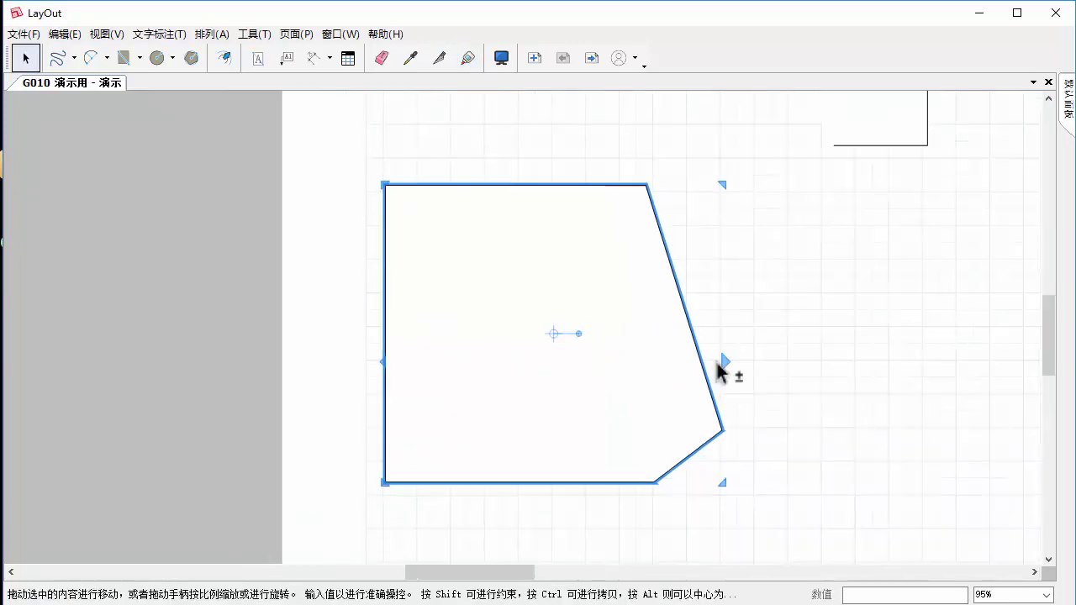
pyautogui.scroll(-2, 713, 358)
pyautogui.scroll(-1, 630, 387)
pyautogui.click(992, 340)
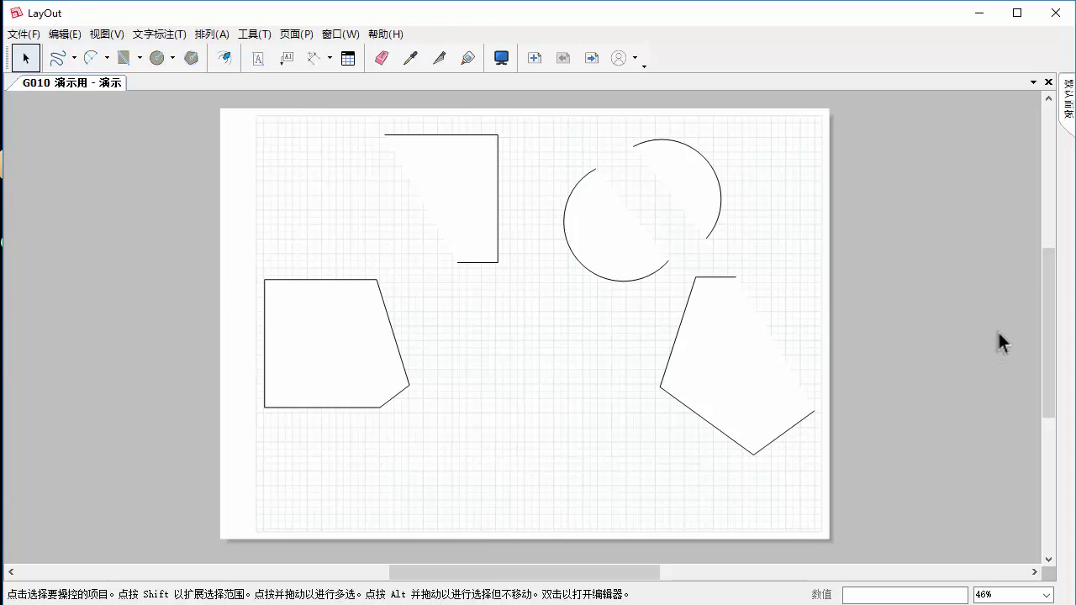
pyautogui.click(1069, 106)
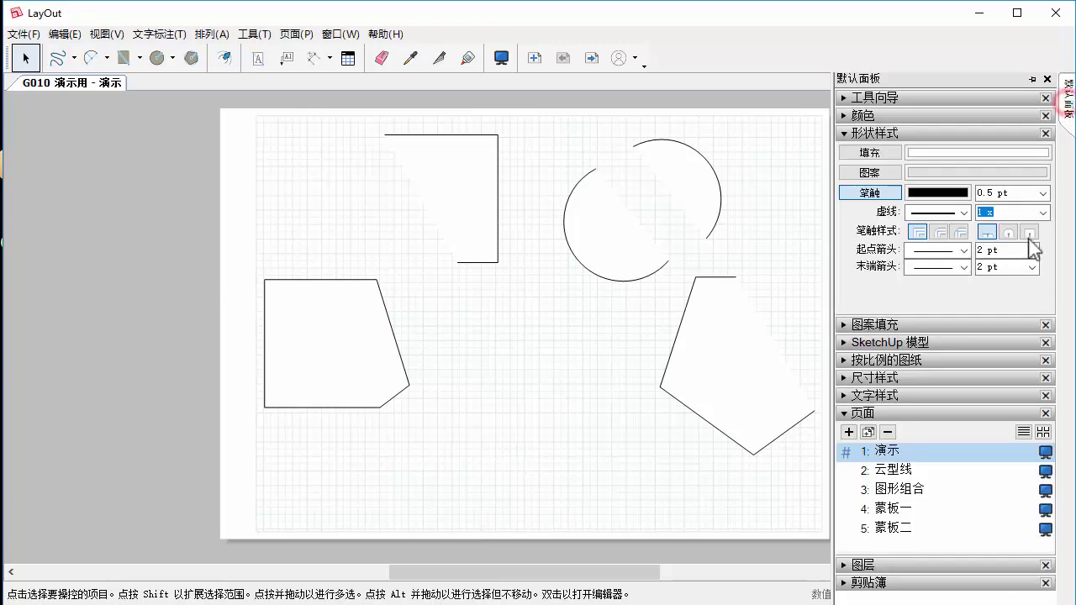
# - On the 云型线 page, draw three circles beside the existing cloud
pyautogui.click(894, 471)
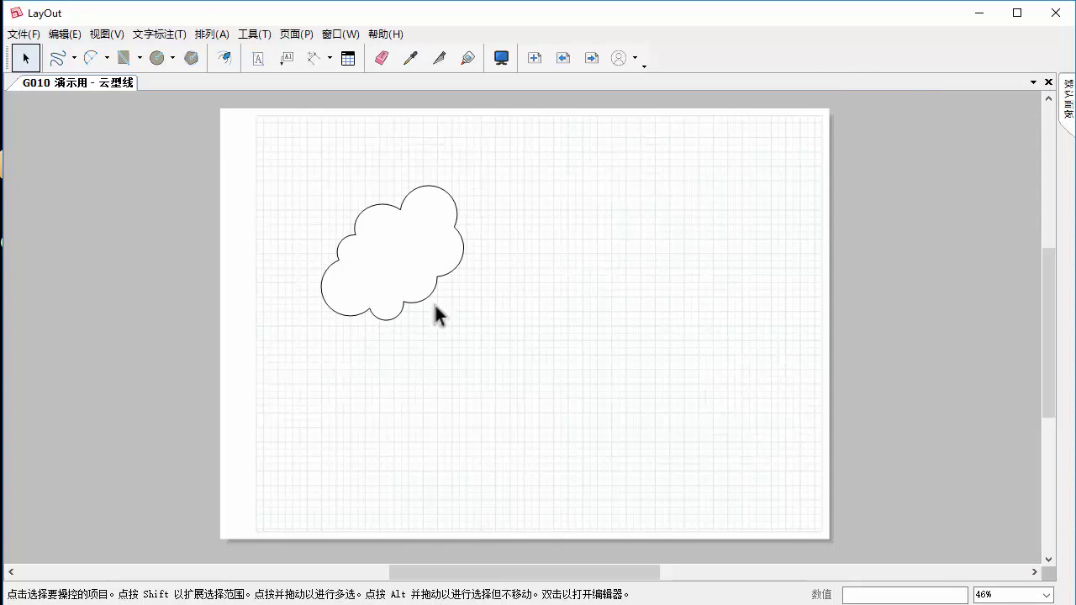
pyautogui.moveTo(459, 318); pyautogui.dragTo(401, 314, button='middle')
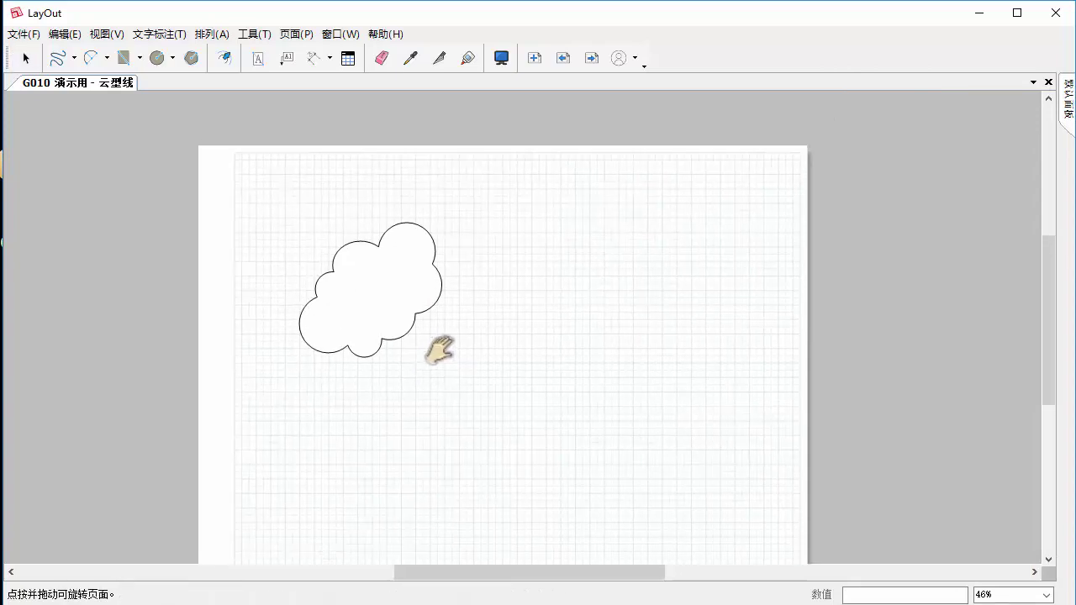
pyautogui.scroll(2, 399, 313)
pyautogui.scroll(-2, 397, 306)
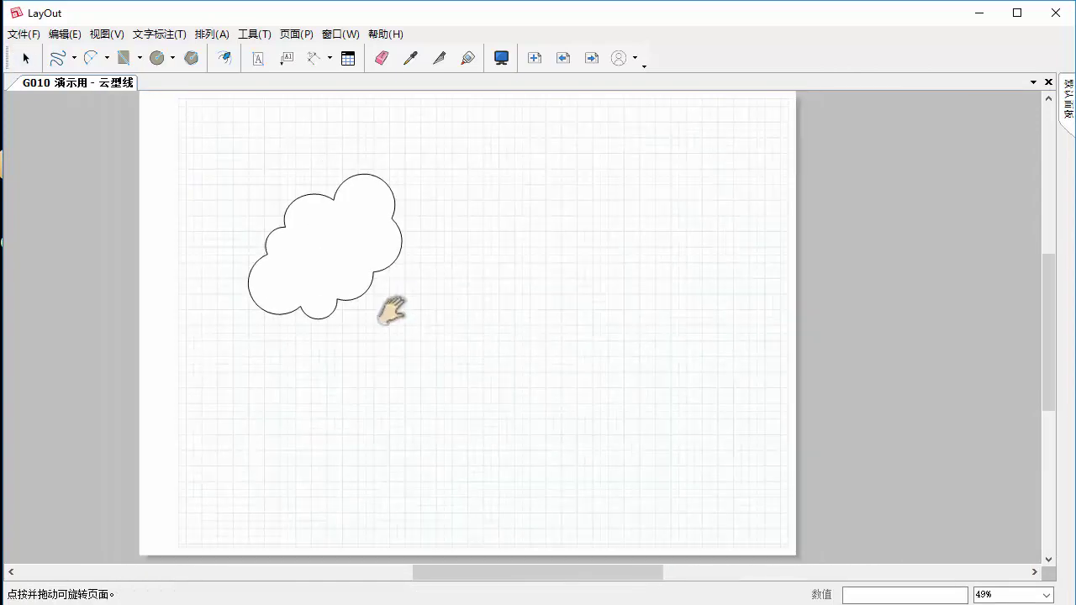
pyautogui.click(156, 58)
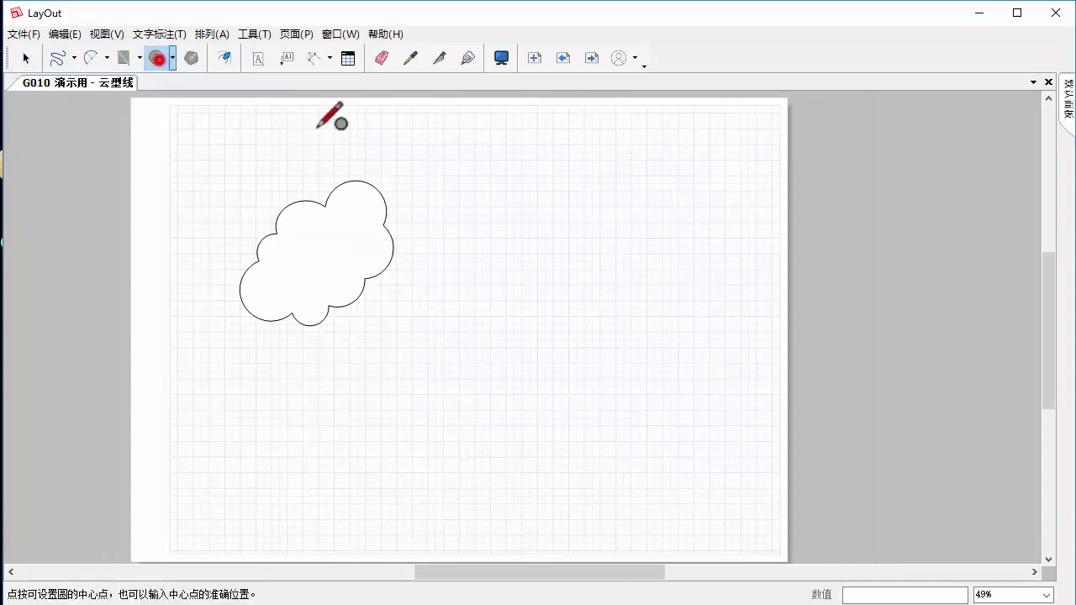
pyautogui.click(550, 232)
pyautogui.click(591, 228)
pyautogui.click(586, 316)
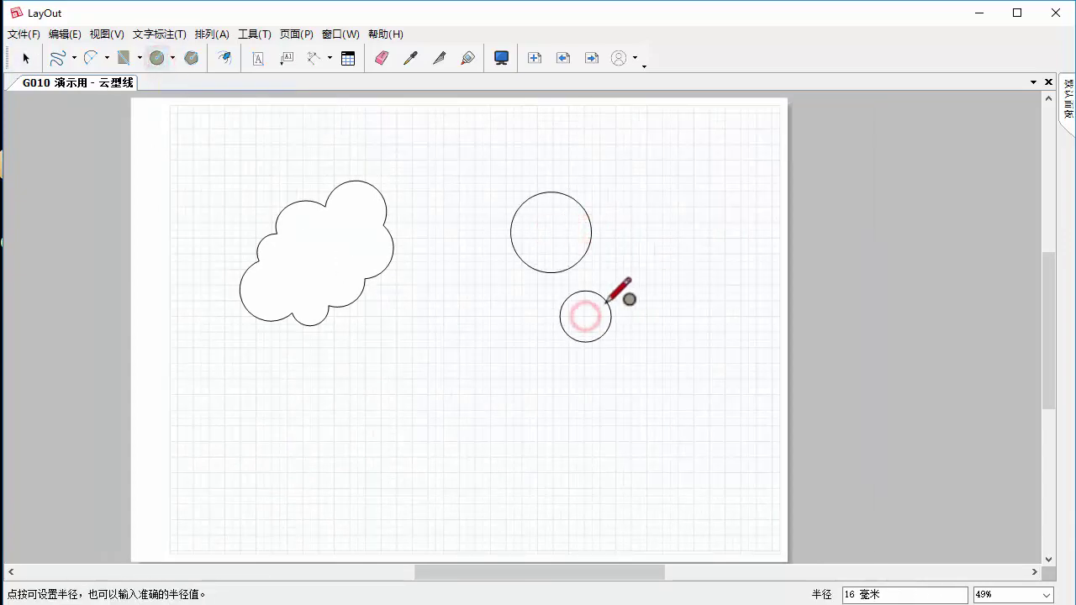
pyautogui.click(612, 303)
pyautogui.click(461, 358)
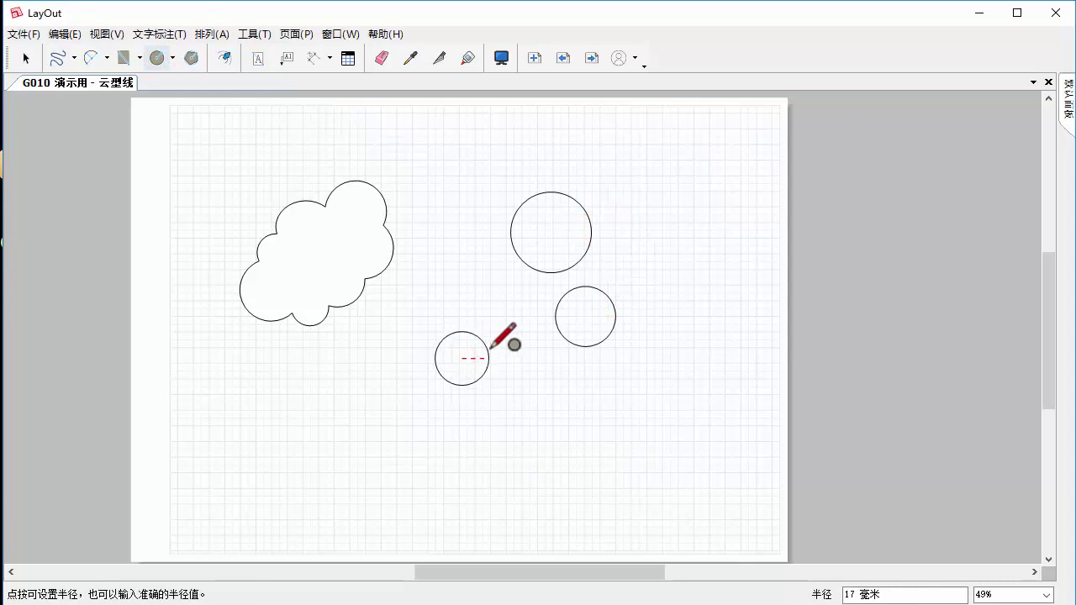
pyautogui.click(487, 350)
pyautogui.press('space')
# - Select the three circles and give them a white fill in Shape Style
pyautogui.click(590, 305)
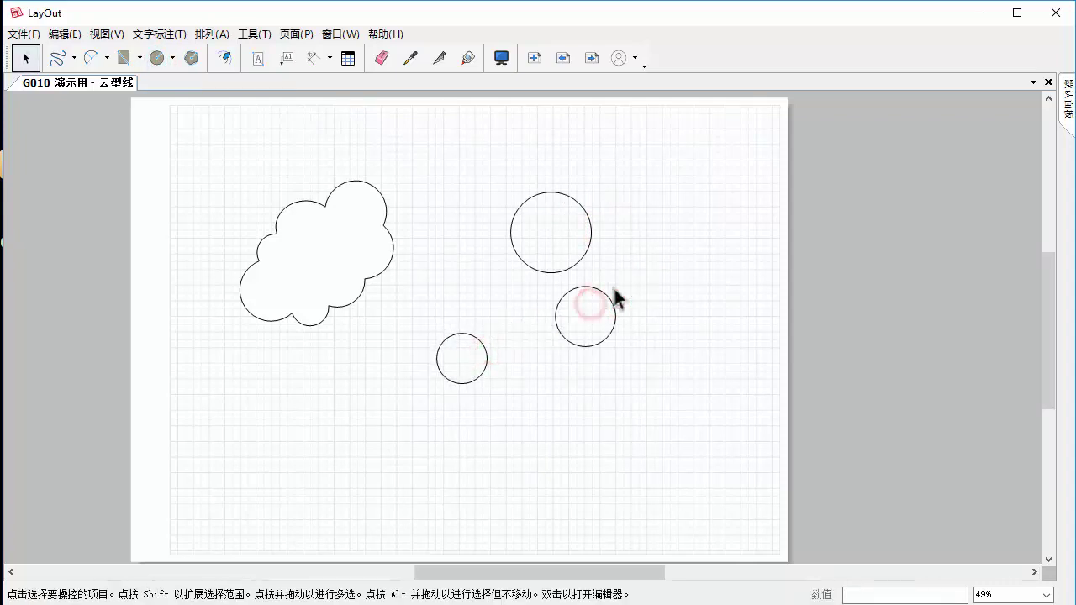
pyautogui.moveTo(394, 166)
pyautogui.mouseDown()
pyautogui.moveTo(714, 413)
pyautogui.moveTo(740, 455)
pyautogui.mouseUp()
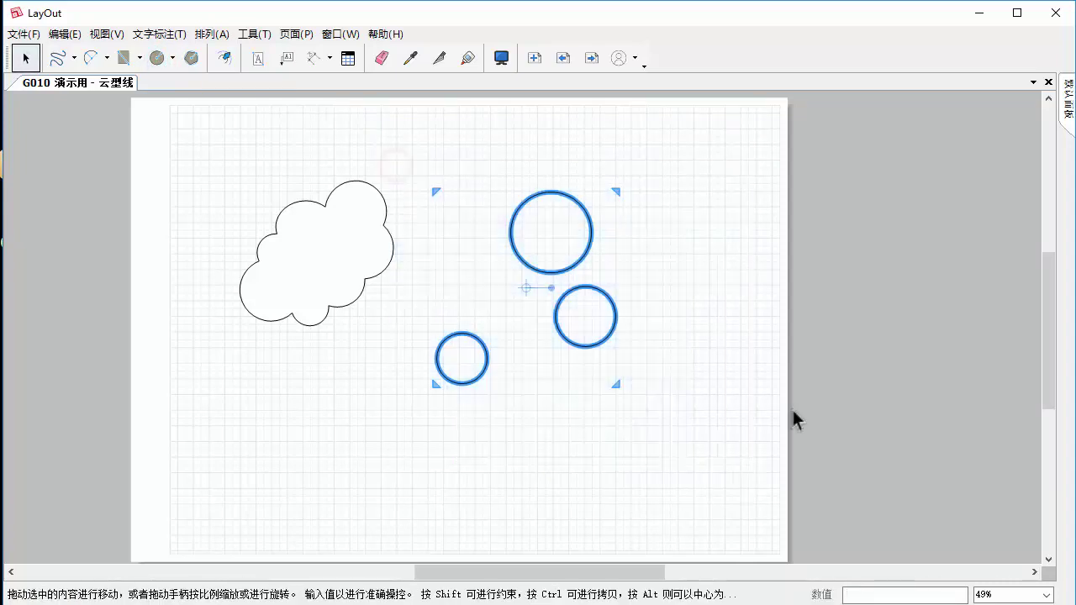
pyautogui.click(1068, 94)
pyautogui.click(870, 152)
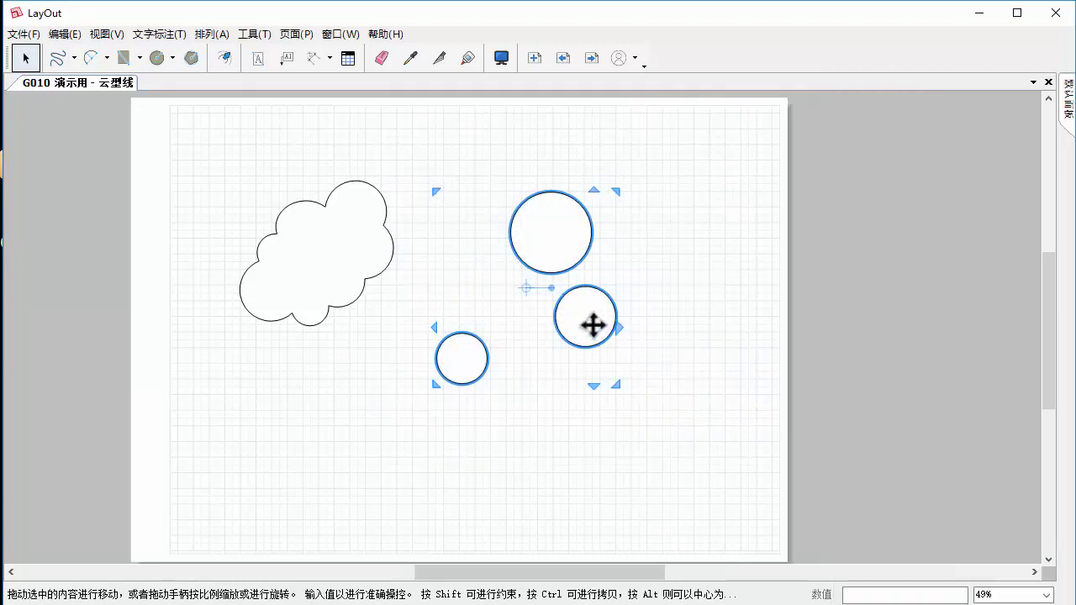
# - Move and Ctrl-copy the circles into a seven-circle cloud-shaped cluster
pyautogui.moveTo(596, 313); pyautogui.dragTo(596, 253)
pyautogui.click(668, 291)
pyautogui.moveTo(474, 325); pyautogui.dragTo(573, 293)
pyautogui.keyDown('shift'); pyautogui.click(579, 272); pyautogui.keyUp('shift')
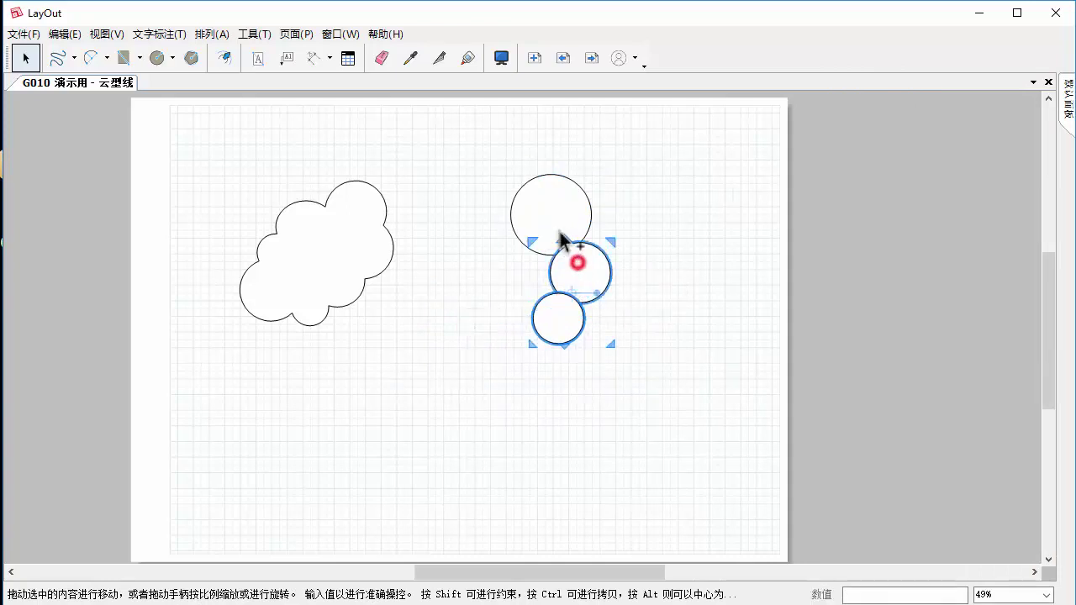
pyautogui.keyDown('shift'); pyautogui.click(555, 214); pyautogui.keyUp('shift')
pyautogui.moveTo(555, 214)
pyautogui.keyDown('ctrl'); pyautogui.mouseDown()
pyautogui.moveTo(483, 250)
pyautogui.moveTo(498, 249)
pyautogui.mouseUp(); pyautogui.keyUp('ctrl')
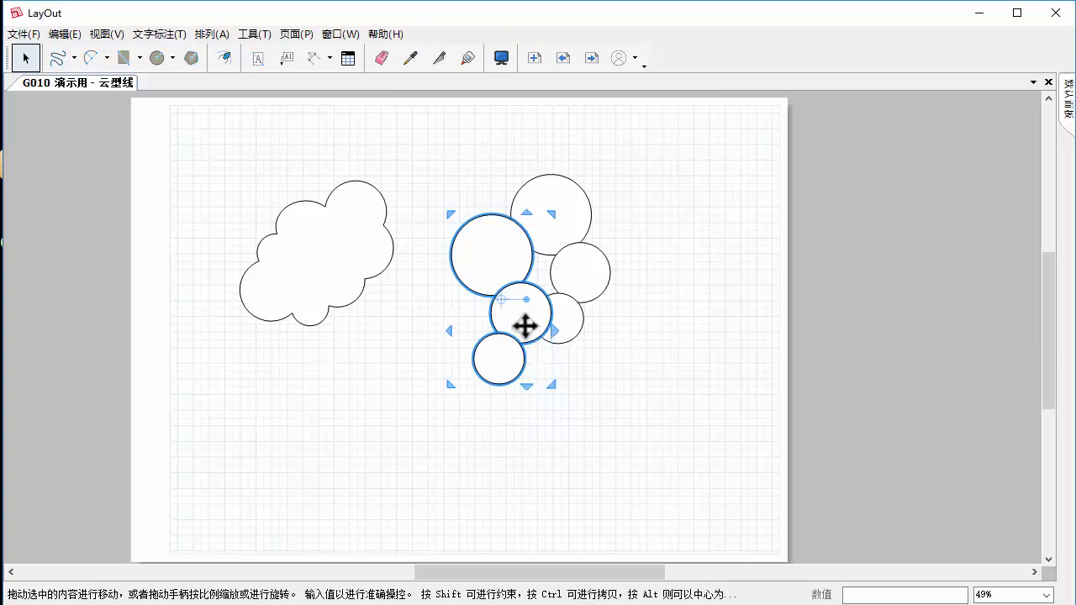
pyautogui.click(600, 344)
pyautogui.click(521, 316)
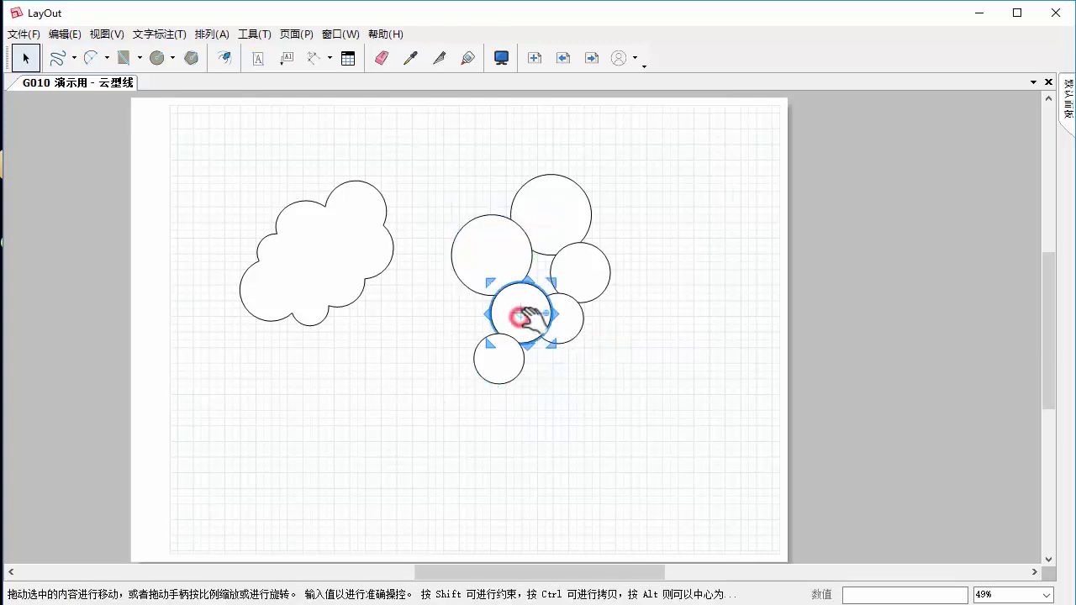
pyautogui.moveTo(527, 299); pyautogui.dragTo(474, 306)
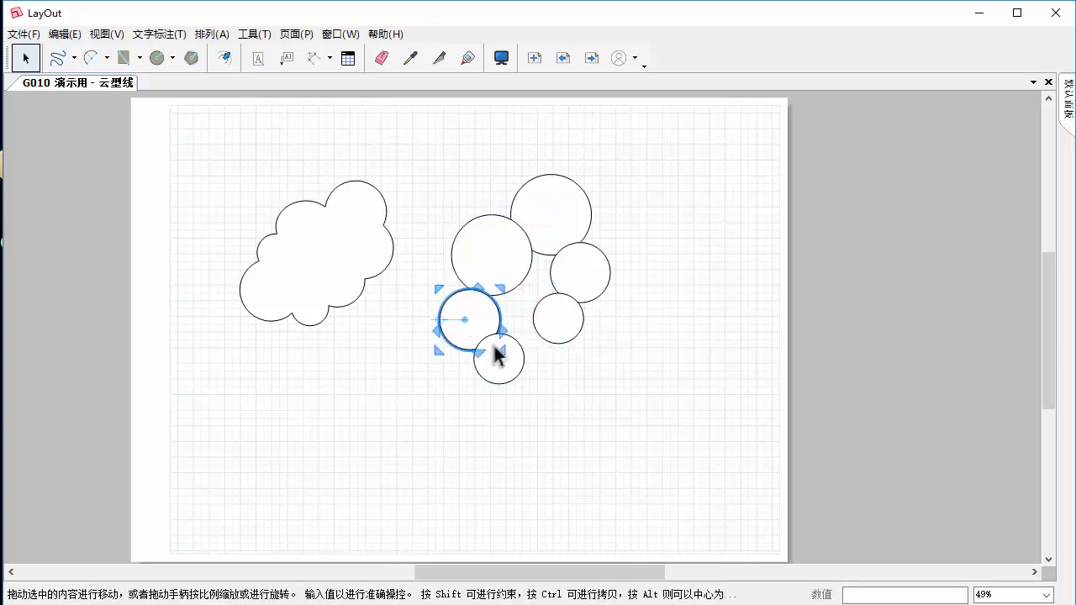
pyautogui.keyDown('ctrl'); pyautogui.moveTo(562, 324); pyautogui.dragTo(538, 357); pyautogui.keyUp('ctrl')
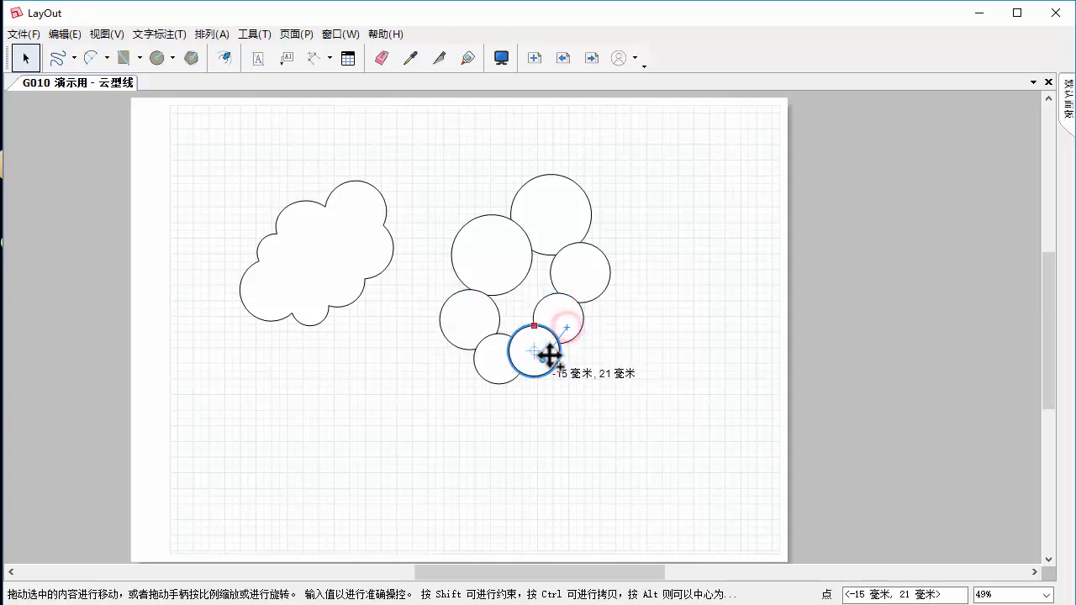
pyautogui.click(612, 358)
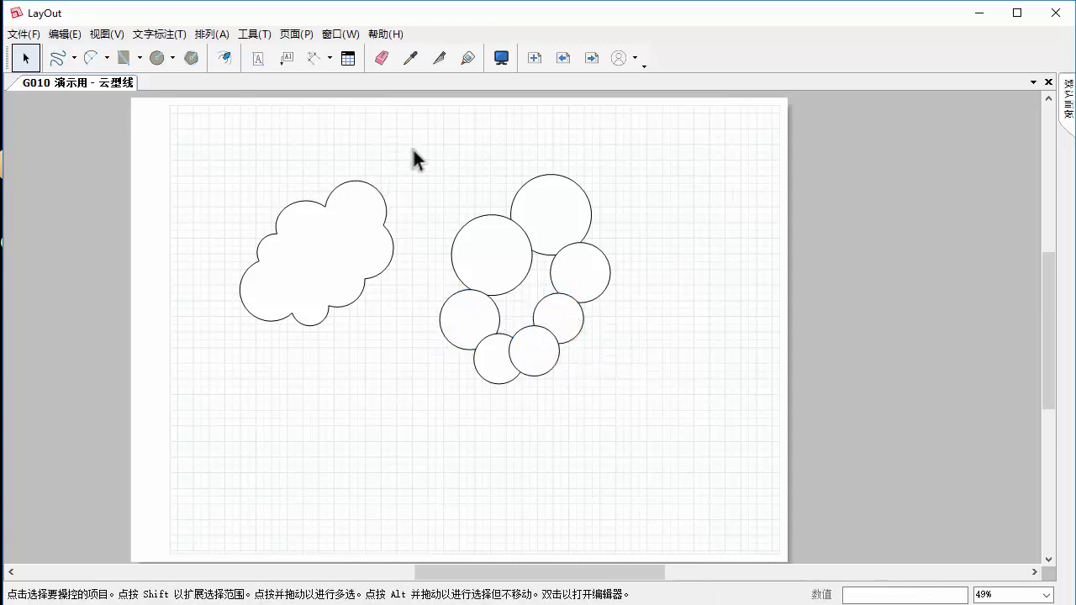
# - Split the upper circles at each point where they cross
pyautogui.click(439, 58)
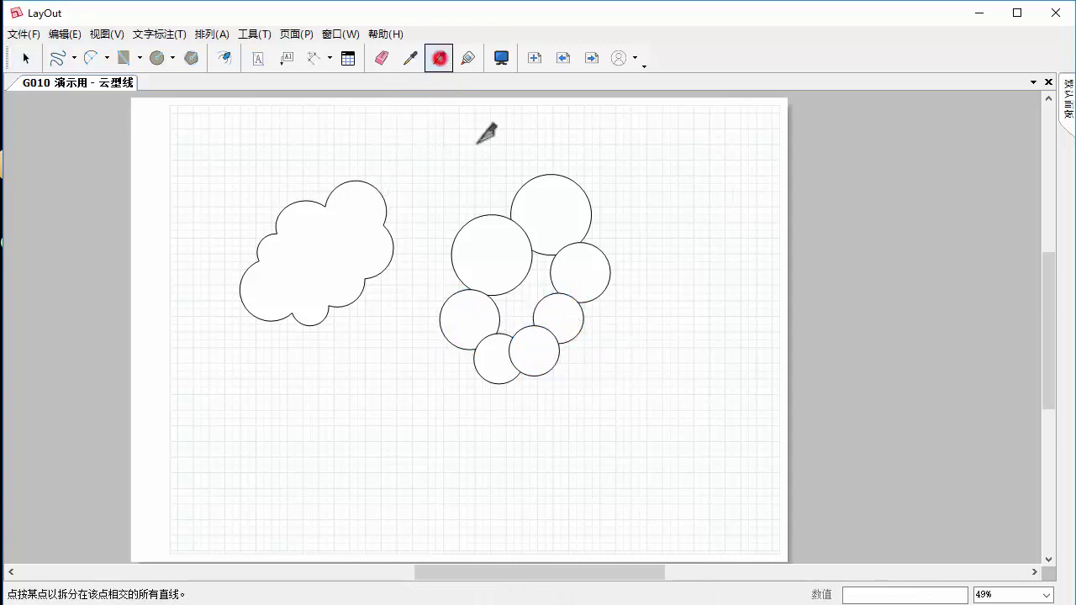
pyautogui.scroll(3, 528, 217)
pyautogui.click(509, 214)
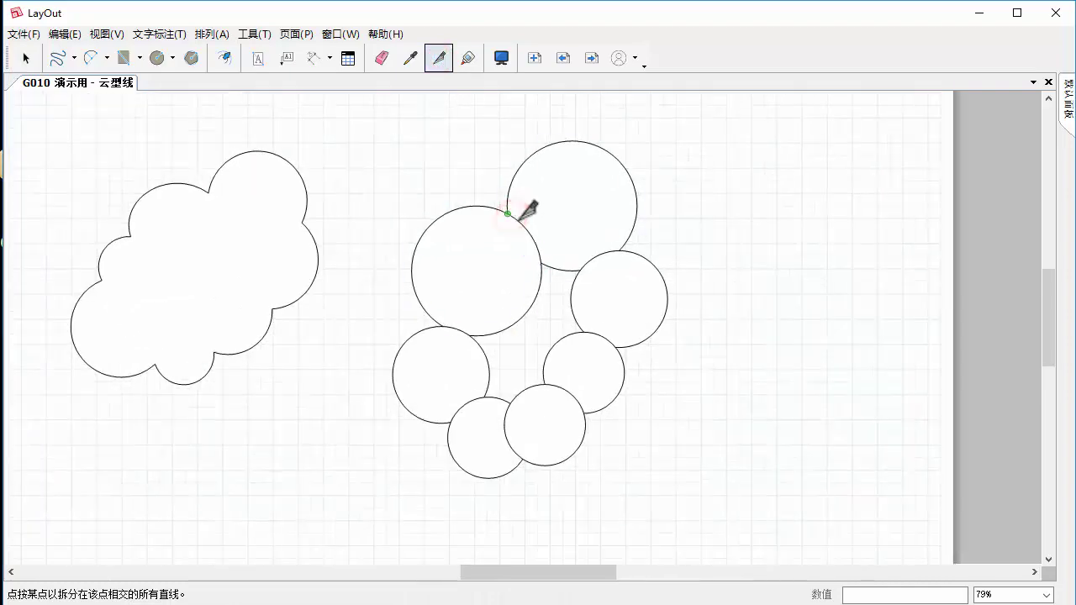
pyautogui.click(619, 250)
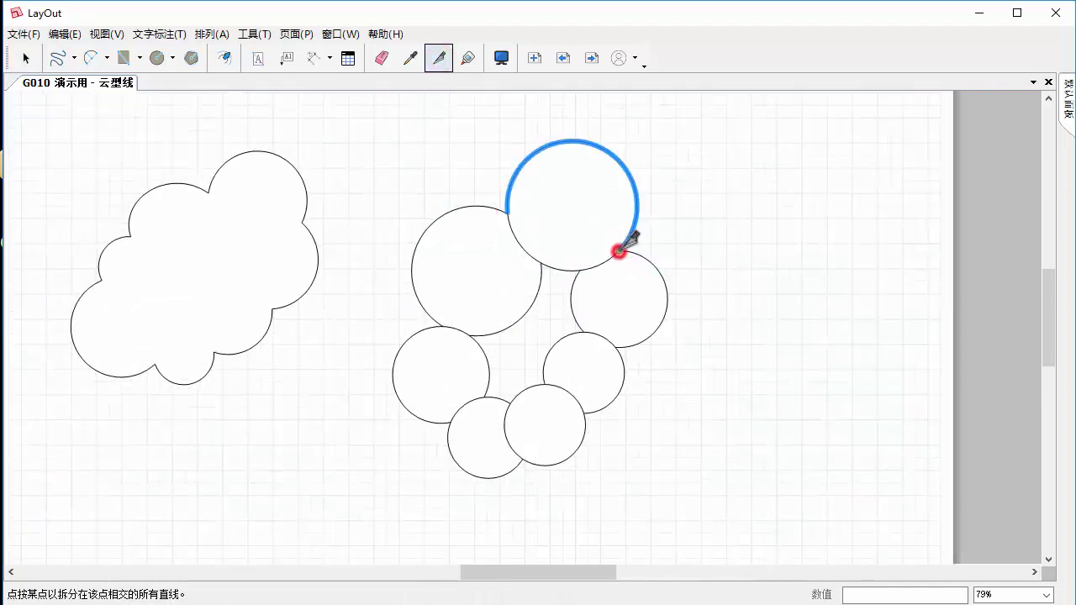
pyautogui.scroll(2, 620, 345)
pyautogui.scroll(3, 626, 342)
pyautogui.click(625, 332)
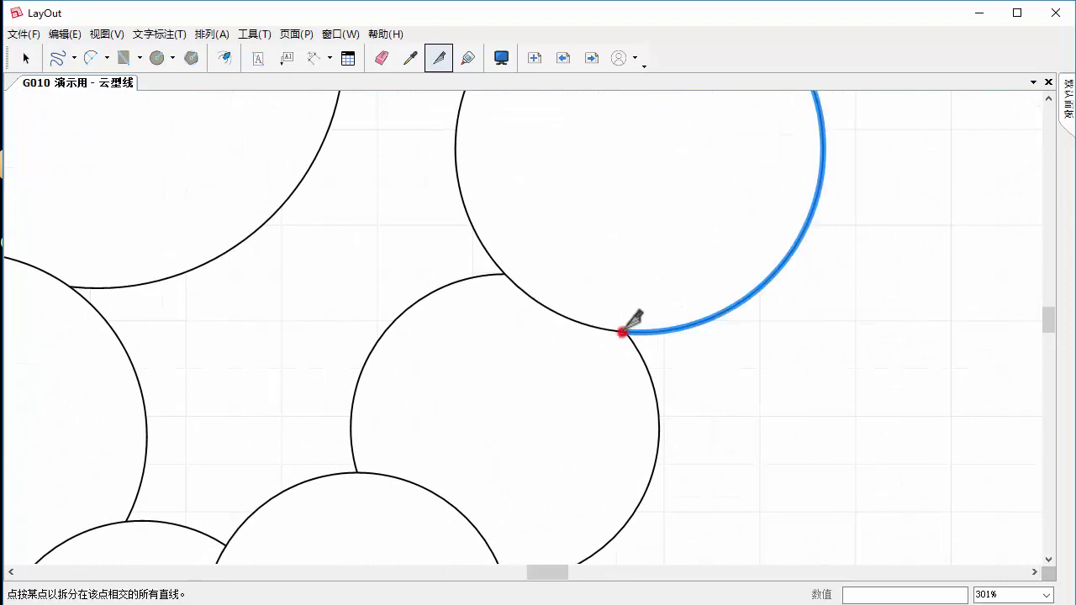
pyautogui.scroll(-2, 630, 337)
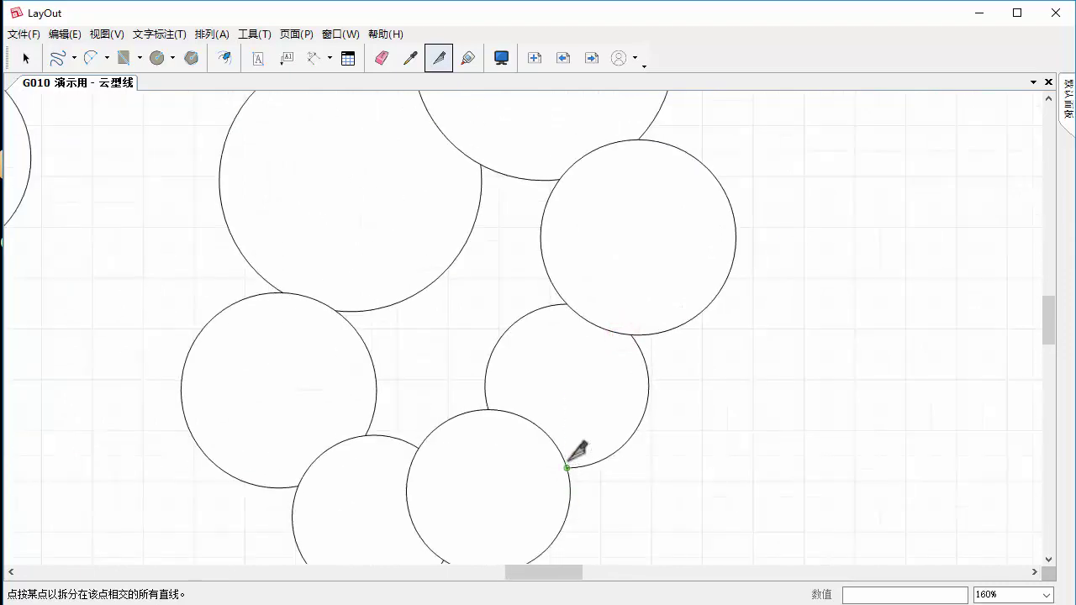
pyautogui.scroll(1, 614, 355)
pyautogui.scroll(2, 621, 318)
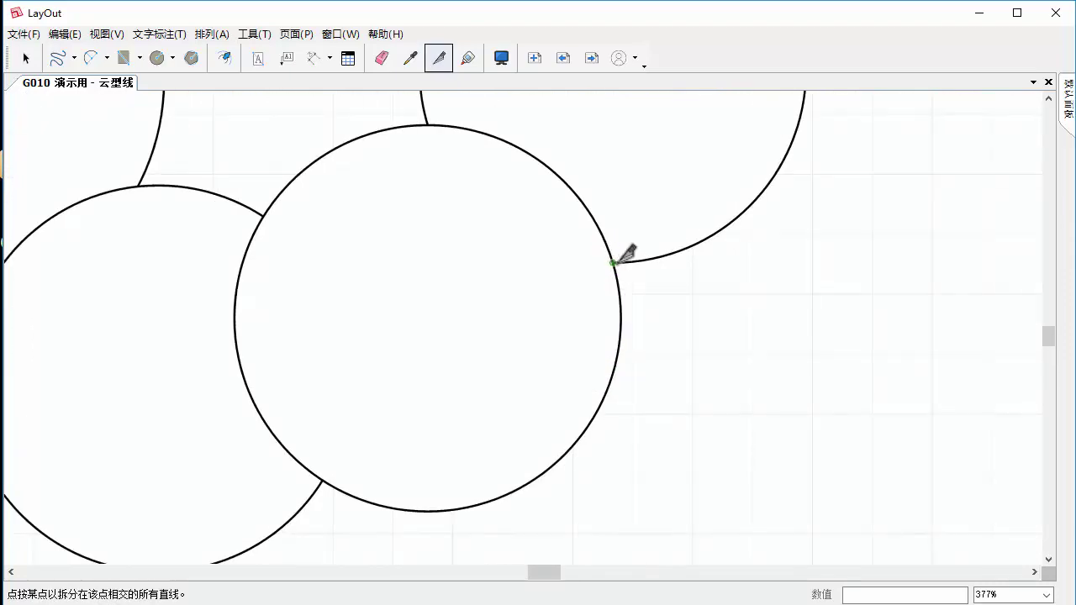
pyautogui.click(613, 264)
pyautogui.scroll(-2, 612, 298)
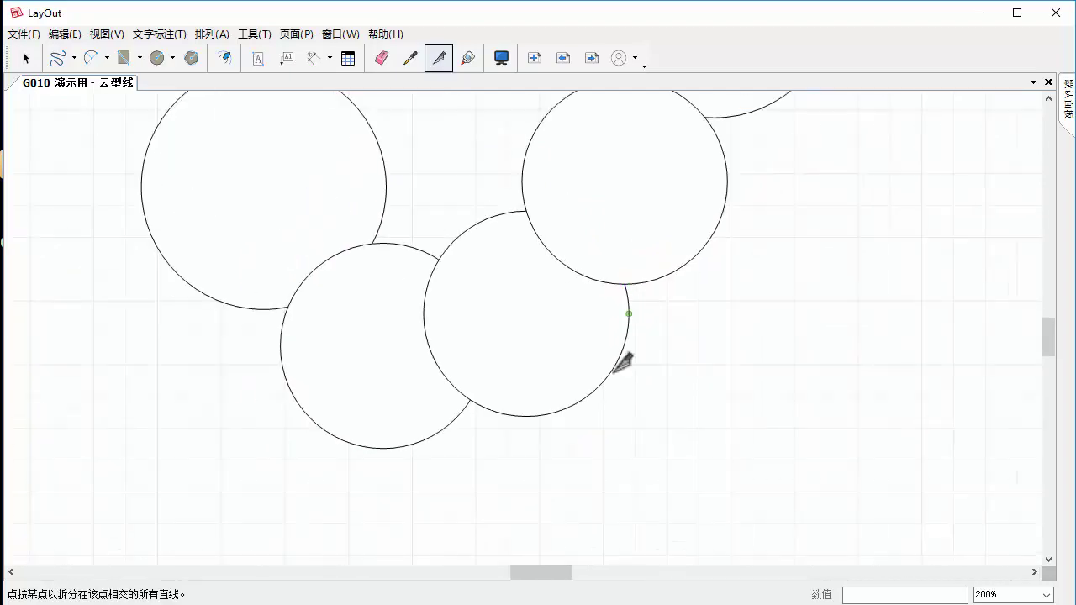
# - Split the remaining crossings among the lower circles
pyautogui.click(469, 399)
pyautogui.moveTo(413, 299); pyautogui.dragTo(613, 392, button='middle')
pyautogui.click(488, 399)
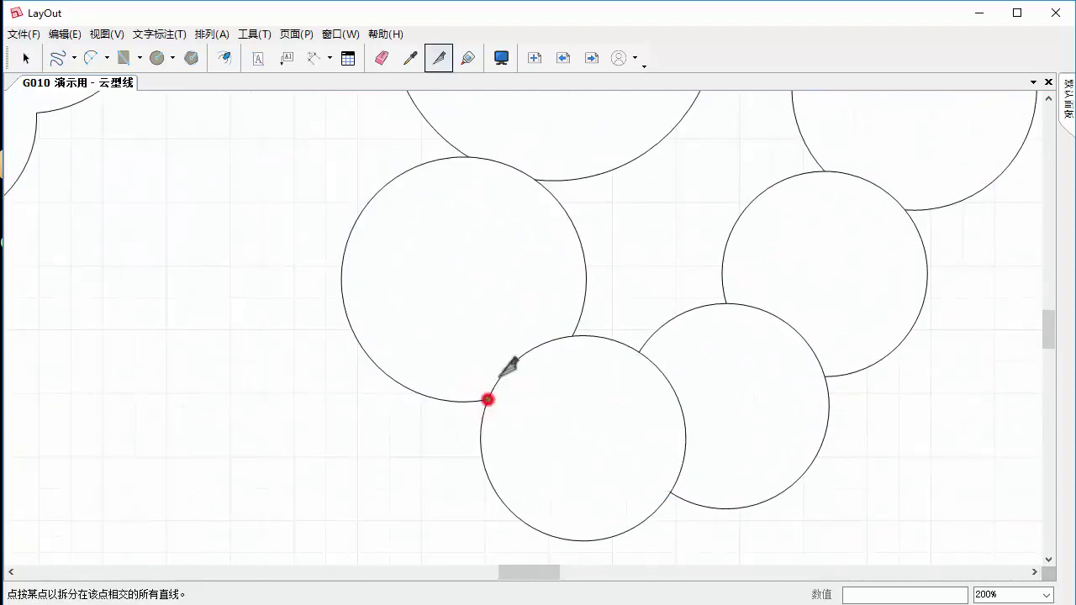
pyautogui.moveTo(509, 367); pyautogui.dragTo(468, 557, button='middle')
pyautogui.moveTo(508, 275); pyautogui.dragTo(451, 468, button='middle')
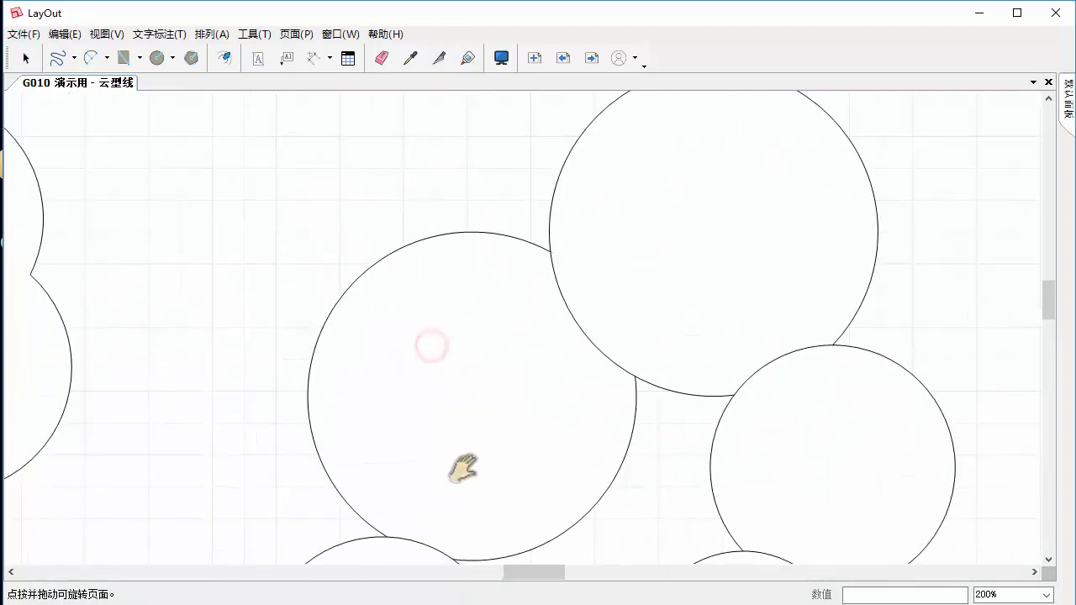
pyautogui.scroll(-1, 612, 296)
pyautogui.scroll(-1, 626, 282)
# - Pull out and delete the inner arcs, leaving only the scalloped outer edge
pyautogui.press('space')
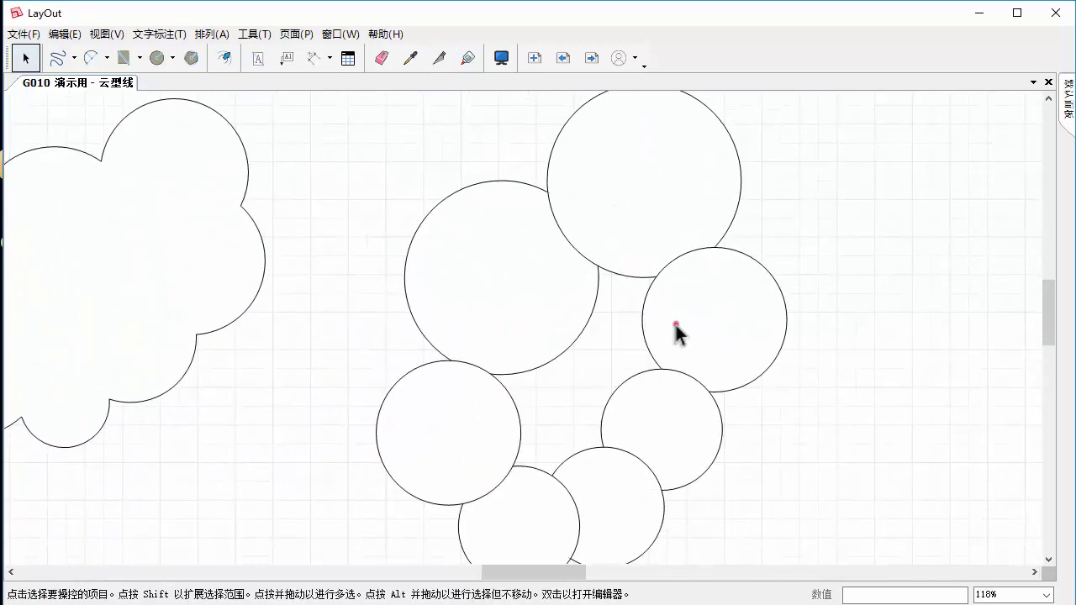
pyautogui.moveTo(675, 331)
pyautogui.mouseDown()
pyautogui.moveTo(588, 326)
pyautogui.moveTo(572, 251)
pyautogui.mouseUp()
pyautogui.press('Delete')
pyautogui.press('Delete')
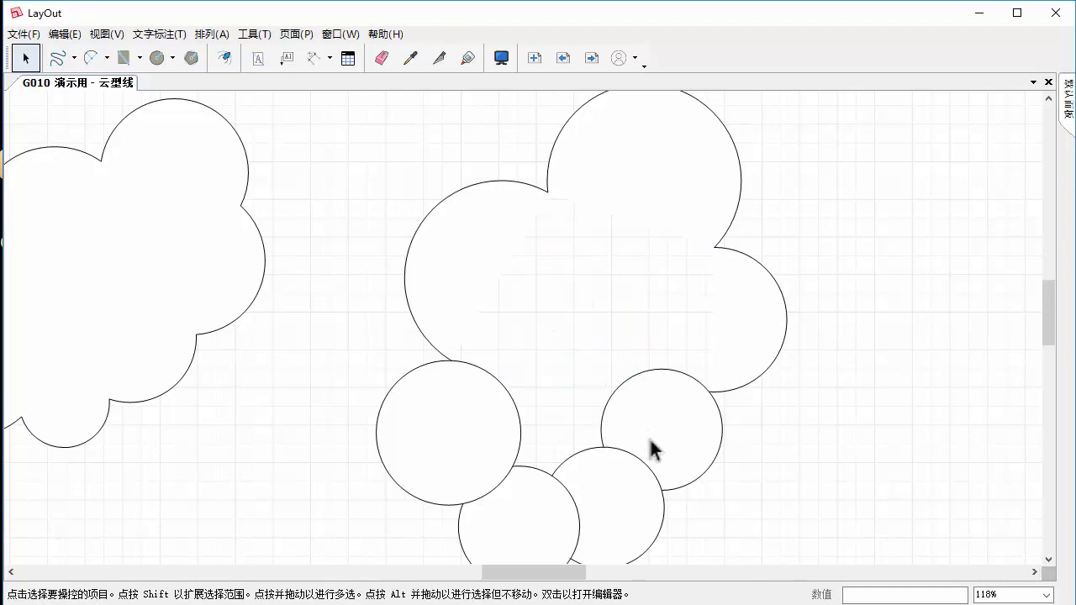
pyautogui.moveTo(649, 434); pyautogui.dragTo(591, 396)
pyautogui.press('Delete')
pyautogui.moveTo(599, 491); pyautogui.dragTo(517, 434)
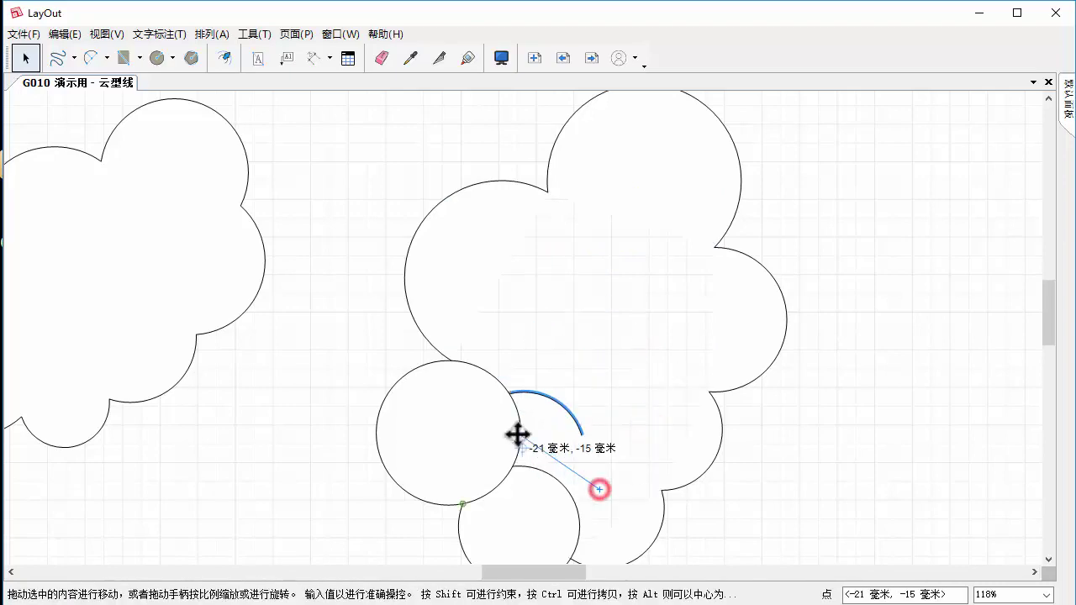
pyautogui.press('Delete')
pyautogui.click(515, 453)
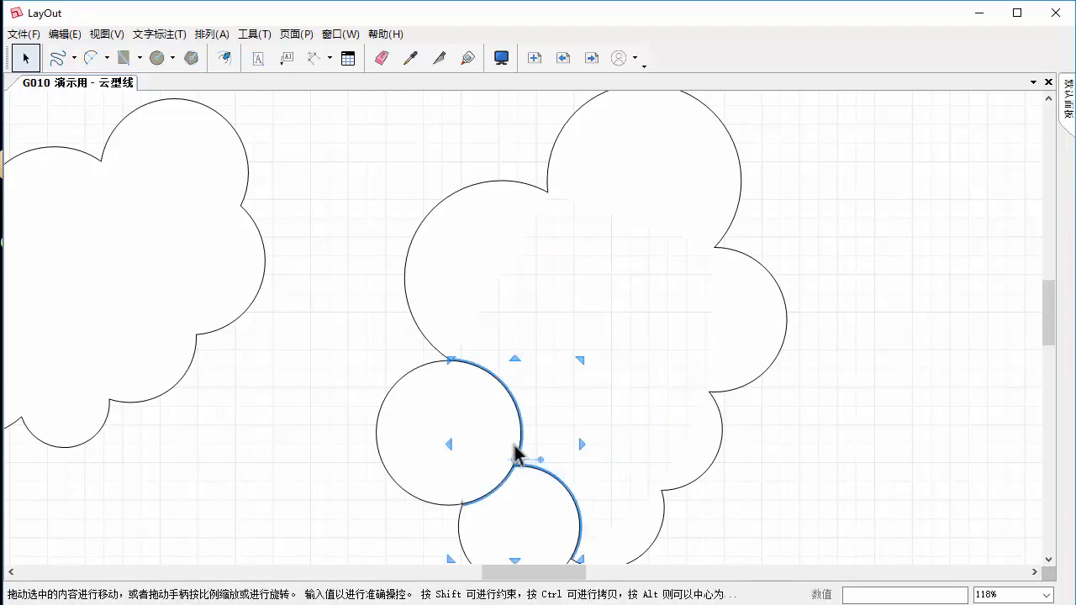
pyautogui.press('Delete')
pyautogui.scroll(-3, 583, 403)
pyautogui.moveTo(618, 307); pyautogui.dragTo(626, 290, button='middle')
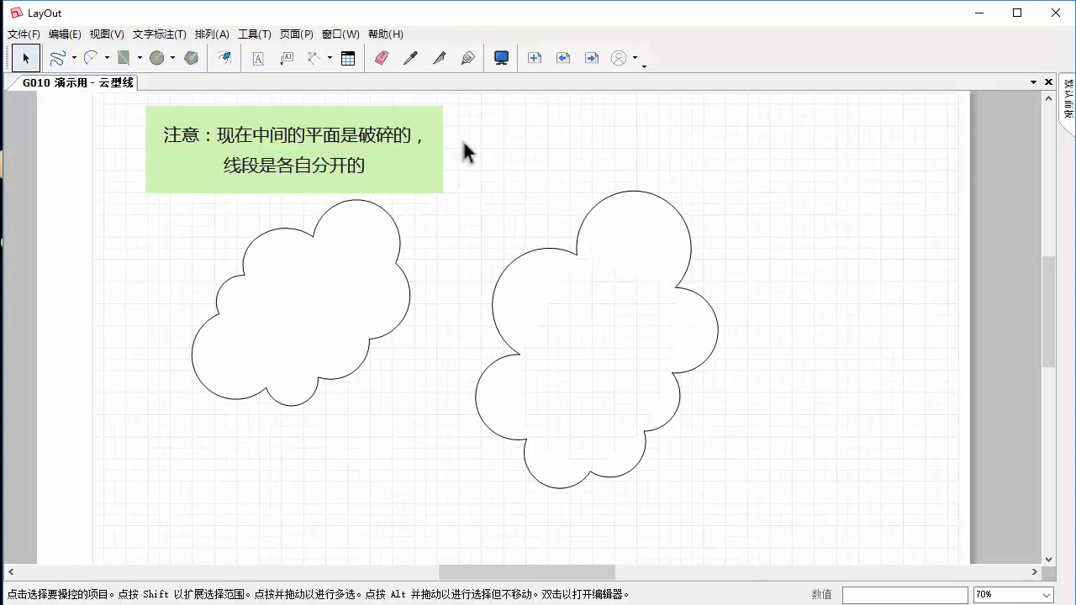
pyautogui.moveTo(461, 147); pyautogui.dragTo(788, 467)
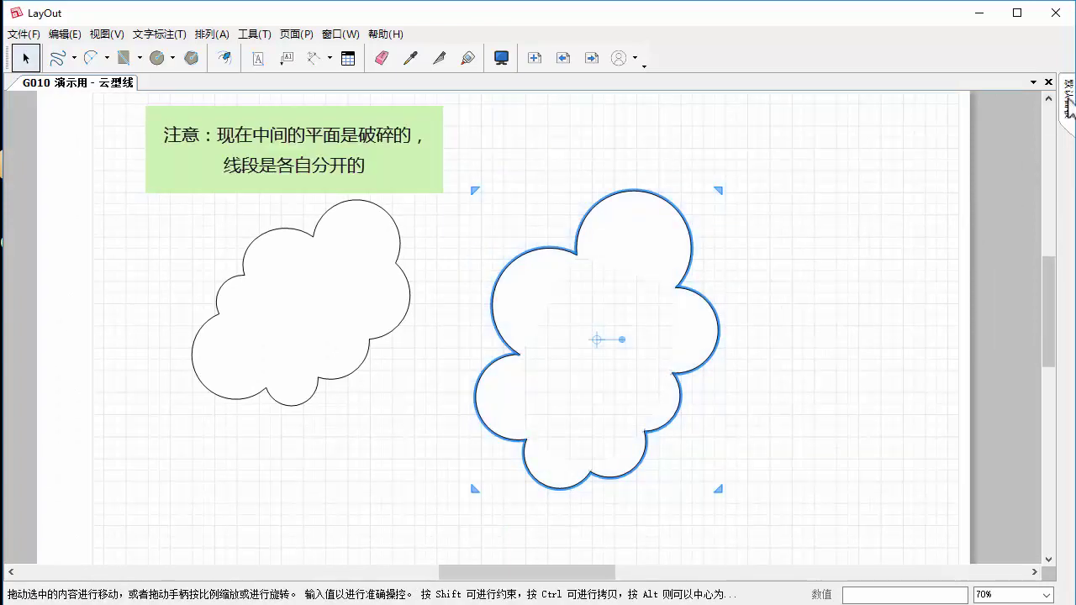
pyautogui.click(1068, 105)
pyautogui.click(870, 152)
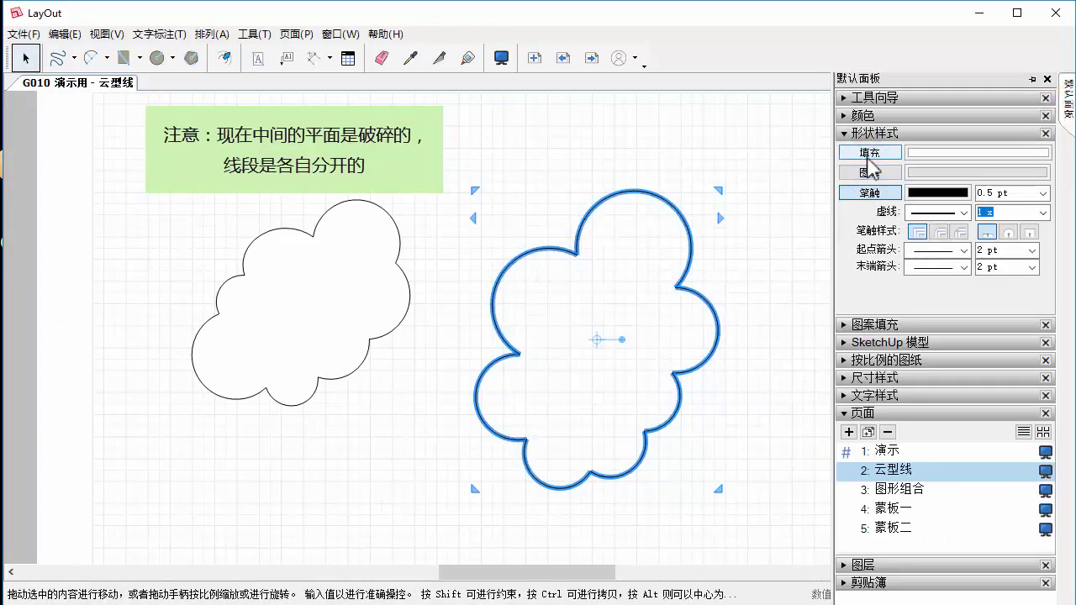
pyautogui.click(757, 265)
pyautogui.click(638, 287)
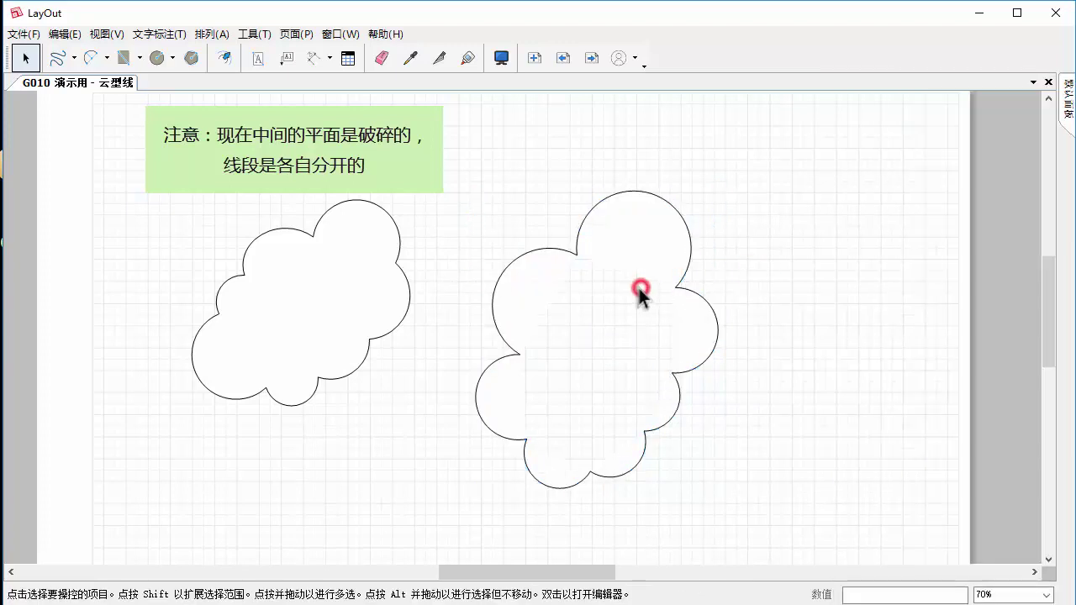
pyautogui.click(635, 240)
pyautogui.click(645, 330)
pyautogui.scroll(4, 589, 454)
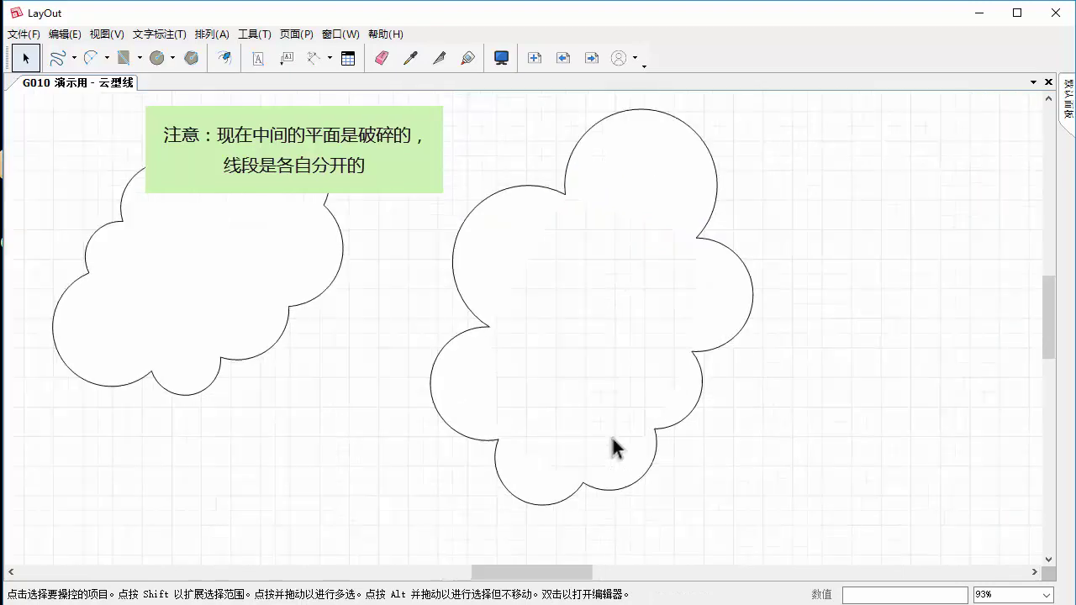
pyautogui.click(654, 433)
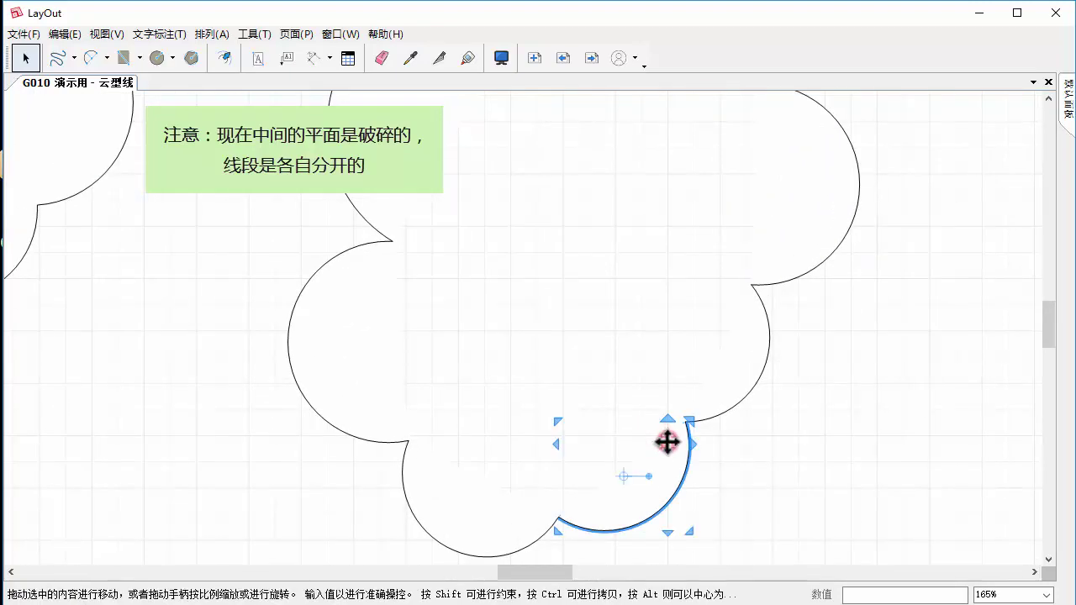
pyautogui.click(744, 439)
pyautogui.scroll(-1, 697, 380)
pyautogui.scroll(-1, 656, 424)
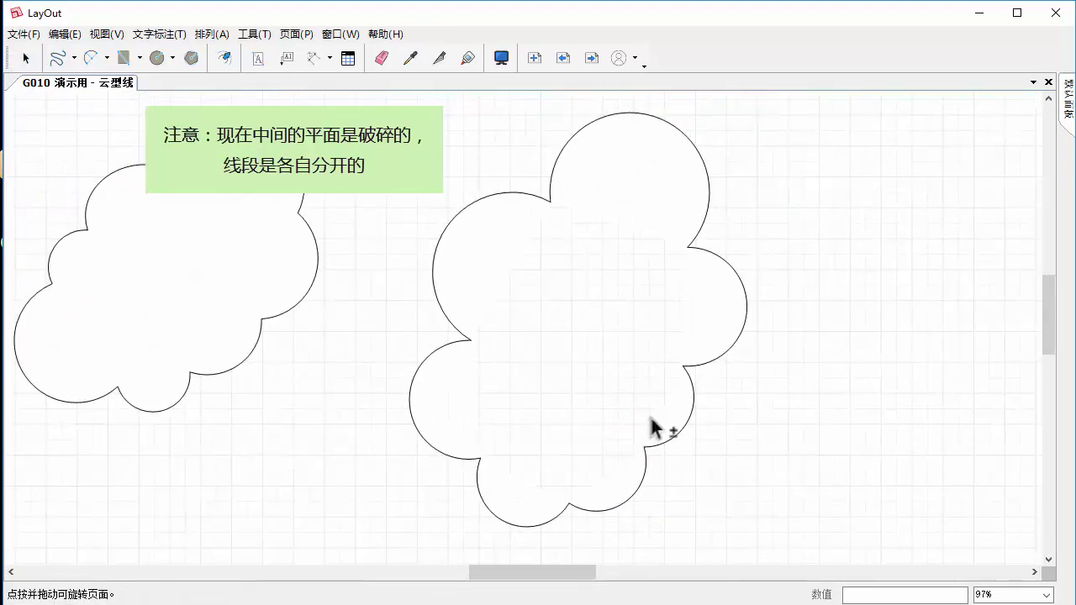
# - Join the right cloud's arcs around the loop into one closed outline
pyautogui.click(468, 57)
pyautogui.click(579, 132)
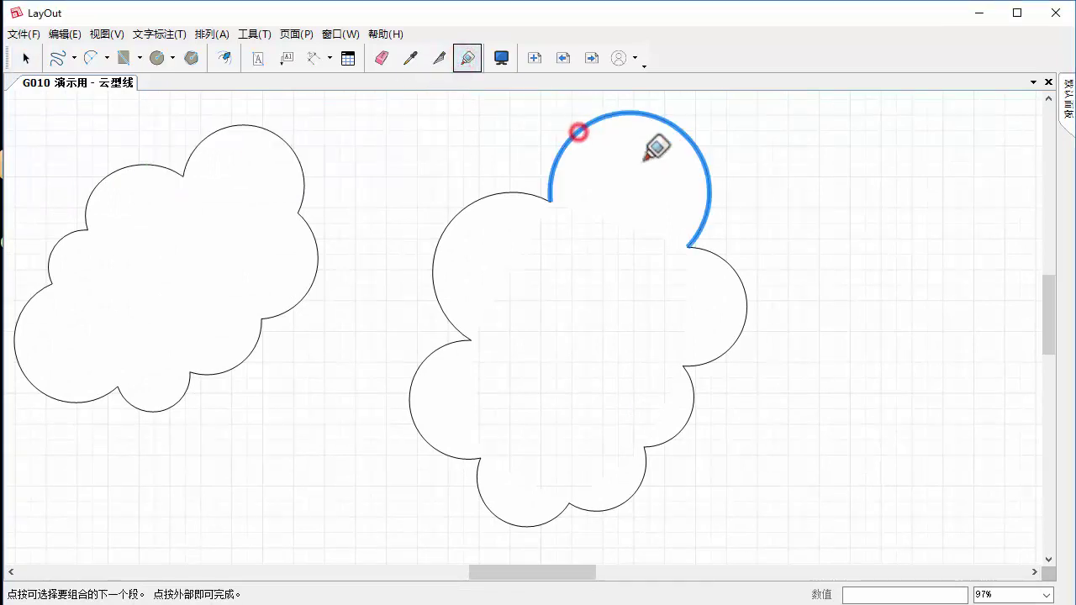
pyautogui.click(716, 252)
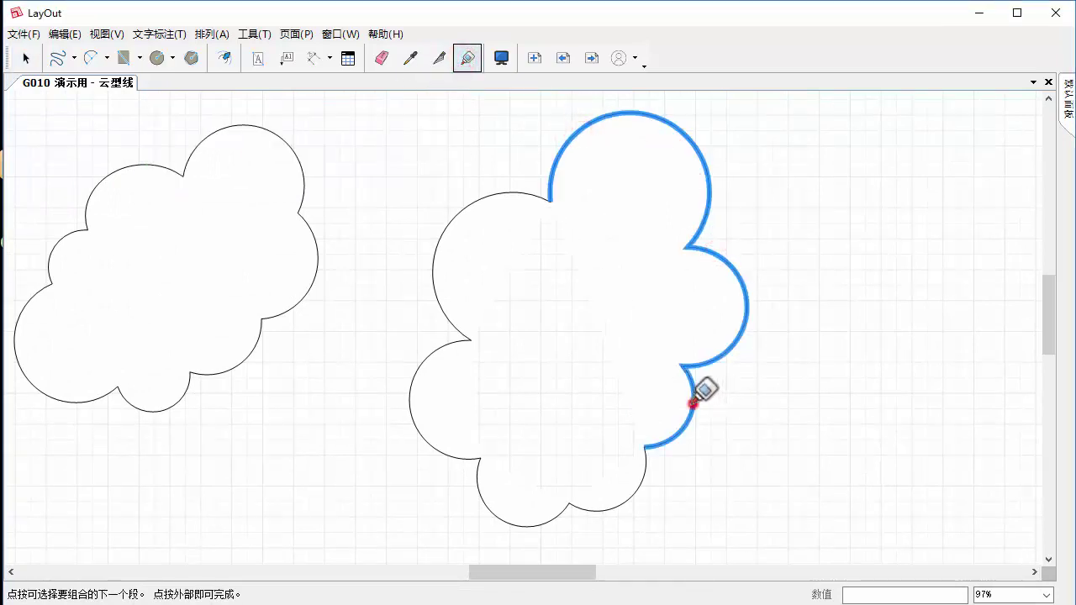
pyautogui.click(641, 486)
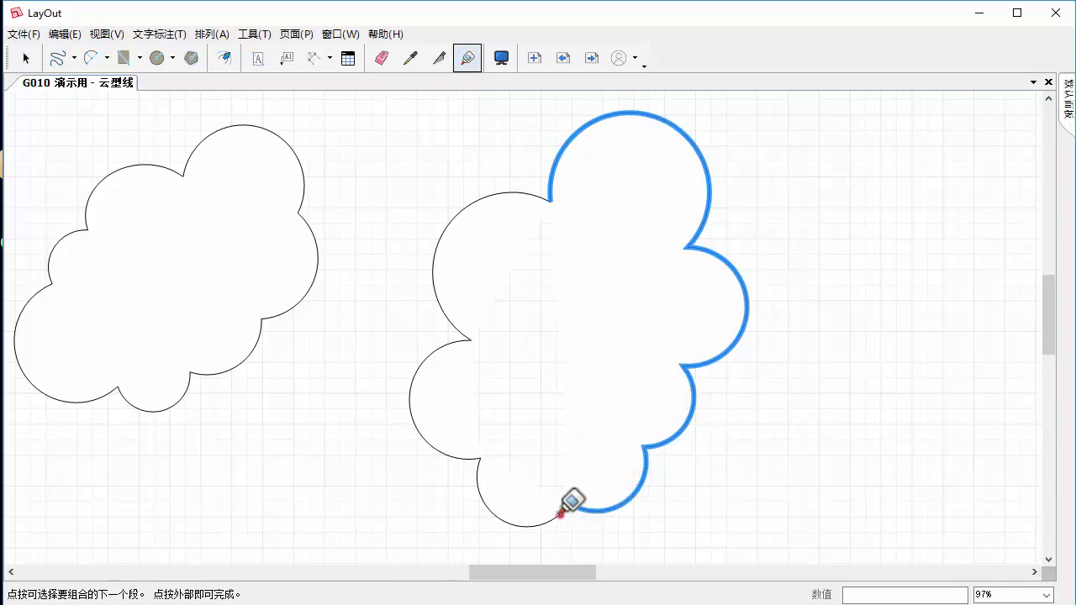
pyautogui.click(560, 510)
pyautogui.click(462, 456)
pyautogui.click(446, 317)
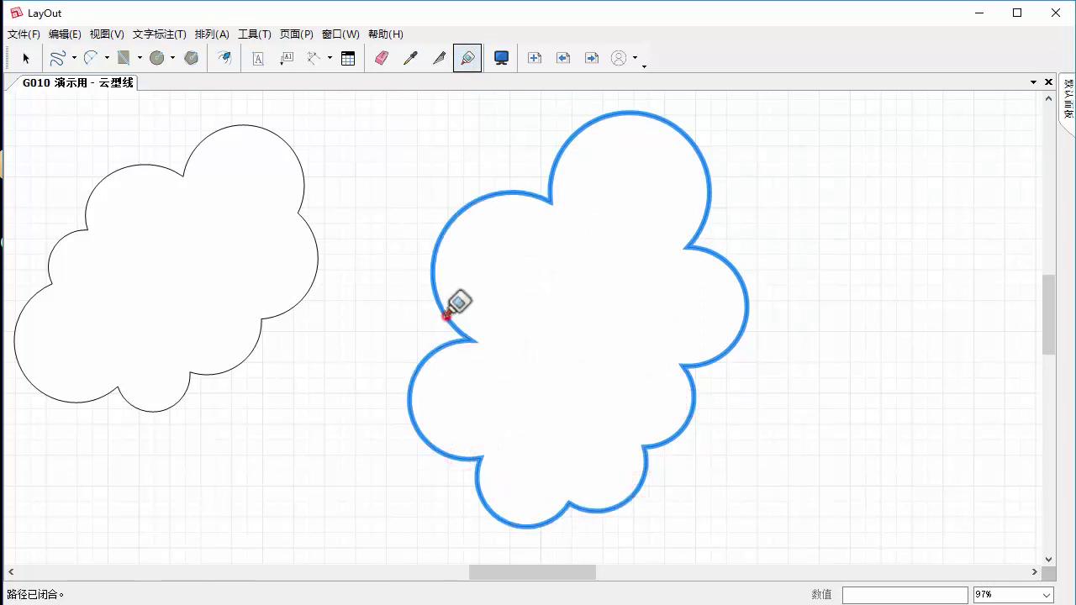
# - Select the joined cloud and move it to the right on the page
pyautogui.press('space')
pyautogui.click(523, 345)
pyautogui.scroll(-3, 535, 341)
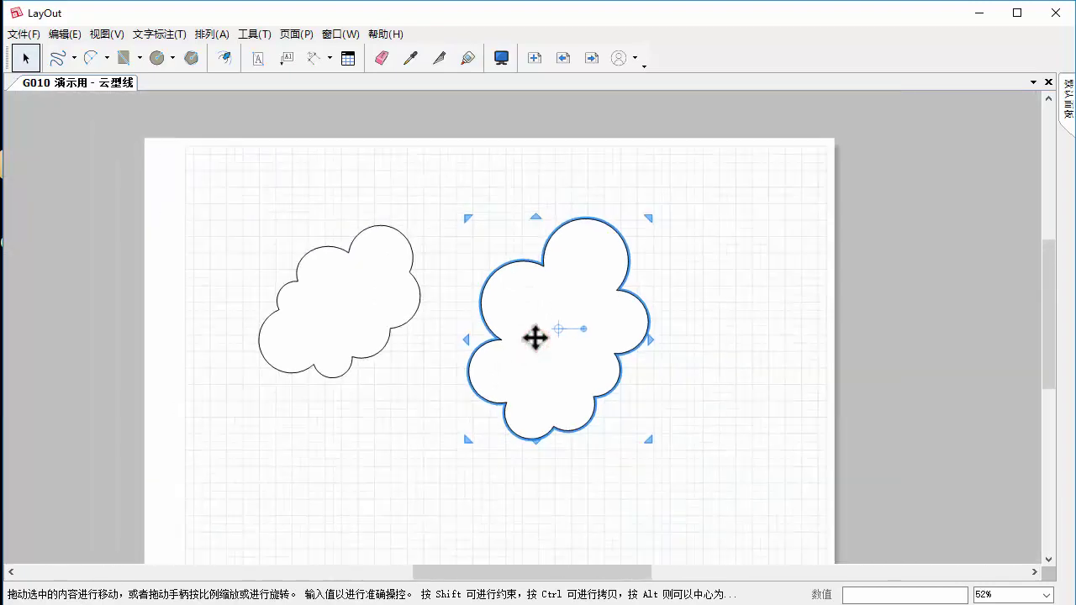
pyautogui.moveTo(543, 360); pyautogui.dragTo(636, 357)
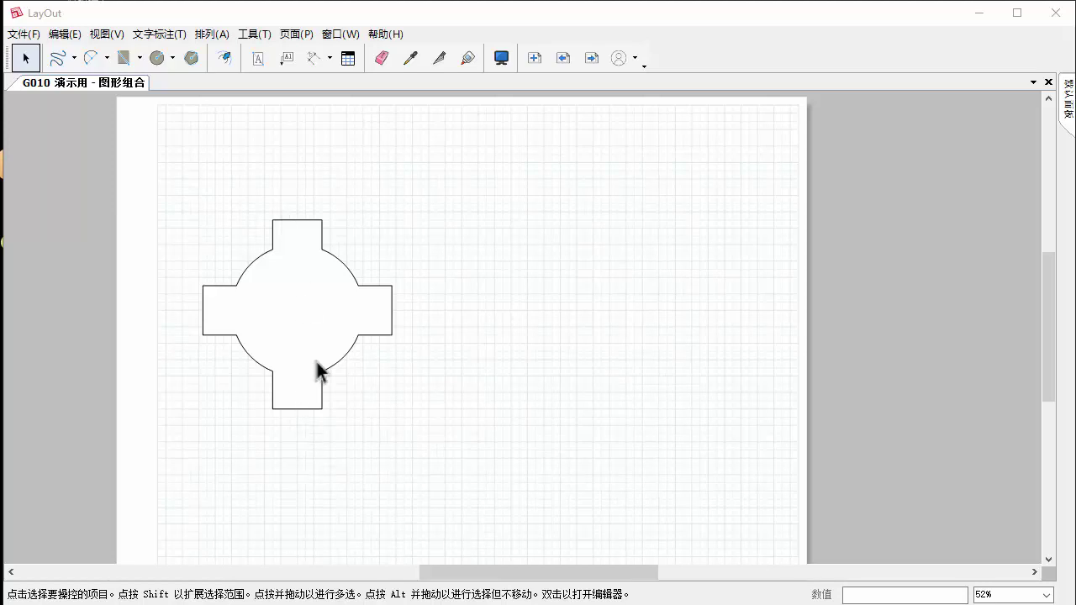
# - Draw a circle right of the cross and a long thin rectangle above it
pyautogui.click(157, 57)
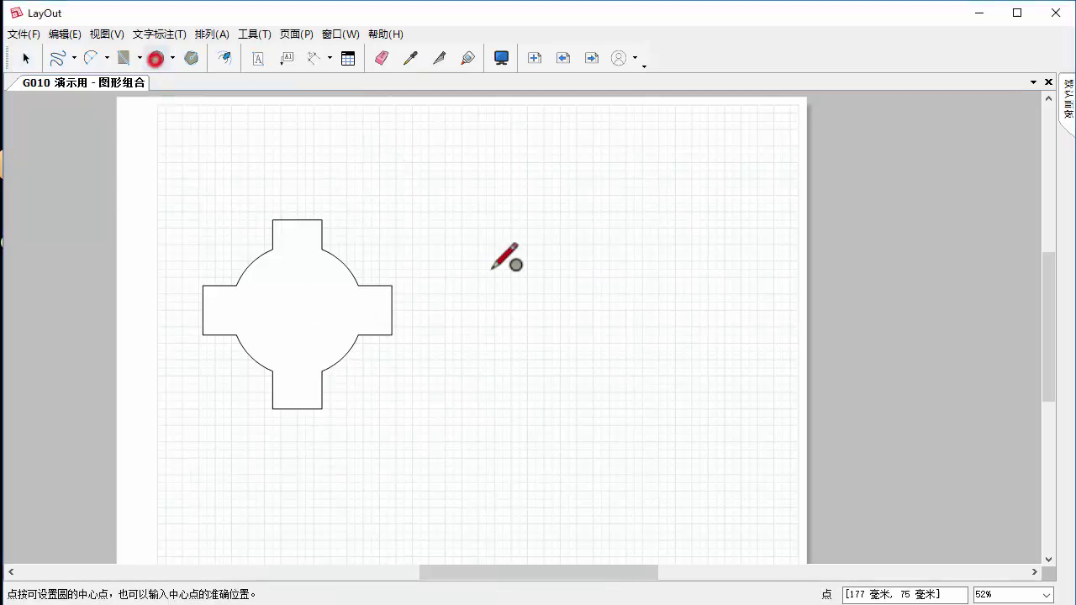
pyautogui.click(527, 310)
pyautogui.click(605, 309)
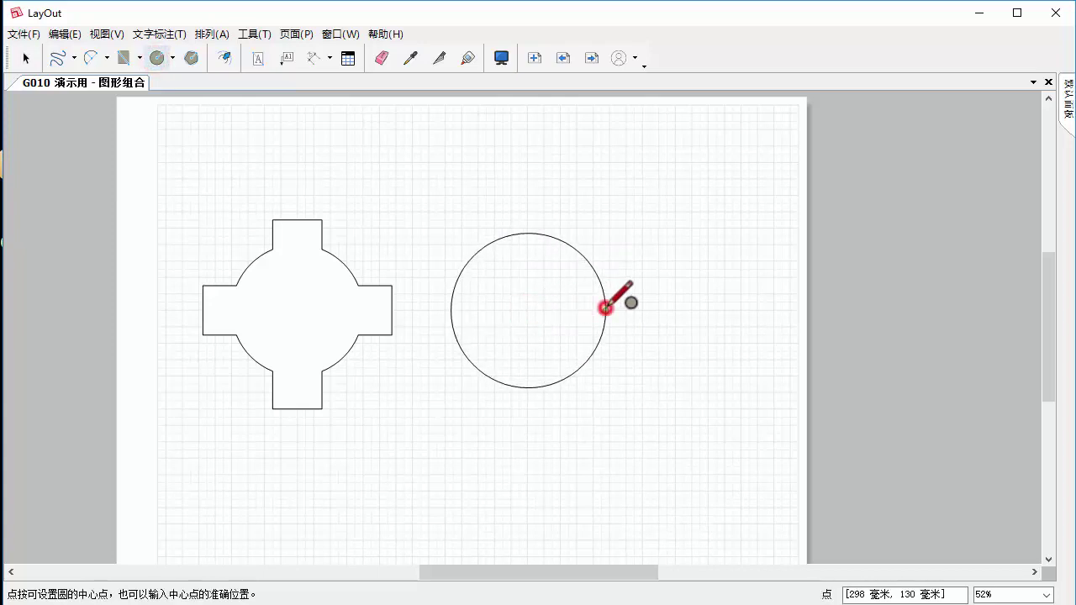
pyautogui.press('space')
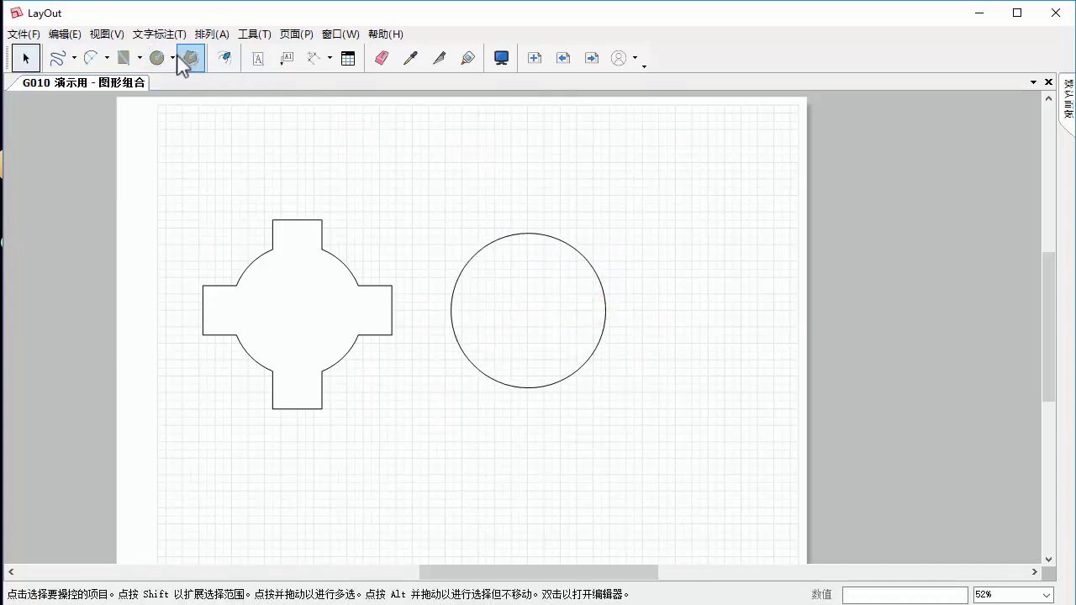
pyautogui.click(124, 57)
pyautogui.click(397, 165)
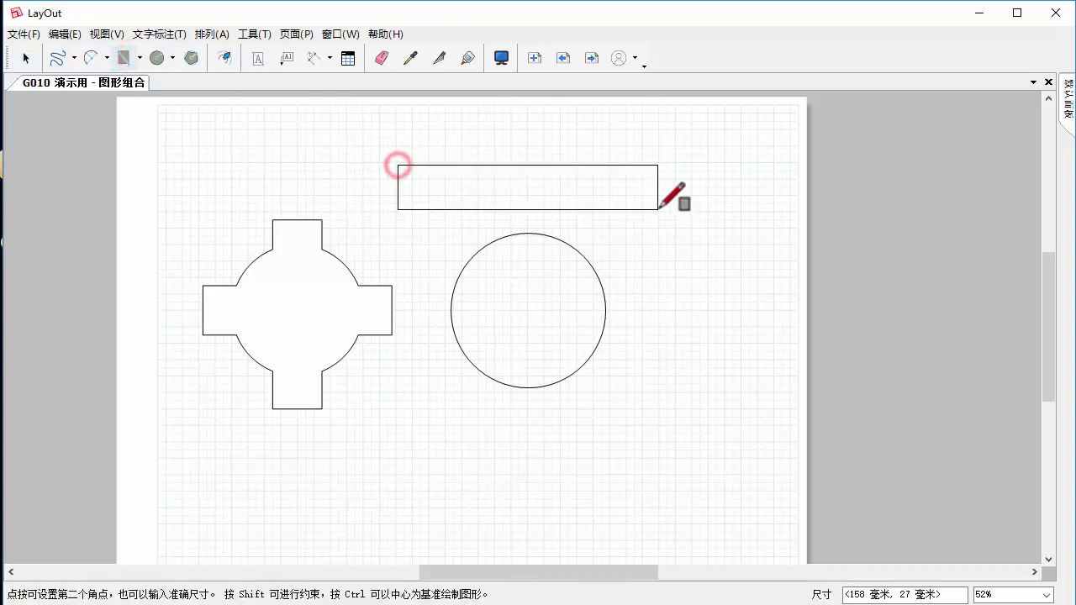
pyautogui.click(666, 209)
pyautogui.press('space')
# - Select both the rectangle and the circle and give them a white fill
pyautogui.click(581, 185)
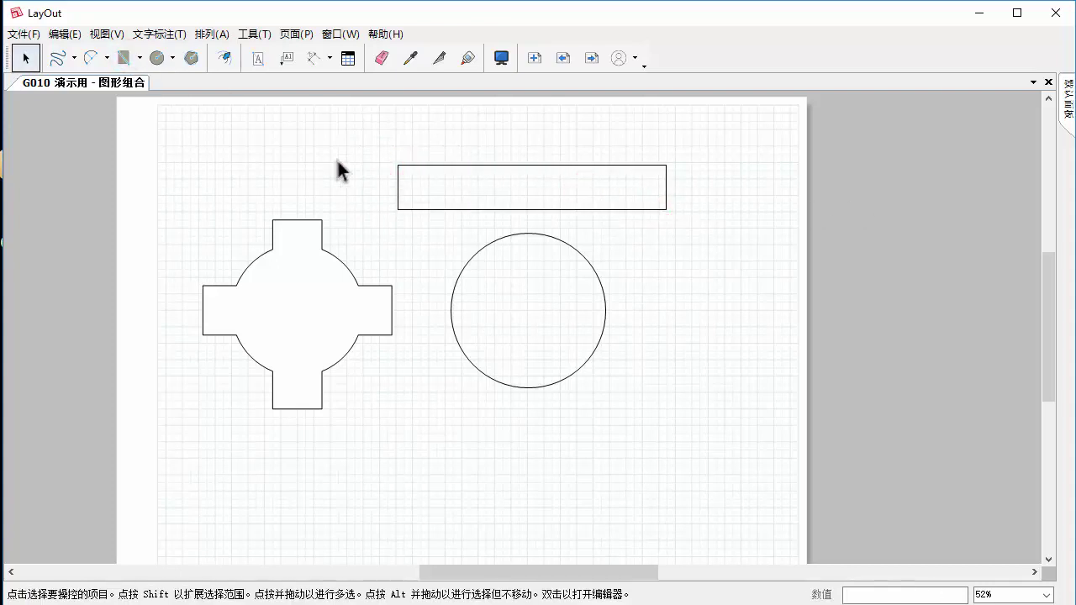
pyautogui.moveTo(336, 121); pyautogui.dragTo(777, 472)
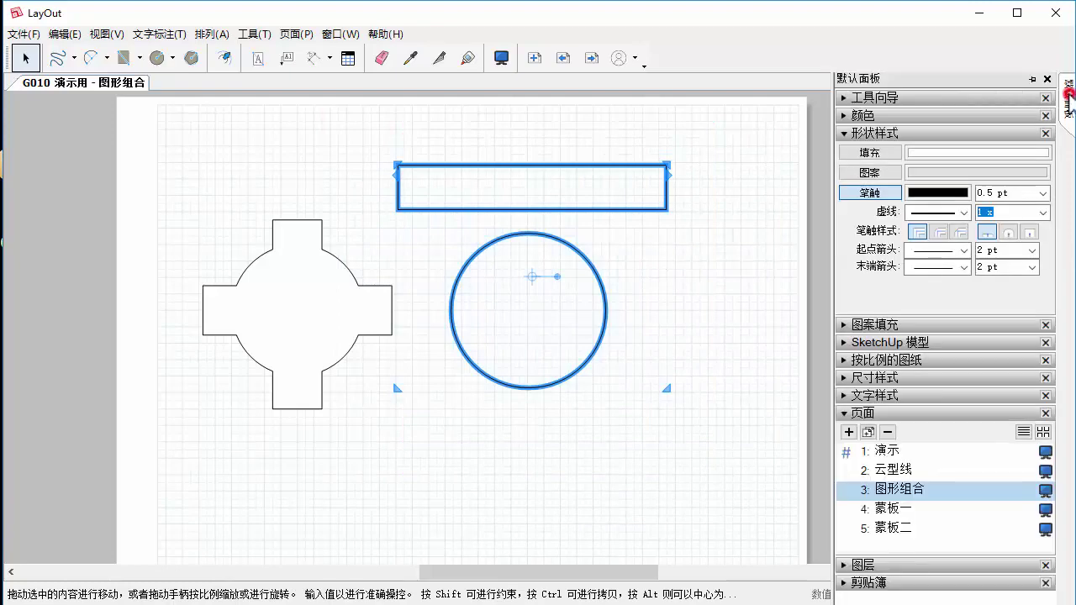
pyautogui.click(870, 152)
# - Copy the rectangle as a vertical bar centred on the circle, then lower the horizontal bar onto it
pyautogui.click(693, 245)
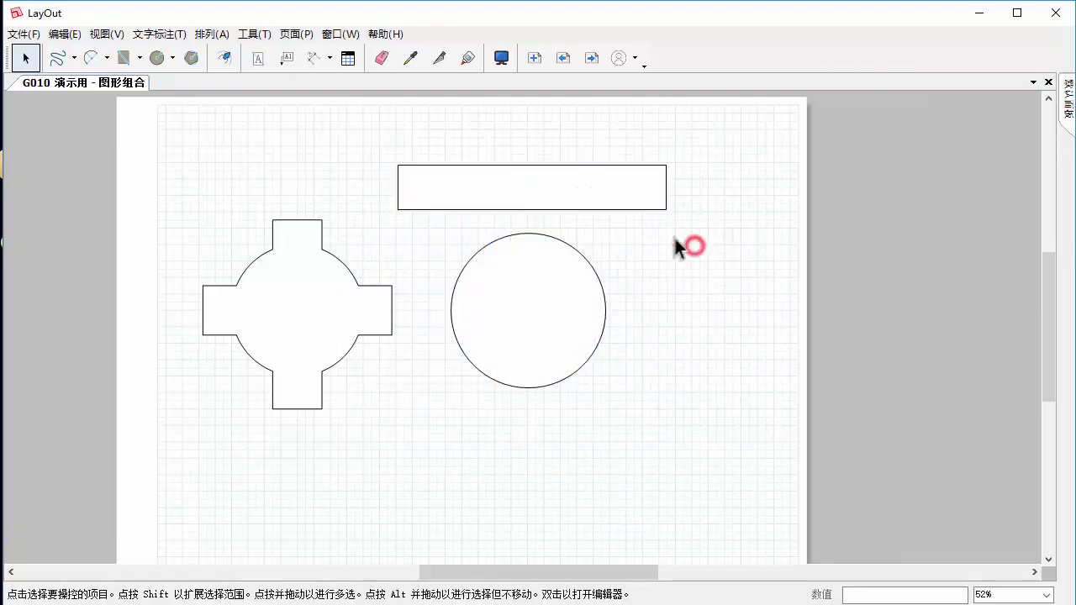
pyautogui.moveTo(589, 185)
pyautogui.keyDown('ctrl'); pyautogui.mouseDown()
pyautogui.moveTo(739, 358)
pyautogui.moveTo(720, 308)
pyautogui.moveTo(656, 365)
pyautogui.mouseUp(); pyautogui.keyUp('ctrl')
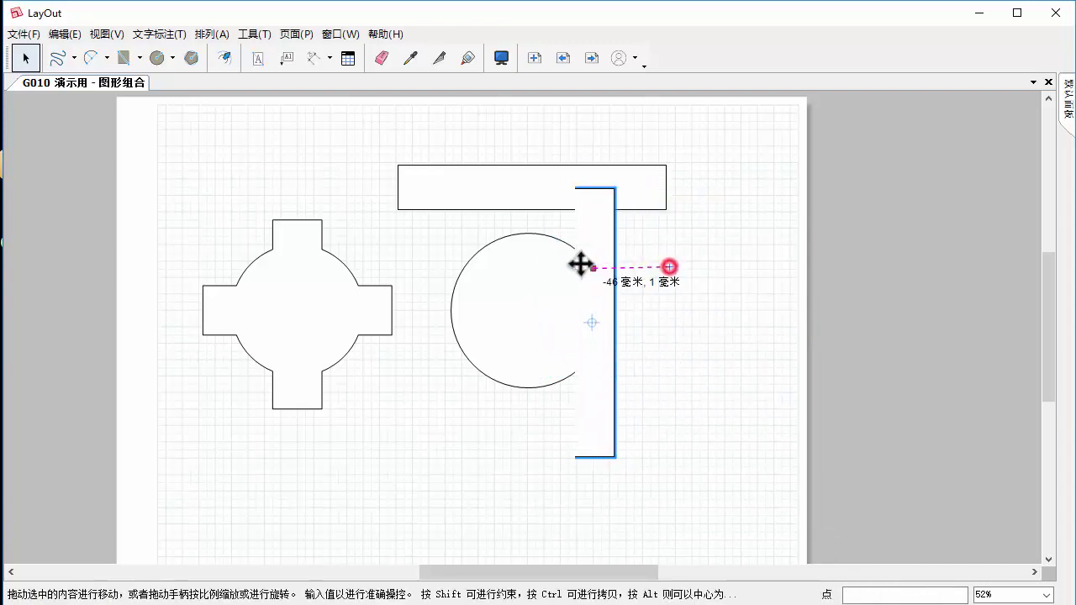
pyautogui.moveTo(666, 272); pyautogui.dragTo(528, 263)
pyautogui.moveTo(612, 174); pyautogui.dragTo(611, 290)
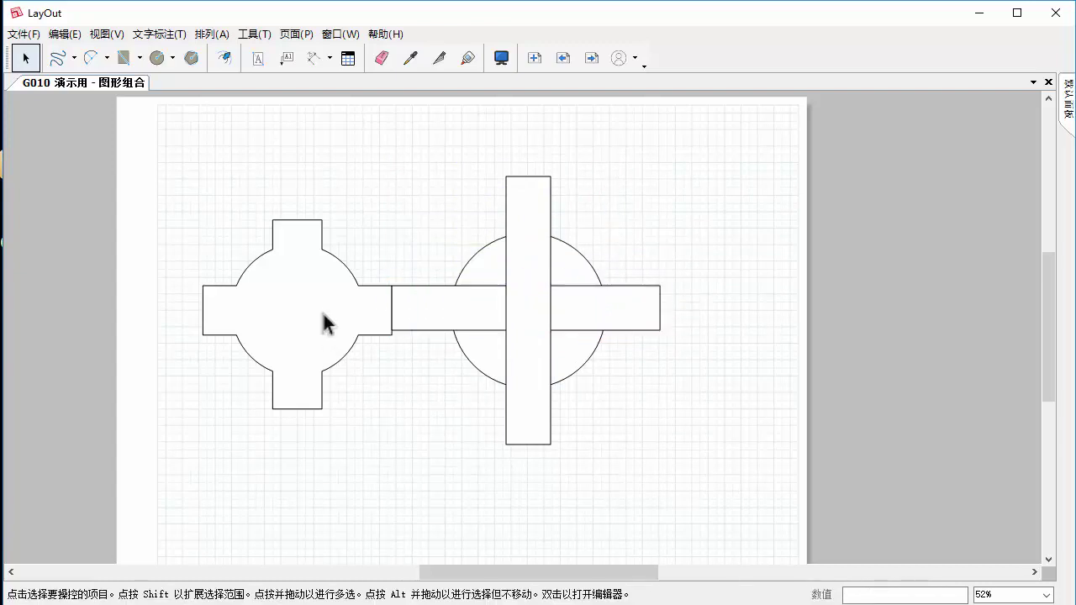
pyautogui.moveTo(295, 312); pyautogui.dragTo(231, 297)
# - Split the outlines at all seven points where the circle meets the bar edges
pyautogui.scroll(1, 648, 277)
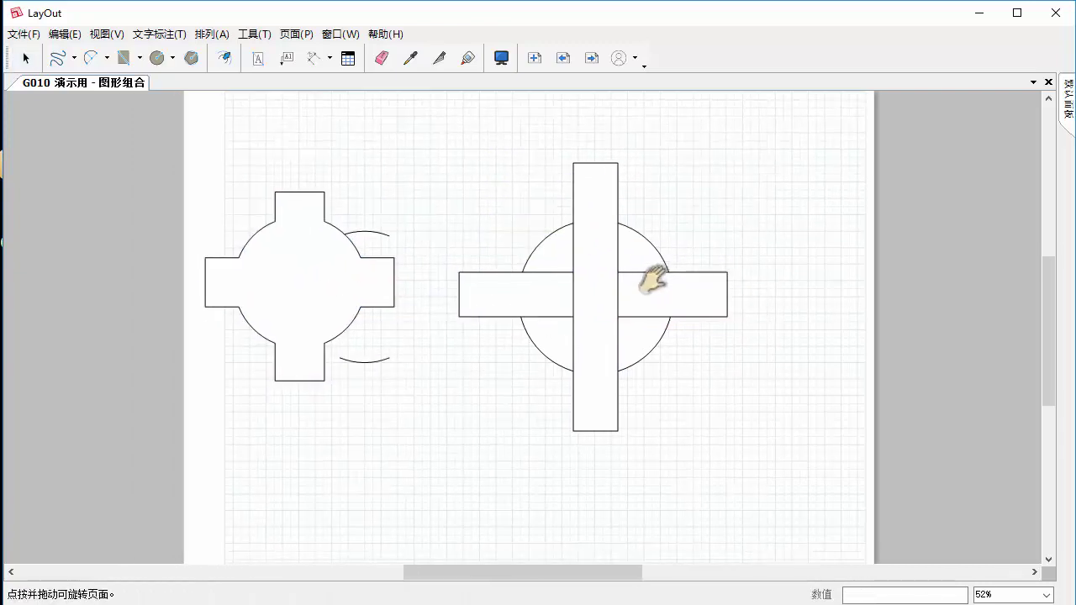
pyautogui.scroll(1, 667, 260)
pyautogui.click(441, 60)
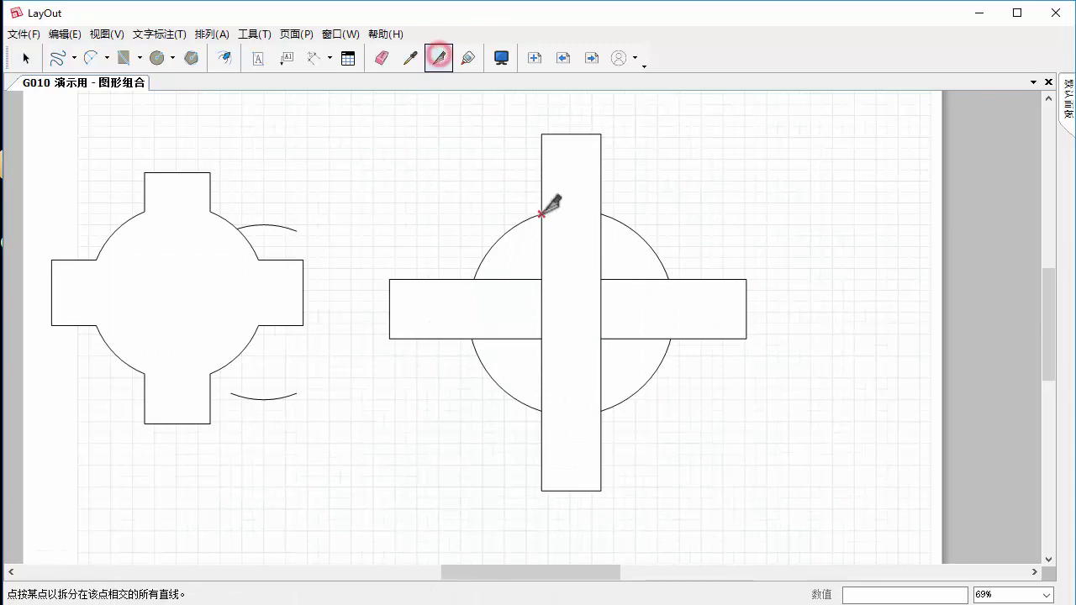
pyautogui.click(474, 279)
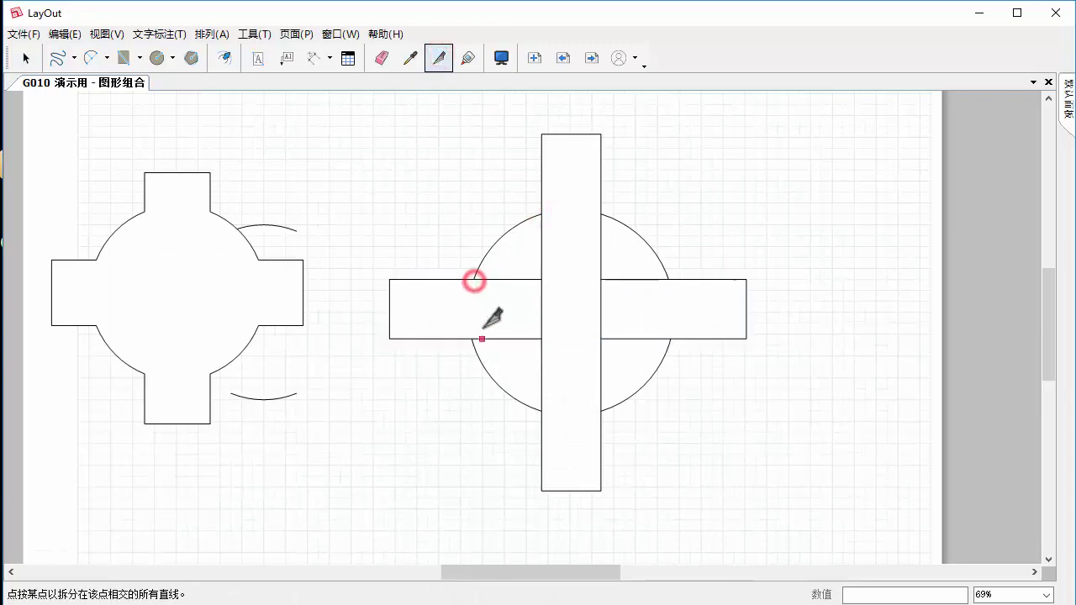
pyautogui.click(473, 339)
pyautogui.click(542, 412)
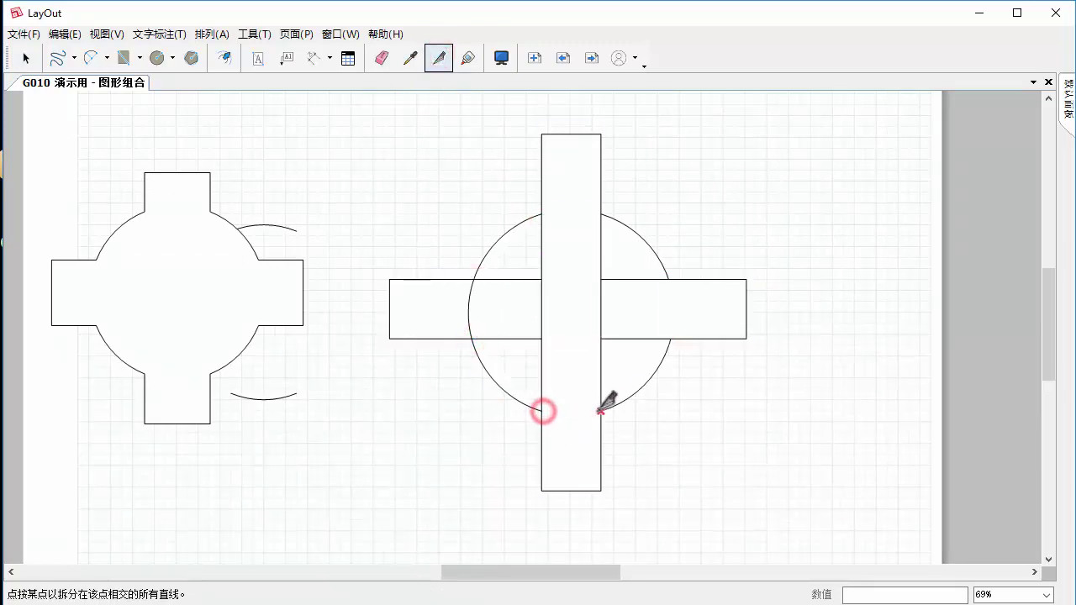
pyautogui.click(601, 411)
pyautogui.click(670, 339)
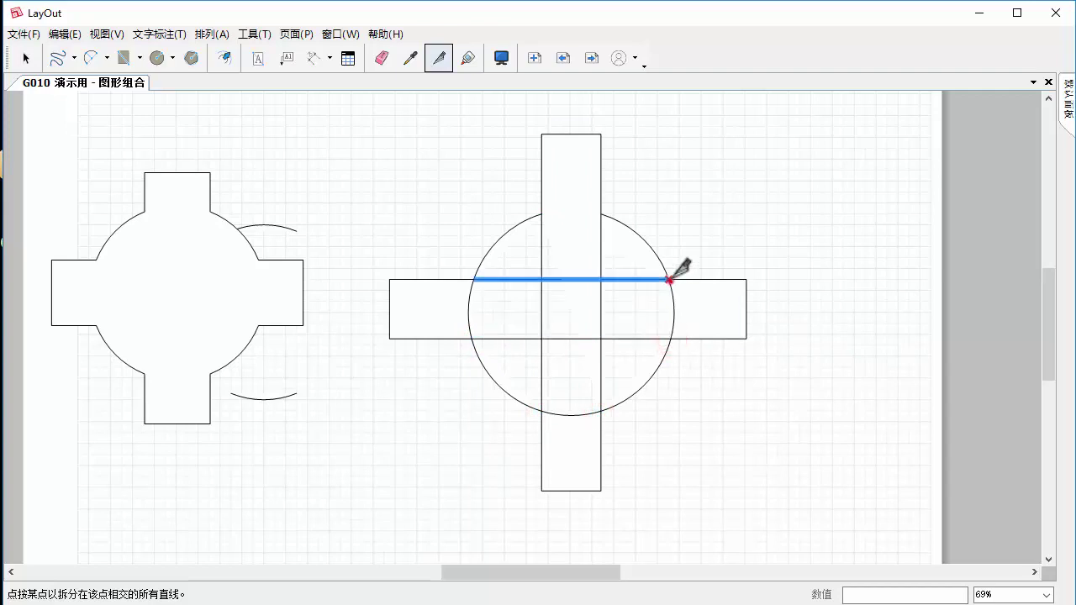
pyautogui.click(670, 279)
pyautogui.click(600, 214)
# - Delete the bar edges inside the circle and the arcs across the left, right and bottom arms
pyautogui.press('space')
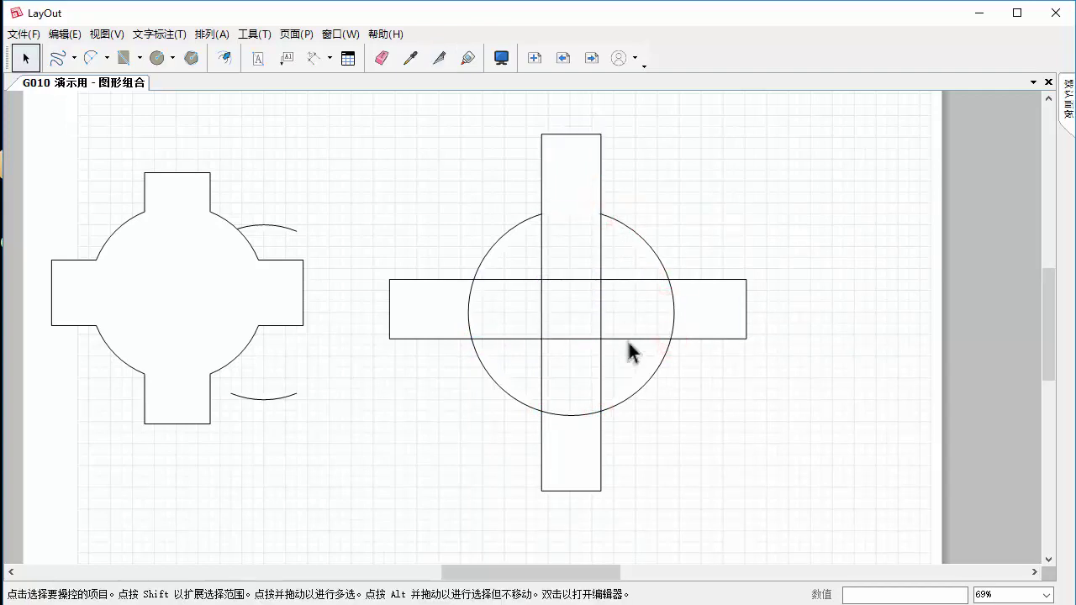
pyautogui.moveTo(628, 341); pyautogui.dragTo(568, 298)
pyautogui.press('Delete')
pyautogui.click(607, 318)
pyautogui.press('Delete')
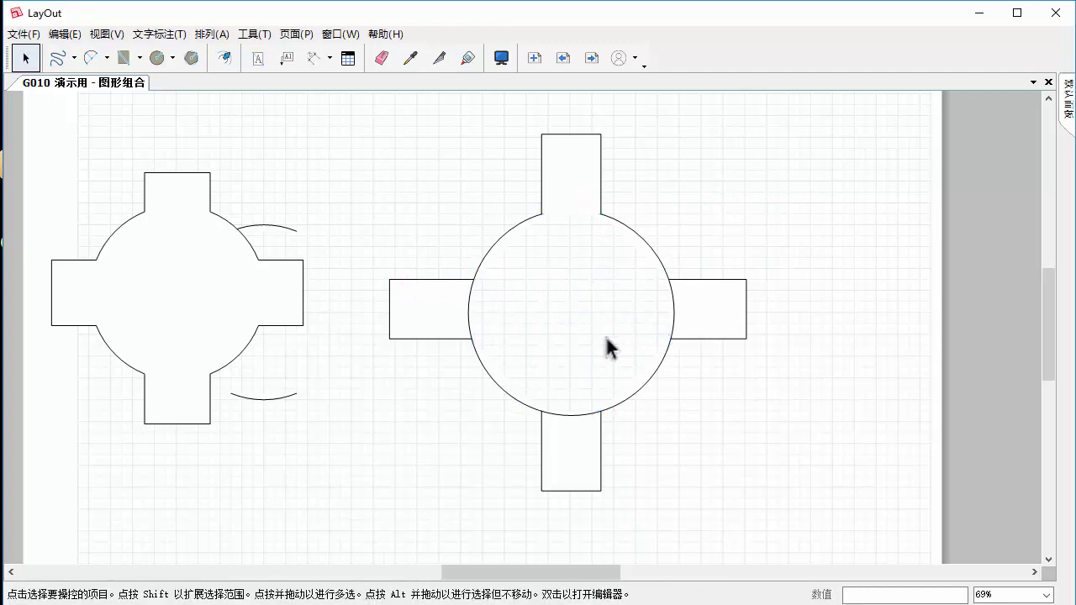
pyautogui.click(472, 311)
pyautogui.press('Delete')
pyautogui.click(672, 309)
pyautogui.press('Delete')
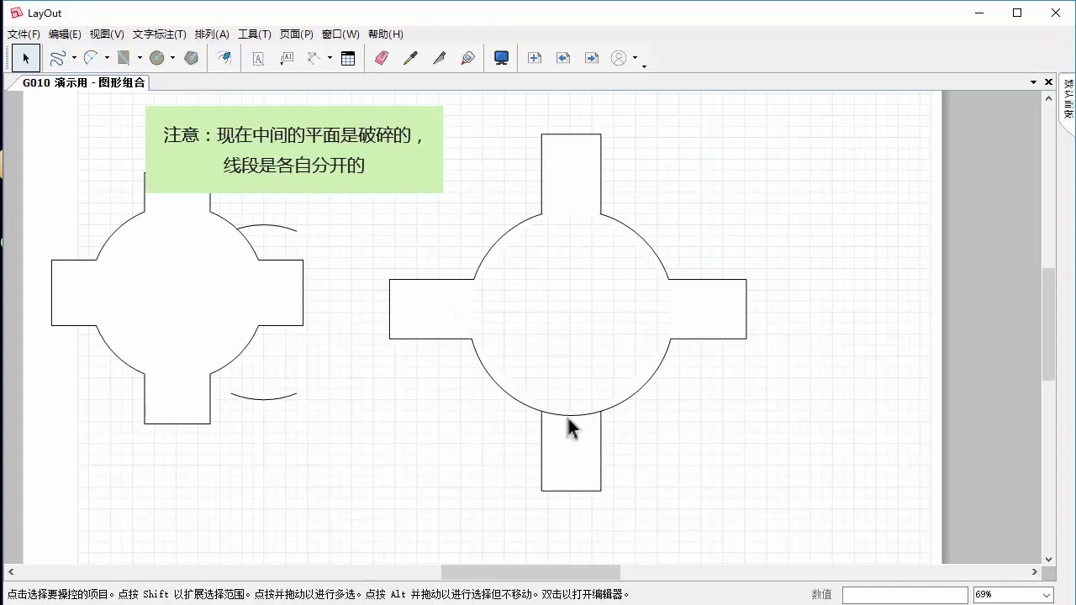
pyautogui.click(567, 414)
pyautogui.press('Delete')
# - Join the four arcs and four arm outlines of the right-hand cross into one closed path
pyautogui.click(467, 57)
pyautogui.click(541, 212)
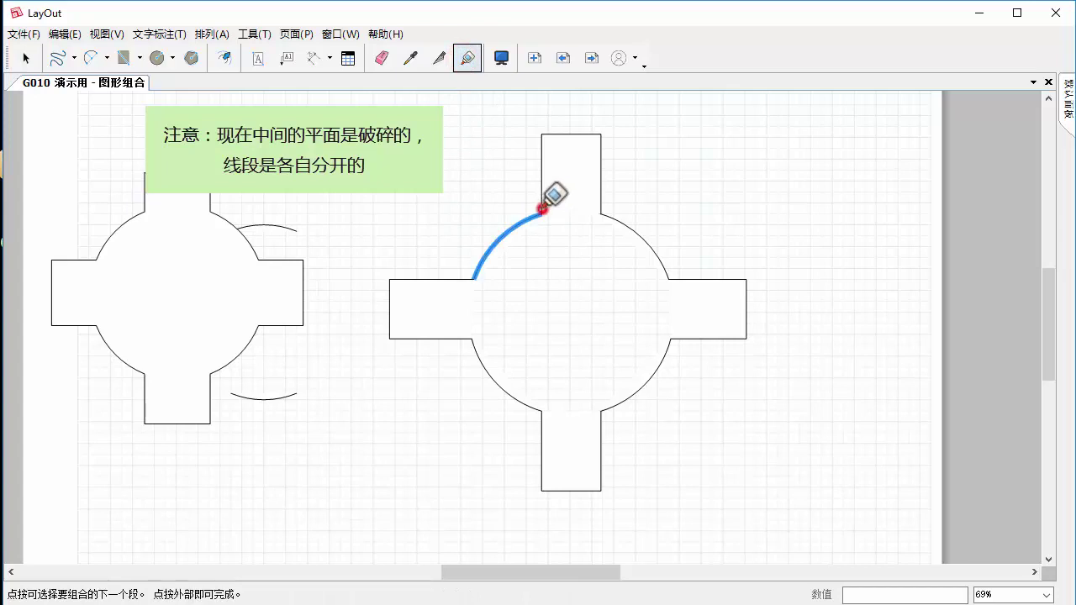
pyautogui.click(540, 188)
pyautogui.click(620, 221)
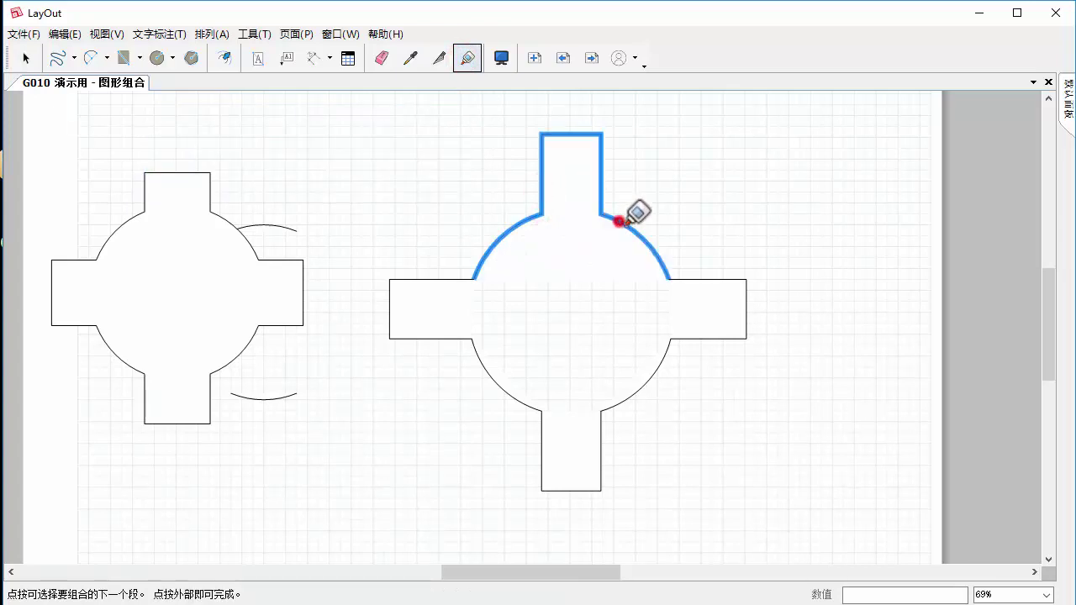
pyautogui.click(718, 280)
pyautogui.click(667, 351)
pyautogui.click(602, 436)
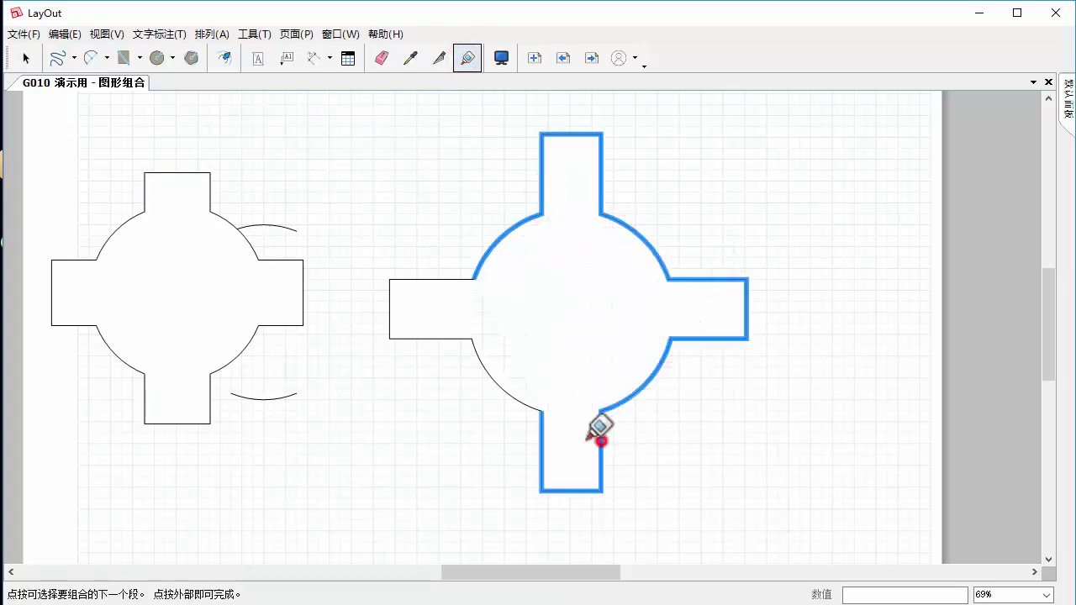
pyautogui.click(520, 397)
pyautogui.click(440, 340)
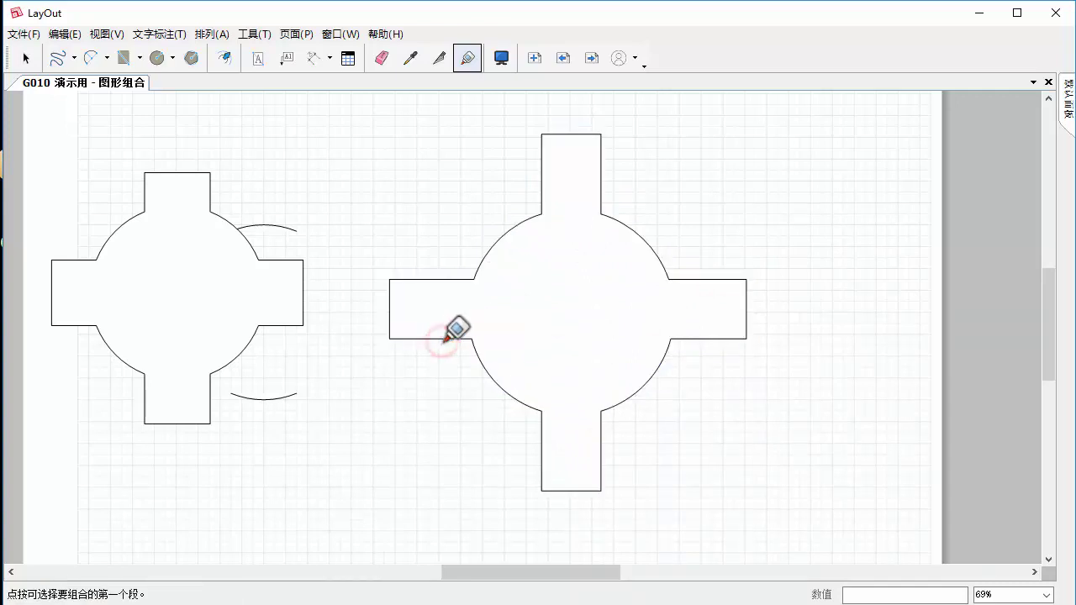
pyautogui.press('space')
# - Select the joined cross and nudge it slightly up and to the right
pyautogui.click(554, 321)
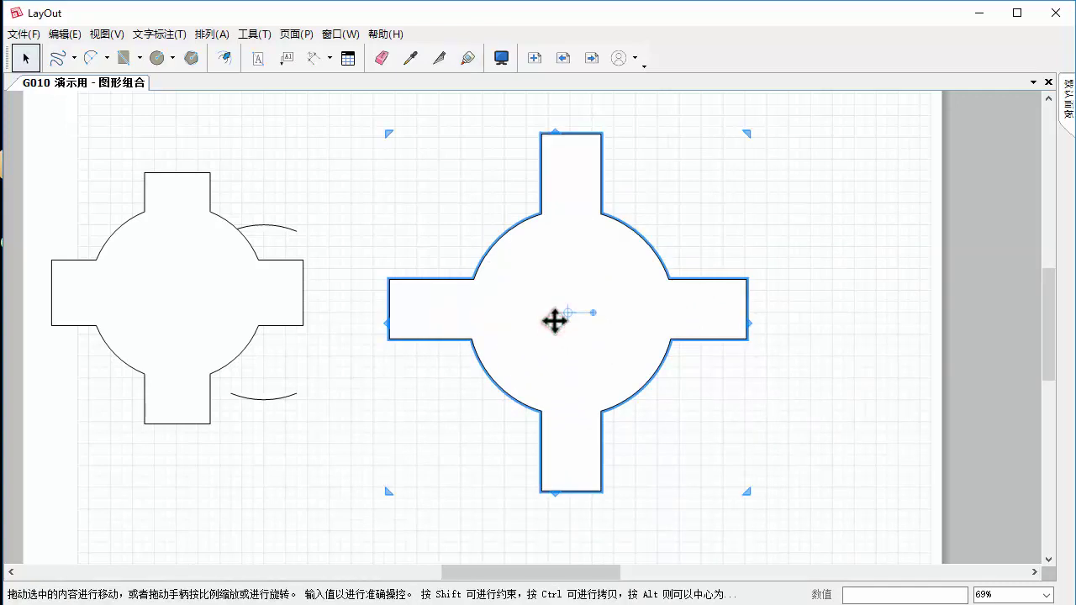
pyautogui.scroll(-1, 554, 324)
pyautogui.scroll(-1, 560, 334)
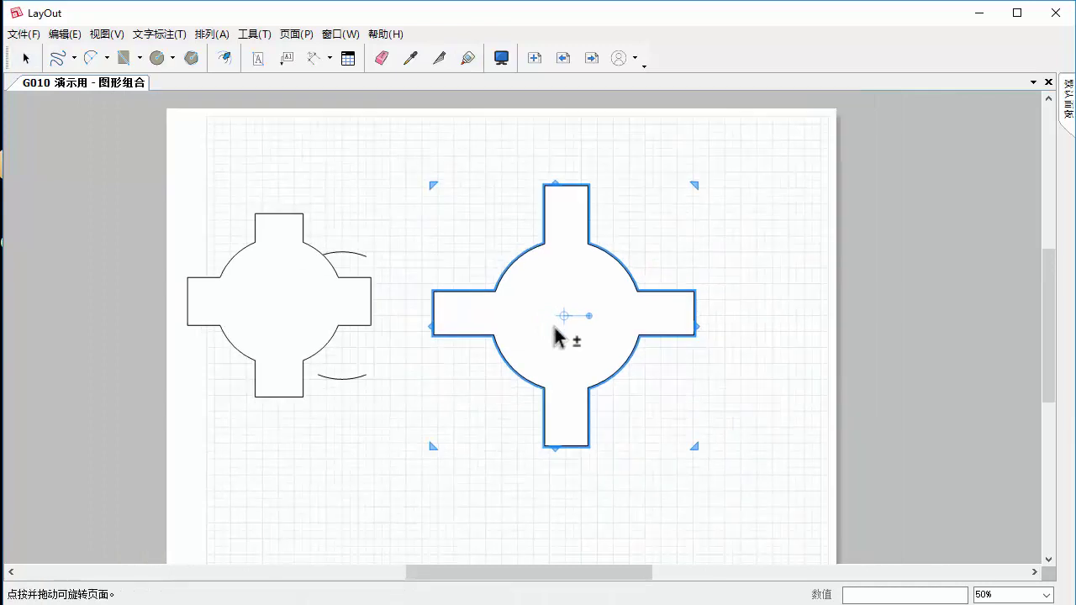
pyautogui.moveTo(562, 335); pyautogui.dragTo(536, 302, button='middle')
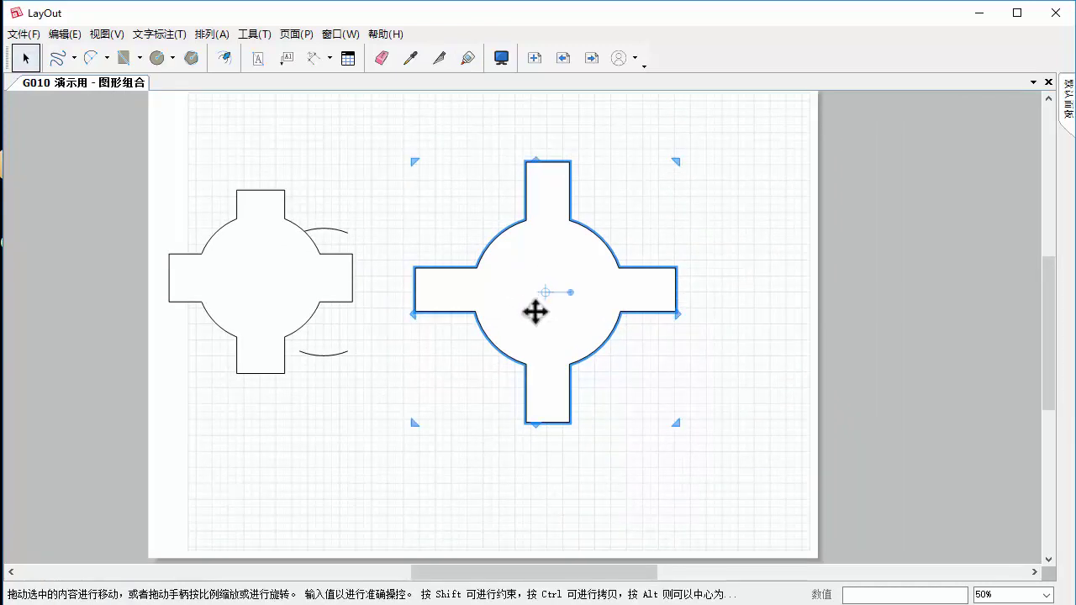
pyautogui.moveTo(567, 278); pyautogui.dragTo(584, 257)
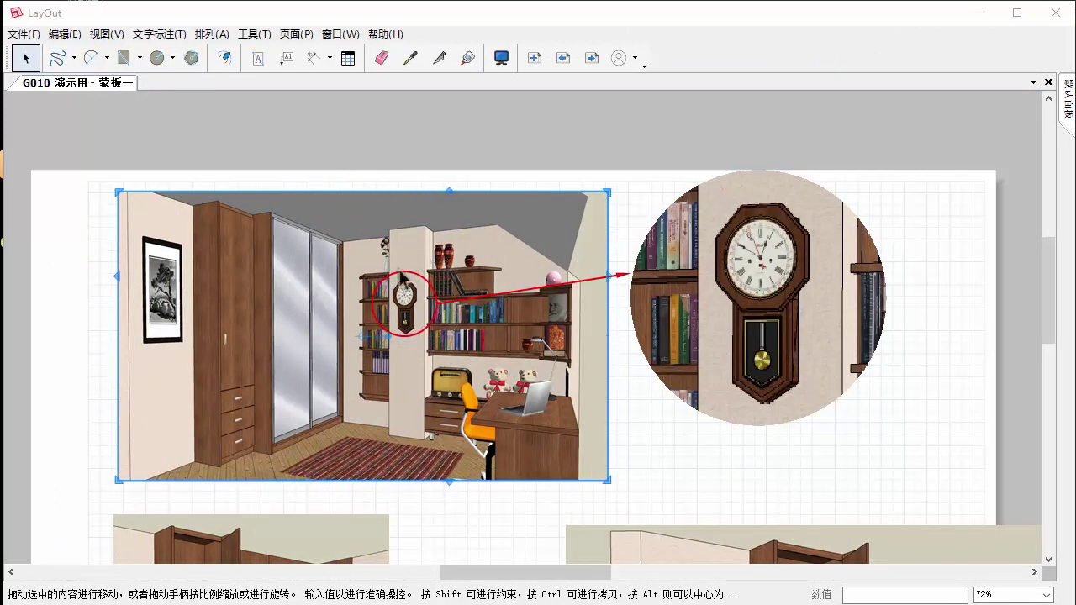
# - Delete the round clock close-up image, then the red arrow, then the red circle around the clock
pyautogui.click(653, 449)
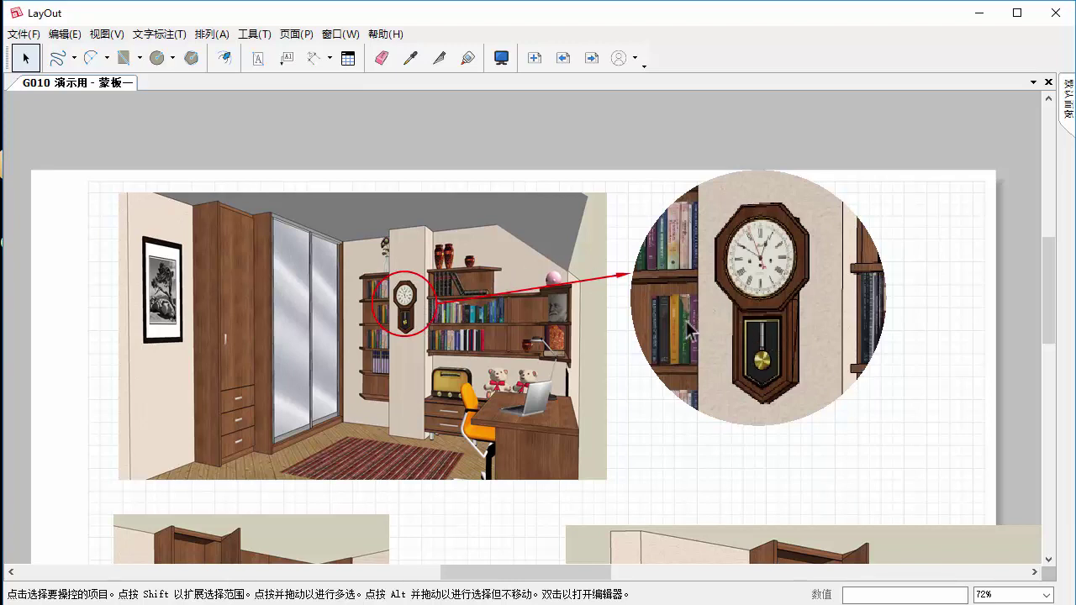
pyautogui.click(713, 312)
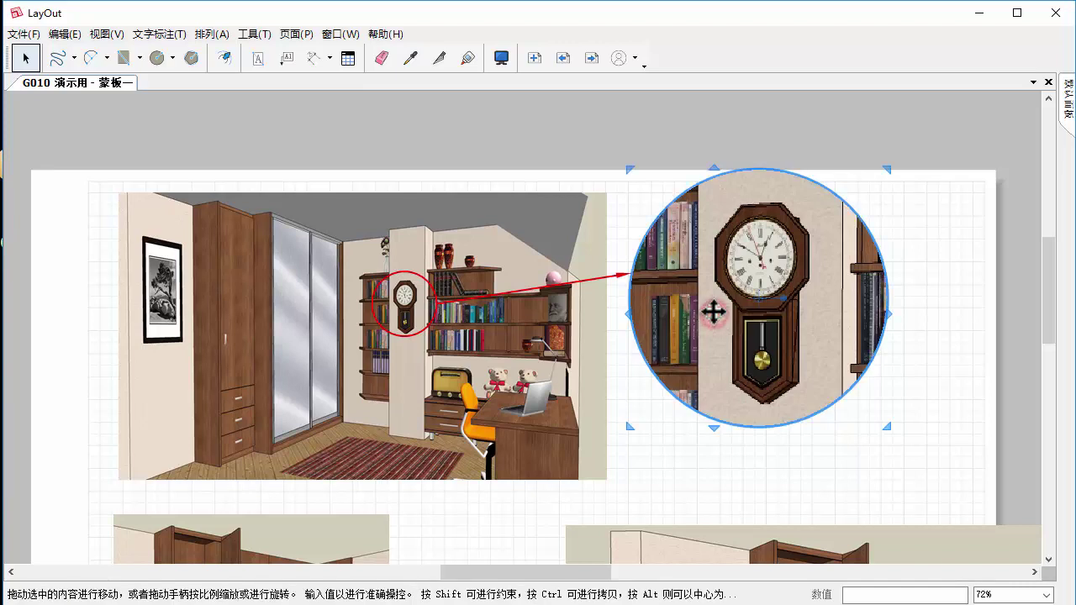
pyautogui.press('Delete')
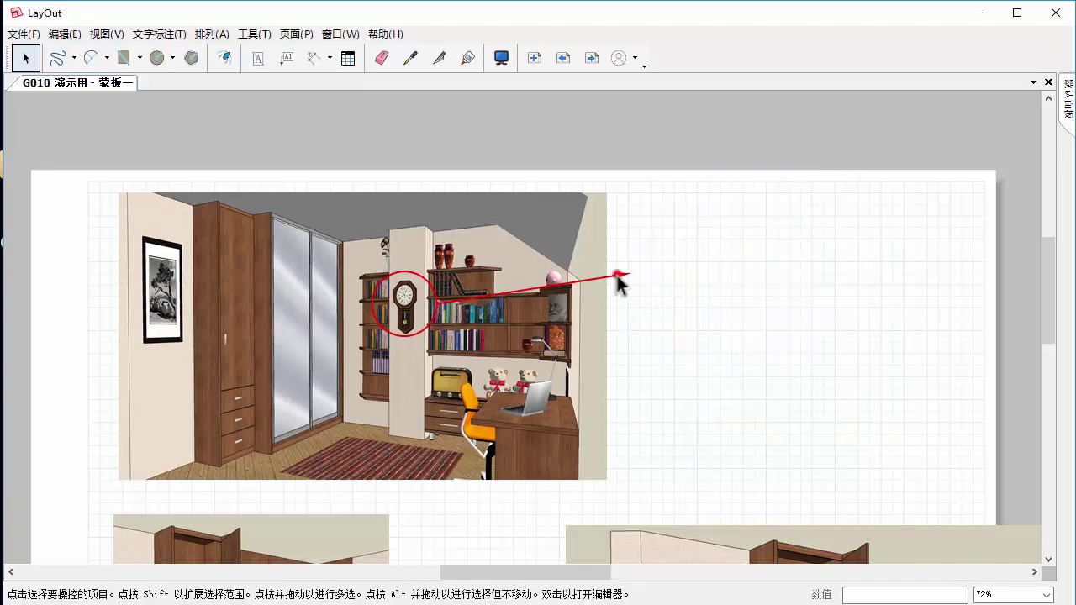
pyautogui.click(618, 276)
pyautogui.press('Delete')
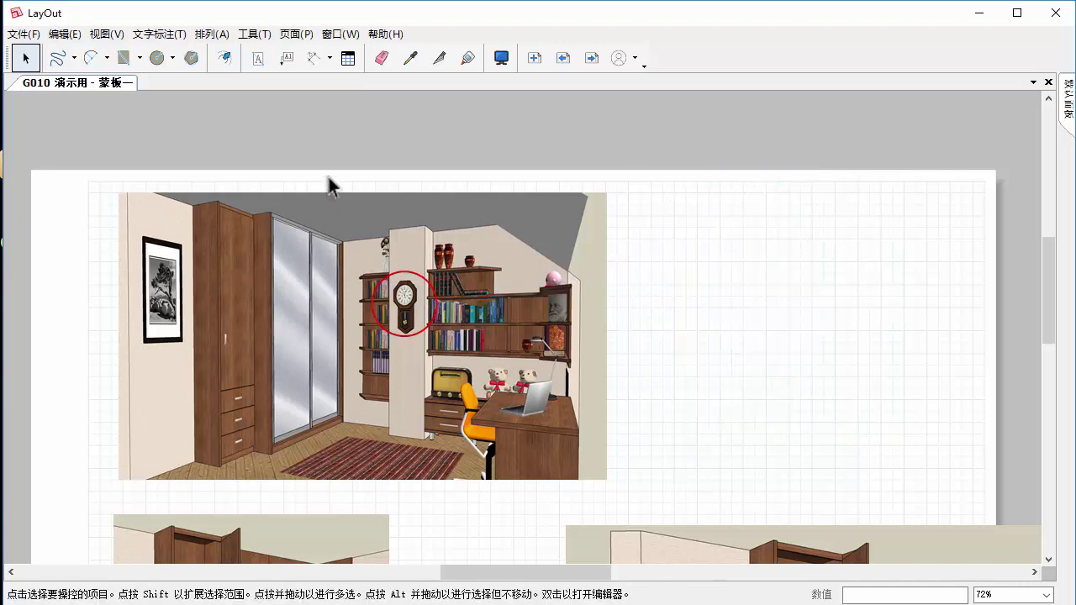
pyautogui.moveTo(332, 173); pyautogui.dragTo(496, 395)
pyautogui.press('Delete')
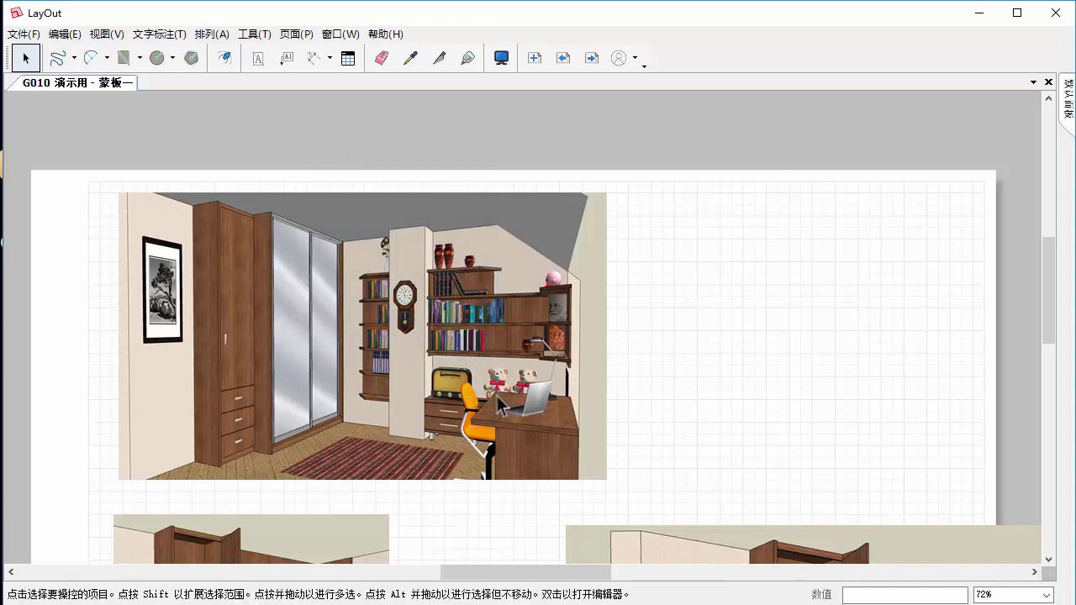
# - Draw a circle centred on the clock that encloses it in the study render
pyautogui.click(156, 57)
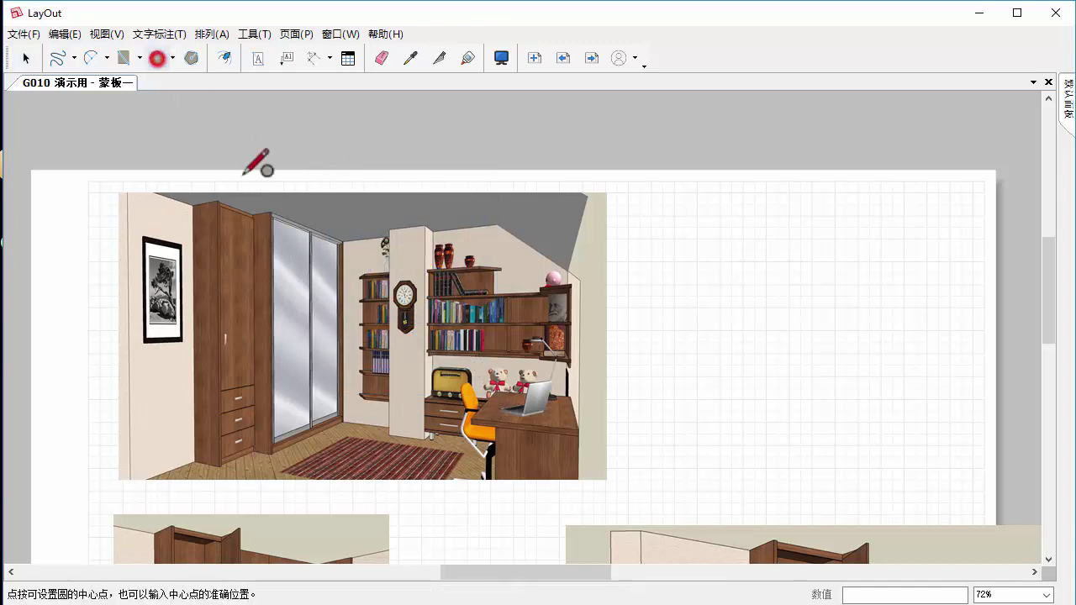
pyautogui.click(409, 305)
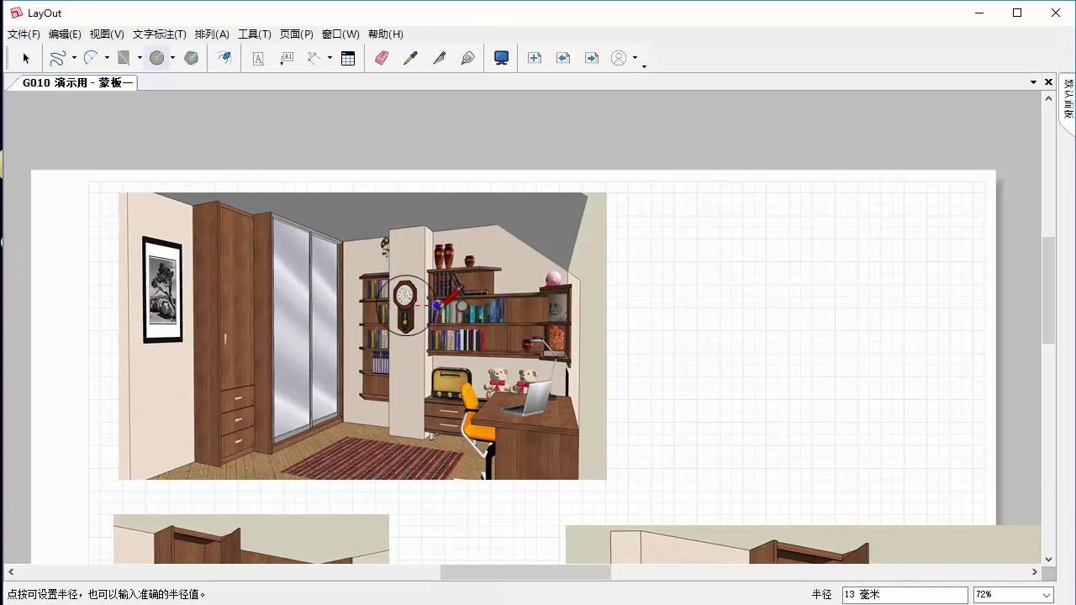
pyautogui.click(436, 305)
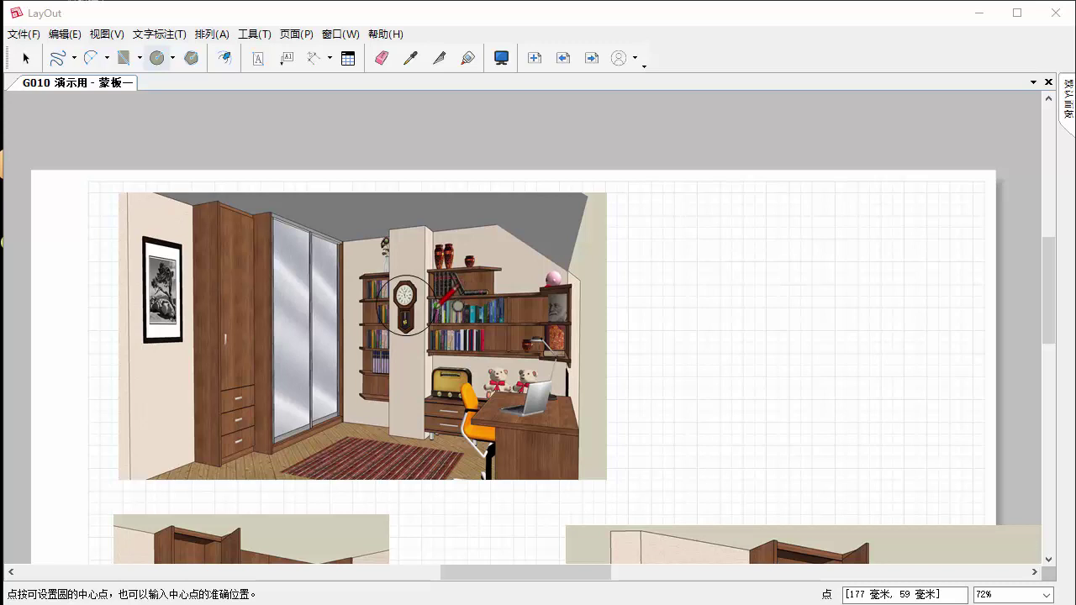
pyautogui.press('space')
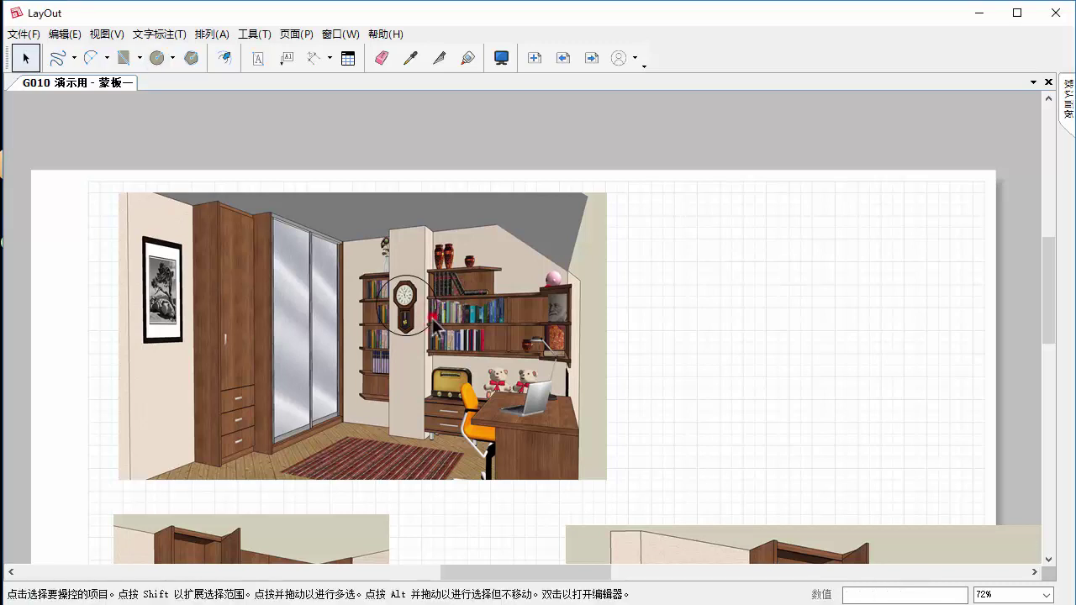
# - Select the circle and the room render and apply Edit > Create Clipping Mask
pyautogui.click(435, 309)
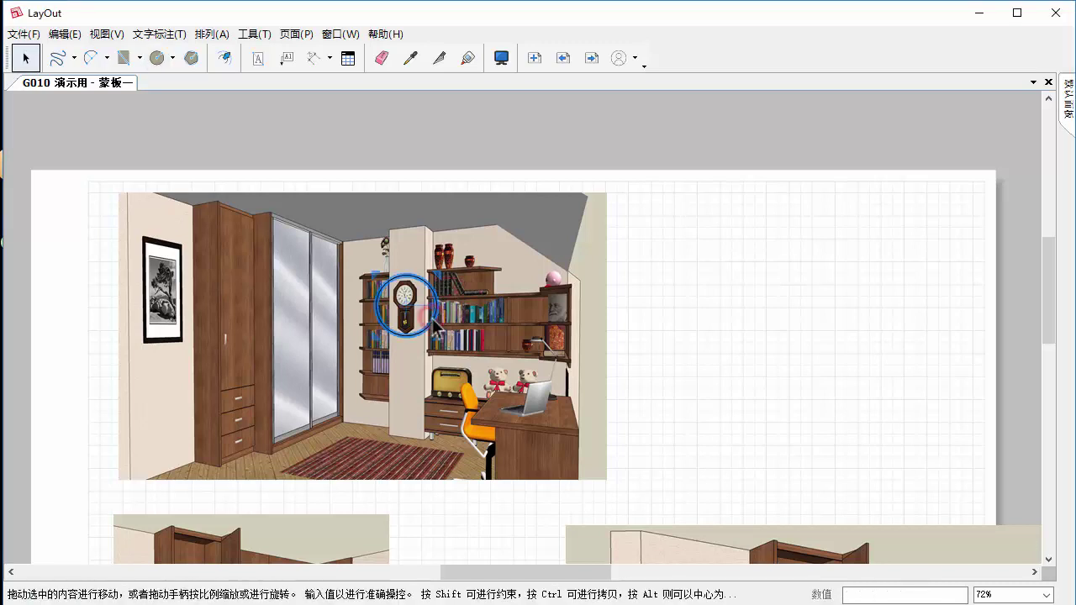
pyautogui.click(569, 294)
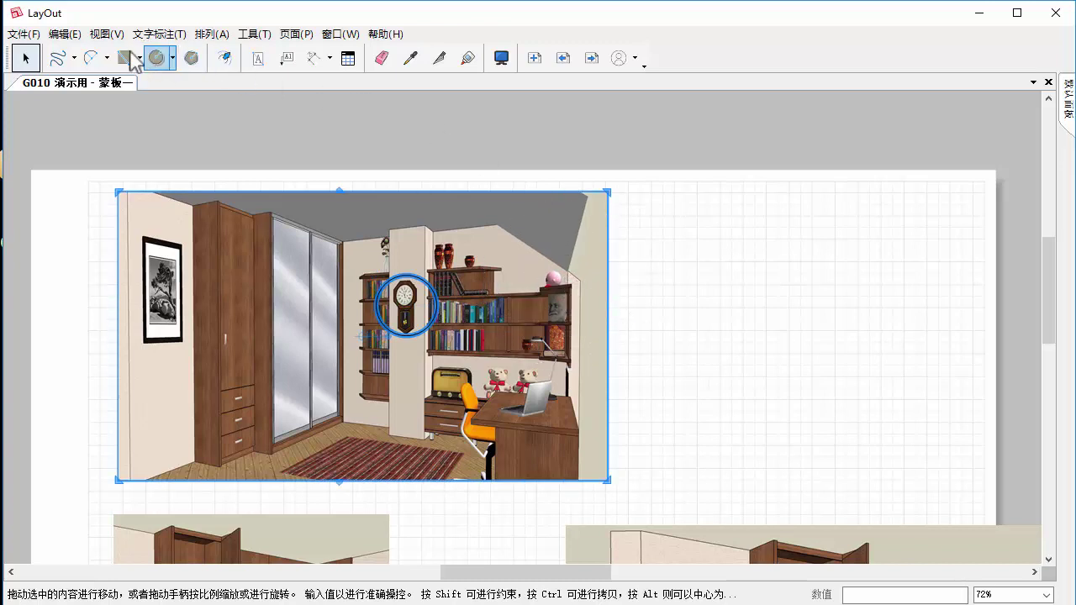
pyautogui.click(64, 34)
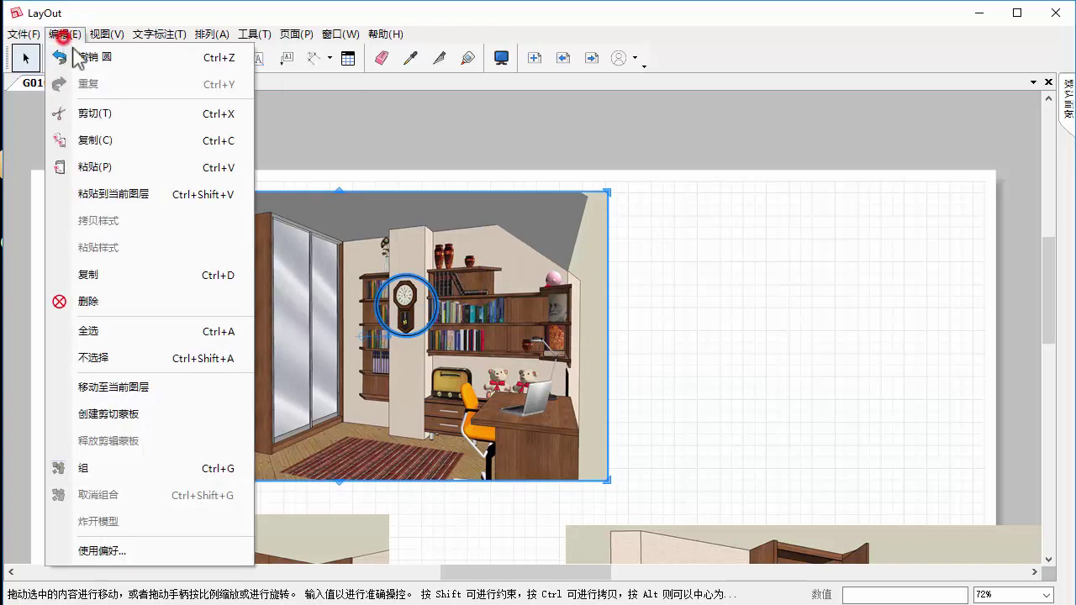
pyautogui.click(139, 418)
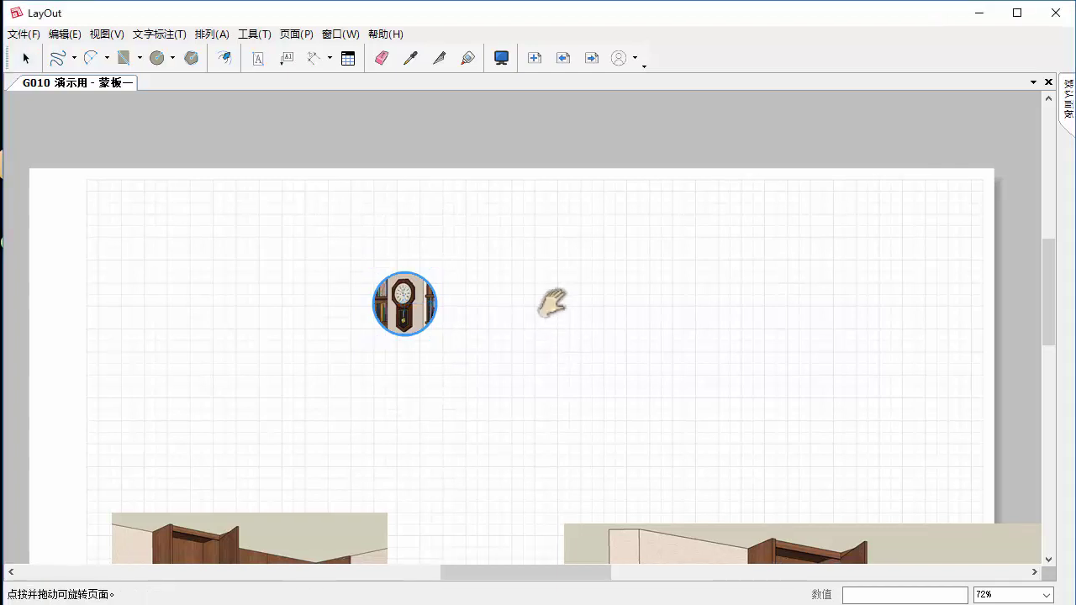
# - Redo the round clock crop via right-click, then move it upper right and enlarge it about 2.78 times
pyautogui.moveTo(553, 300); pyautogui.dragTo(541, 241, button='middle')
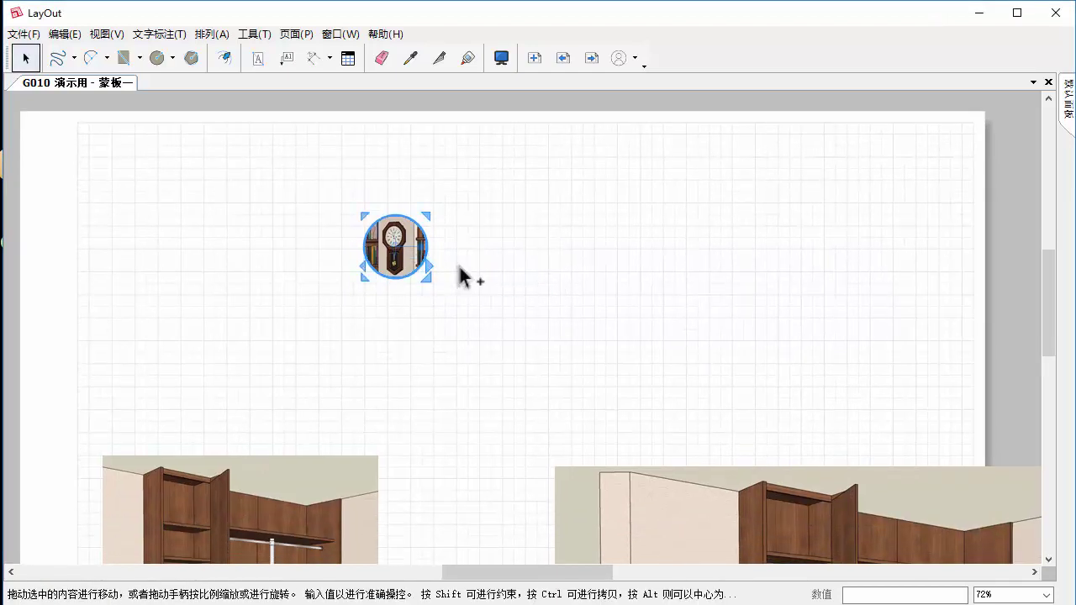
pyautogui.hotkey('ctrl', 'z')
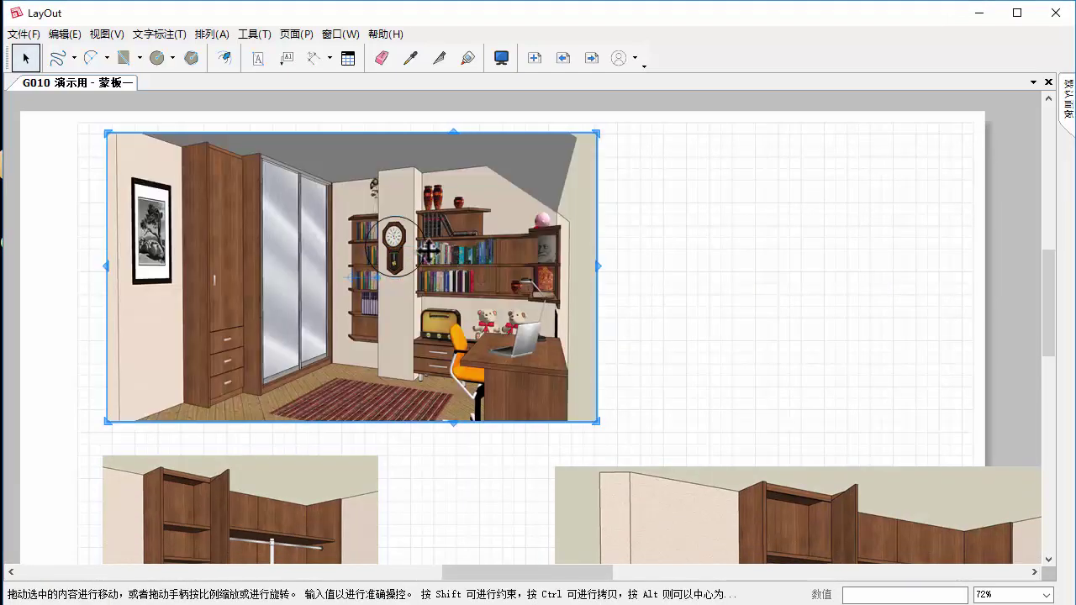
pyautogui.moveTo(87, 113); pyautogui.dragTo(644, 454)
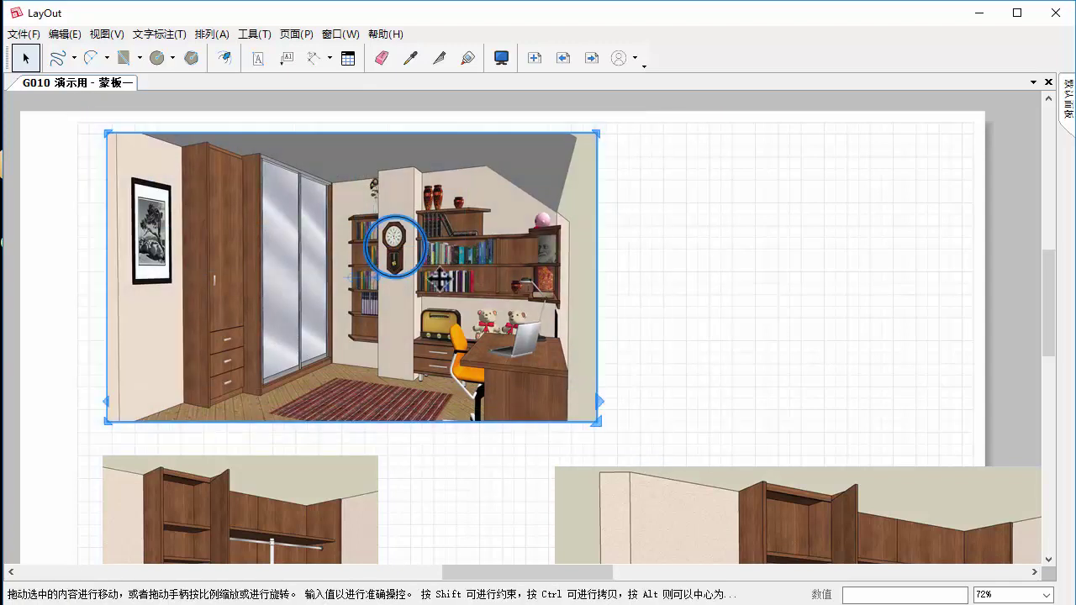
pyautogui.rightClick(397, 165)
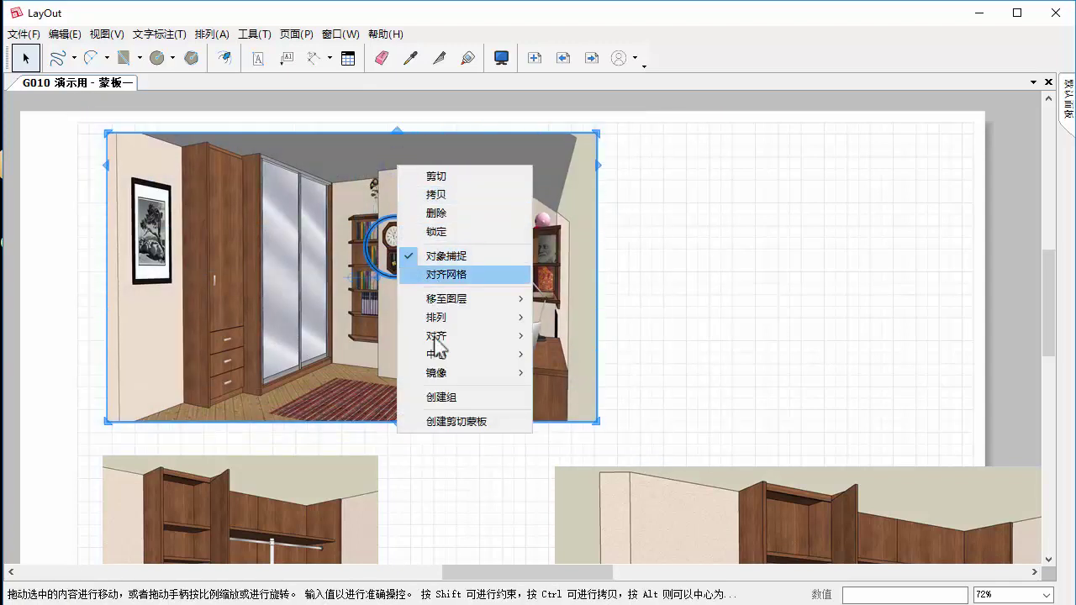
pyautogui.click(489, 422)
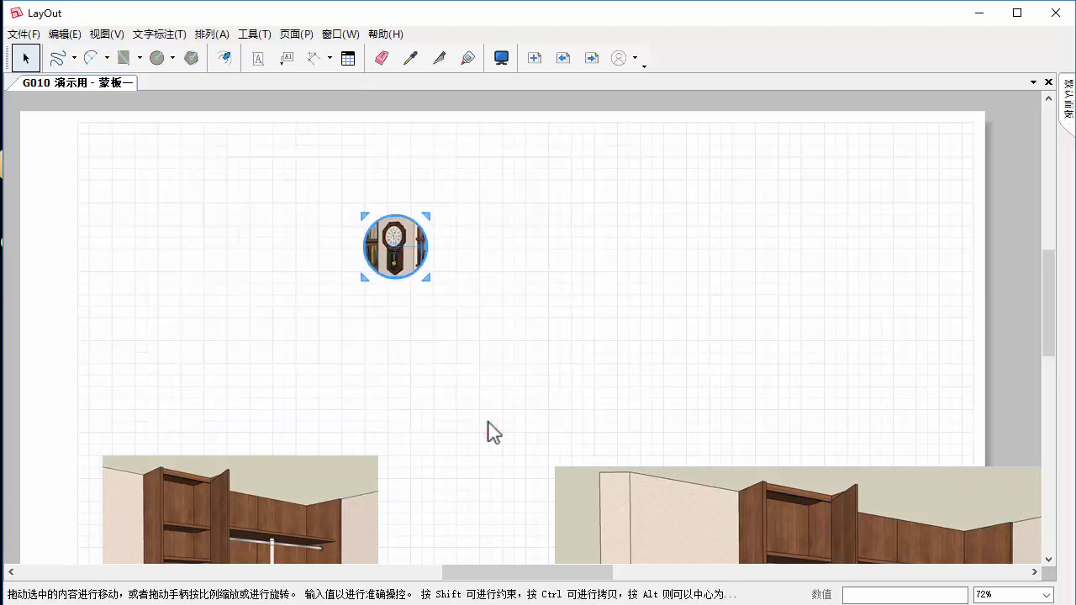
pyautogui.moveTo(415, 235)
pyautogui.mouseDown()
pyautogui.moveTo(828, 163)
pyautogui.moveTo(835, 147)
pyautogui.mouseUp()
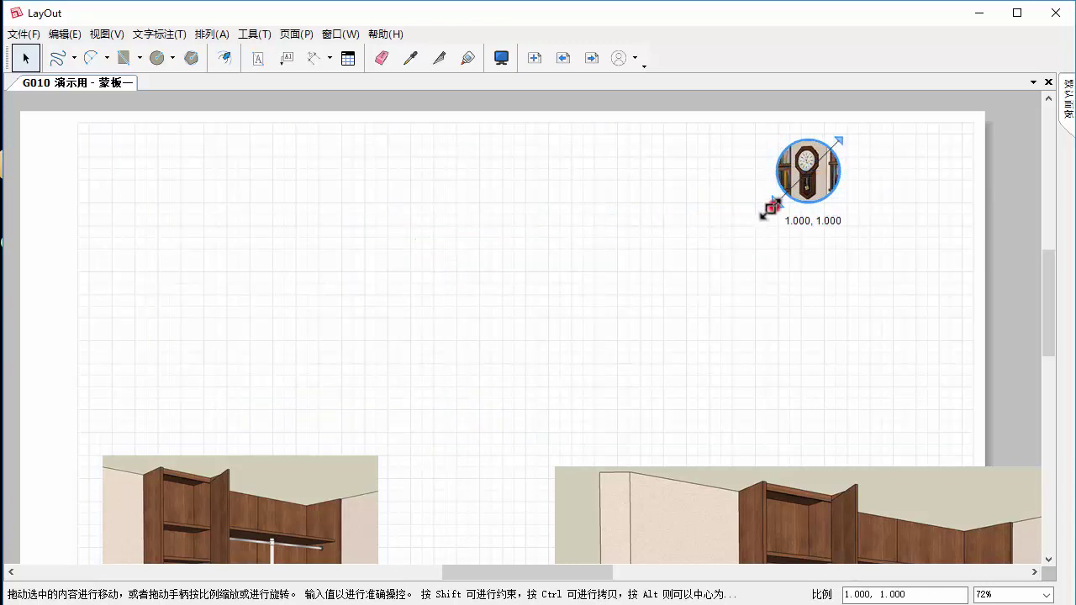
pyautogui.moveTo(767, 212); pyautogui.dragTo(667, 301)
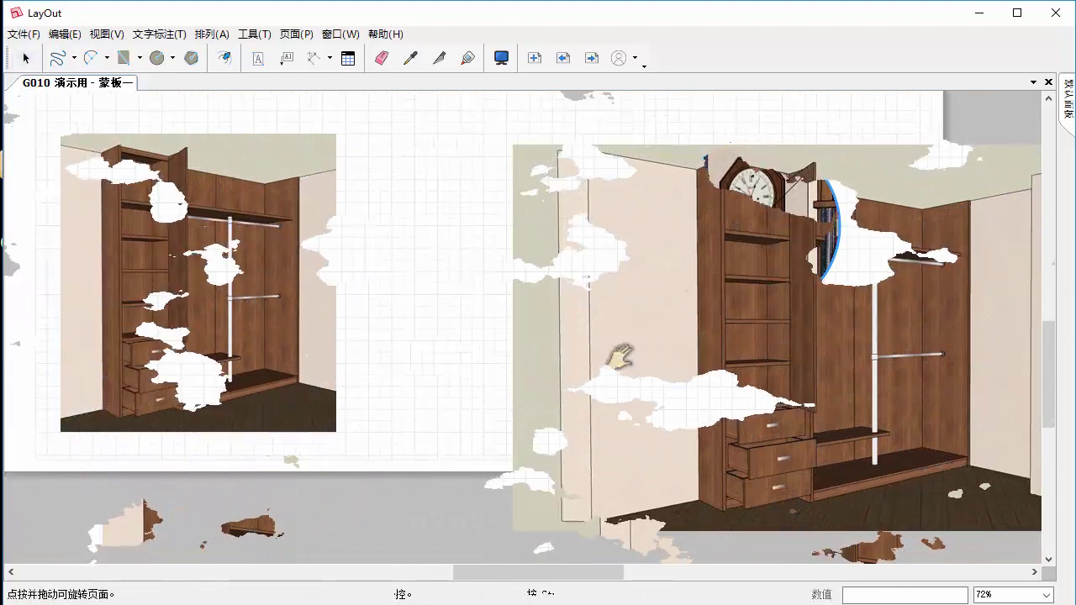
# - Draw a rectangle over the wardrobe, from above it down to the render's bottom edge
pyautogui.moveTo(620, 357)
pyautogui.mouseDown(button='middle')
pyautogui.moveTo(449, 355)
pyautogui.moveTo(457, 367)
pyautogui.moveTo(508, 361)
pyautogui.mouseUp(button='middle')
pyautogui.moveTo(520, 274); pyautogui.dragTo(733, 292, button='middle')
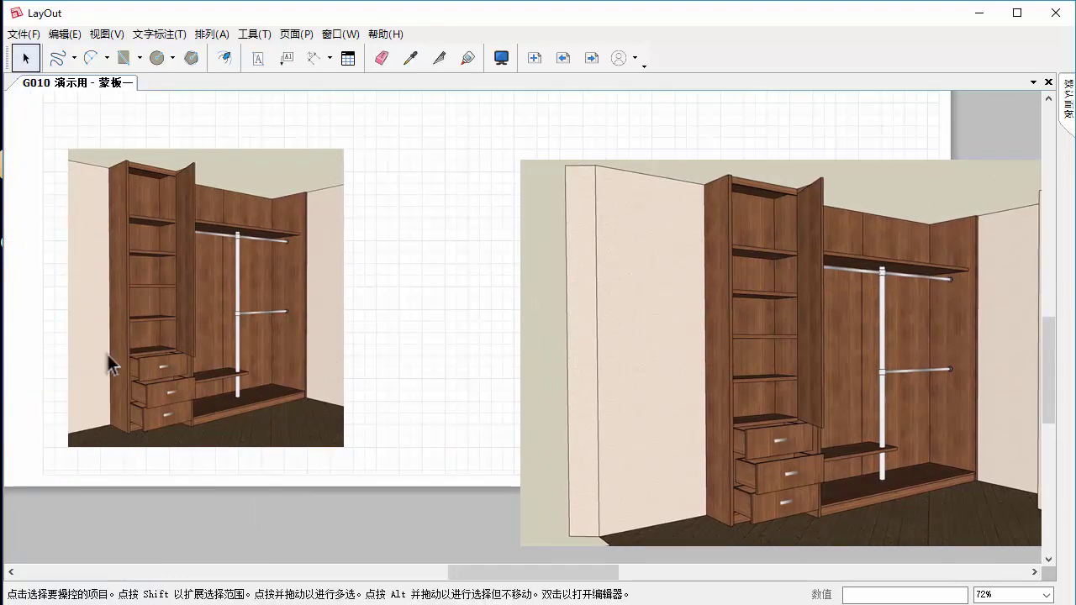
pyautogui.scroll(-2, 525, 280)
pyautogui.moveTo(445, 290)
pyautogui.mouseDown(button='middle')
pyautogui.moveTo(416, 293)
pyautogui.moveTo(449, 317)
pyautogui.mouseUp(button='middle')
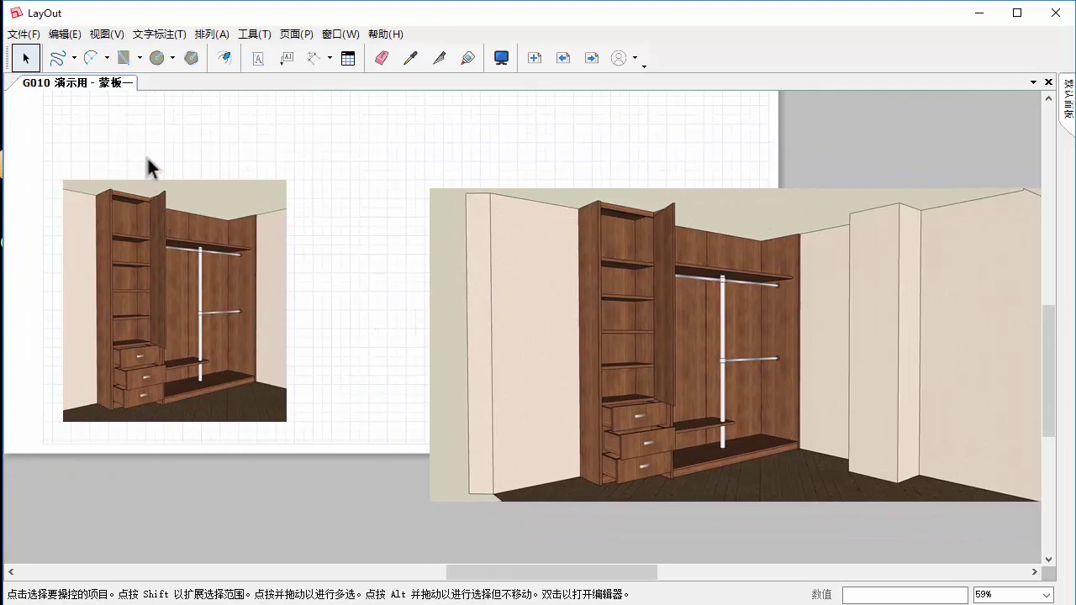
pyautogui.click(124, 57)
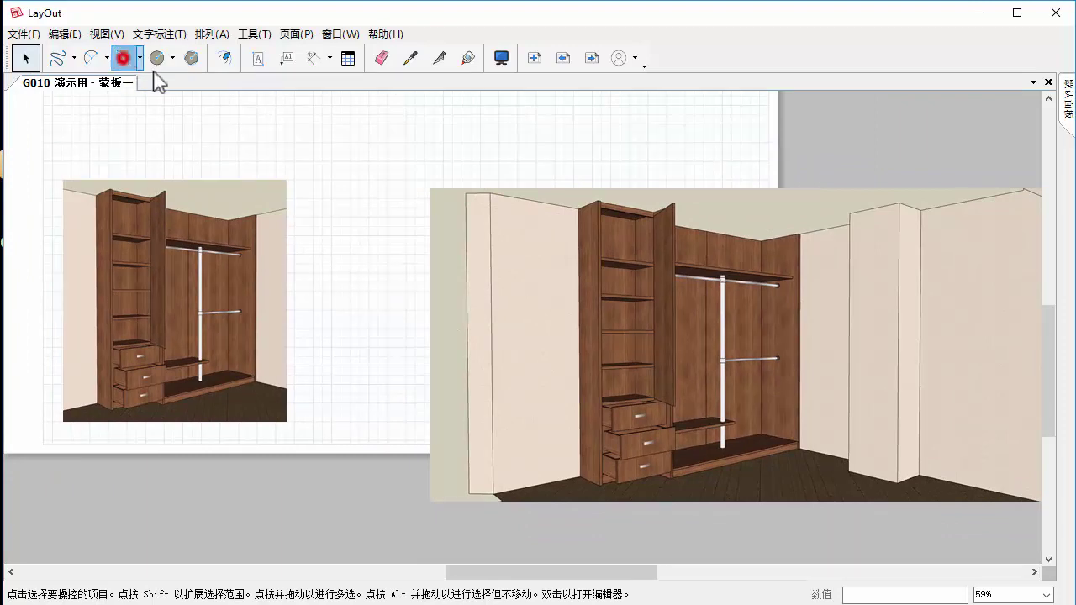
pyautogui.click(571, 189)
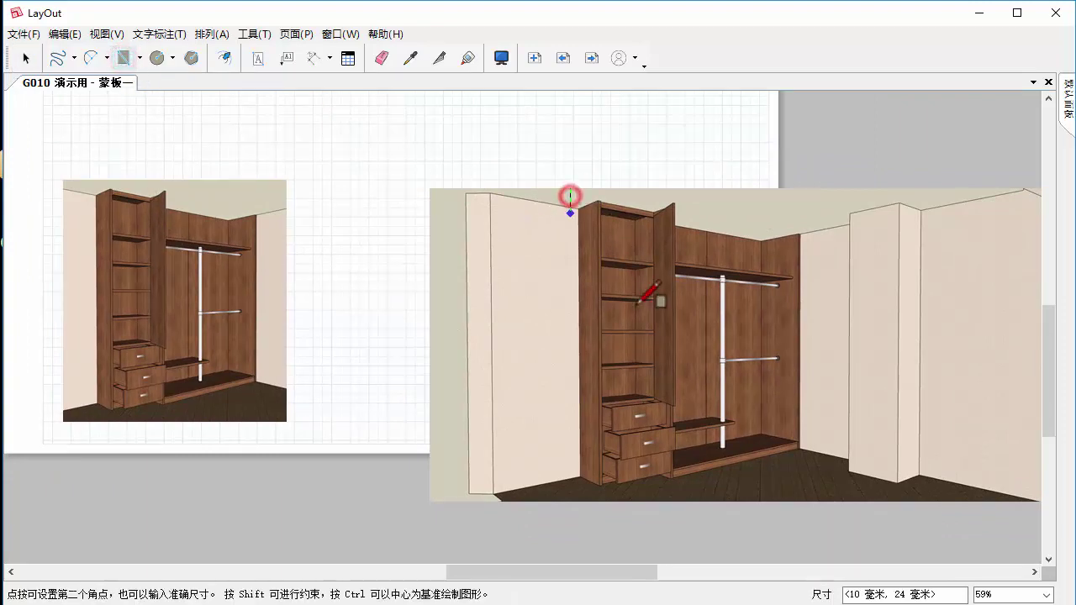
pyautogui.click(823, 501)
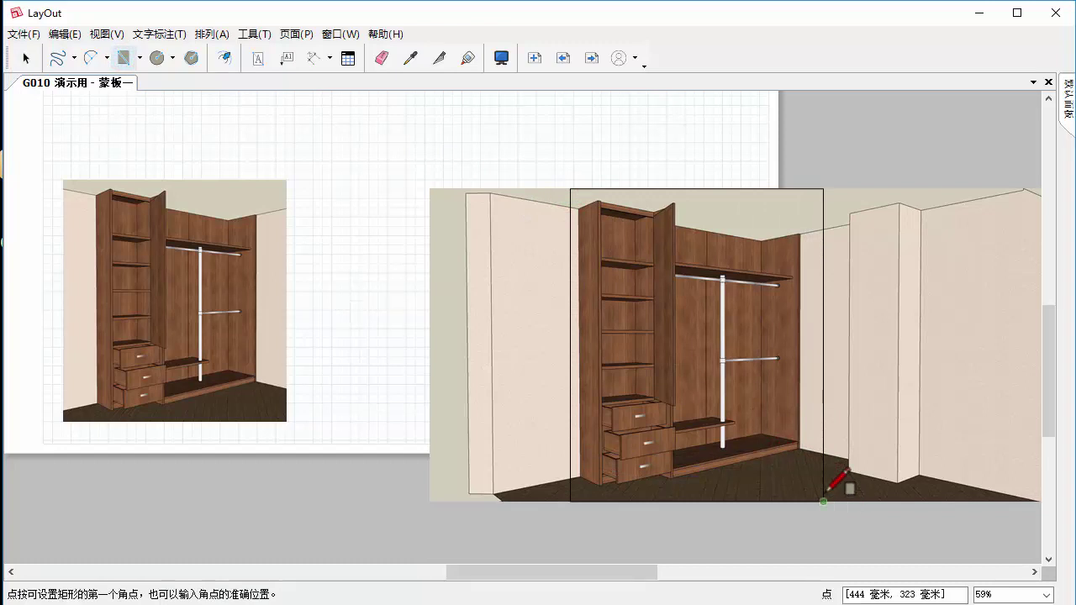
pyautogui.press('space')
# - Clip the wide room render to the rectangle with Create Clipping Mask
pyautogui.click(457, 219)
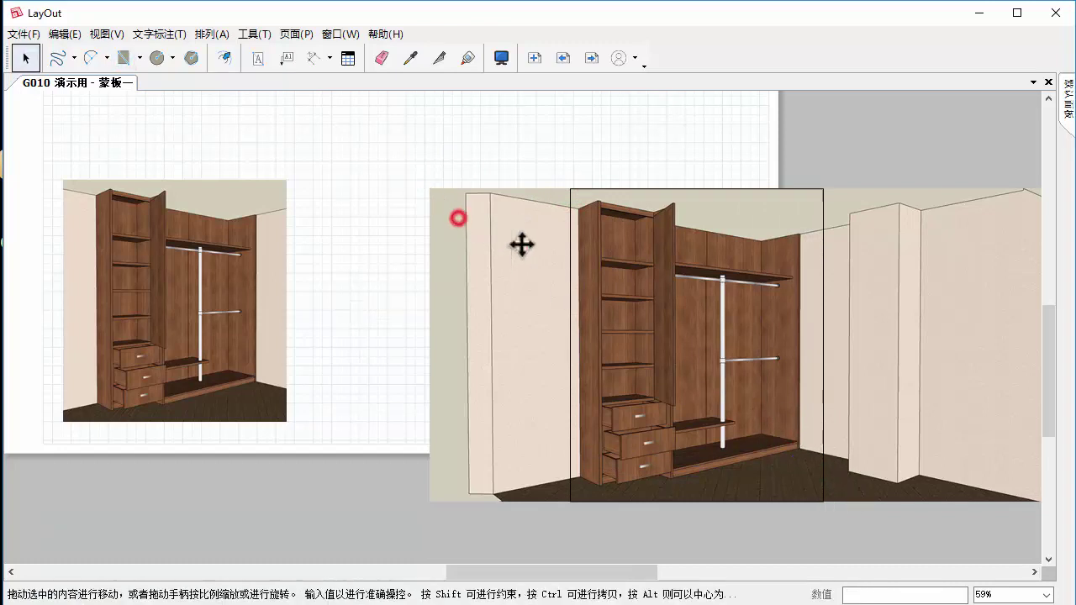
pyautogui.keyDown('shift'); pyautogui.click(571, 244); pyautogui.keyUp('shift')
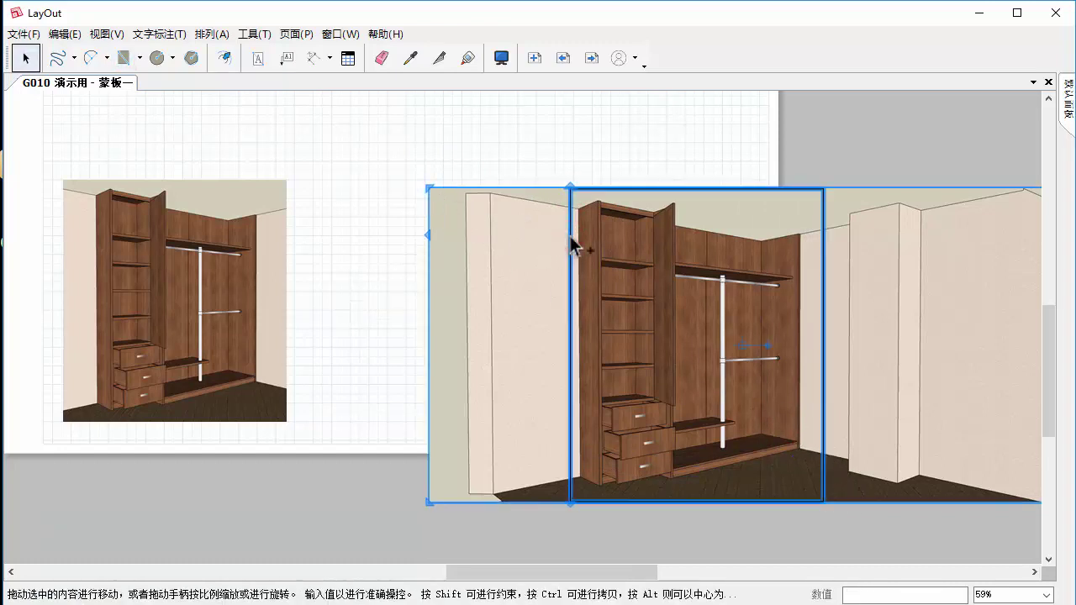
pyautogui.rightClick(534, 215)
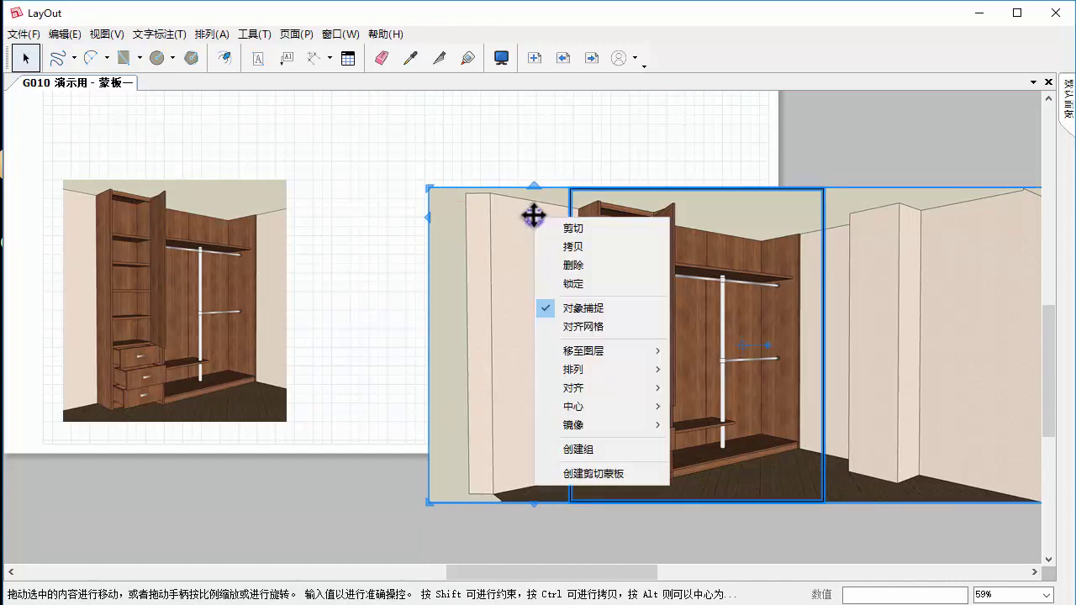
pyautogui.click(577, 474)
# - Move the cropped wardrobe image beside the first render and scale it down
pyautogui.moveTo(650, 295); pyautogui.dragTo(460, 219)
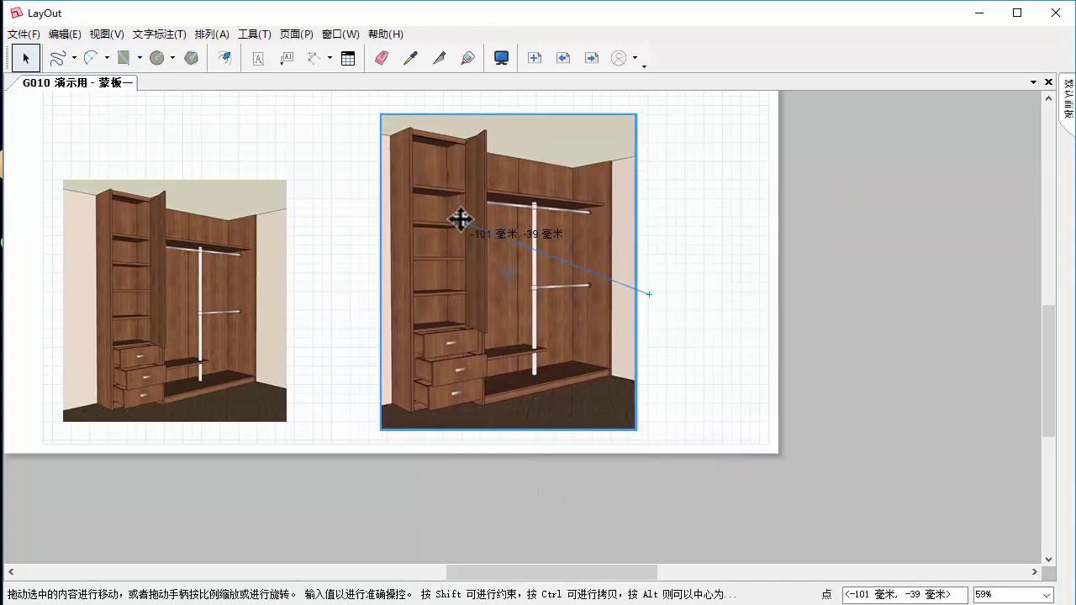
pyautogui.moveTo(379, 114); pyautogui.dragTo(472, 229)
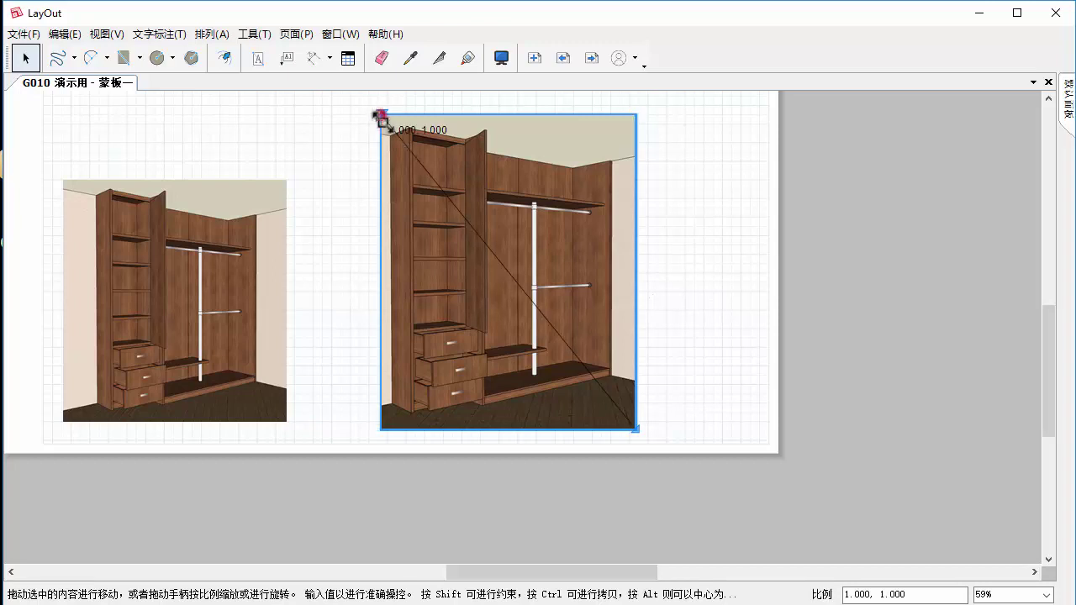
pyautogui.moveTo(551, 298)
pyautogui.mouseDown(button='middle')
pyautogui.moveTo(613, 329)
pyautogui.moveTo(661, 283)
pyautogui.mouseUp(button='middle')
pyautogui.scroll(1, 613, 329)
pyautogui.scroll(1, 614, 329)
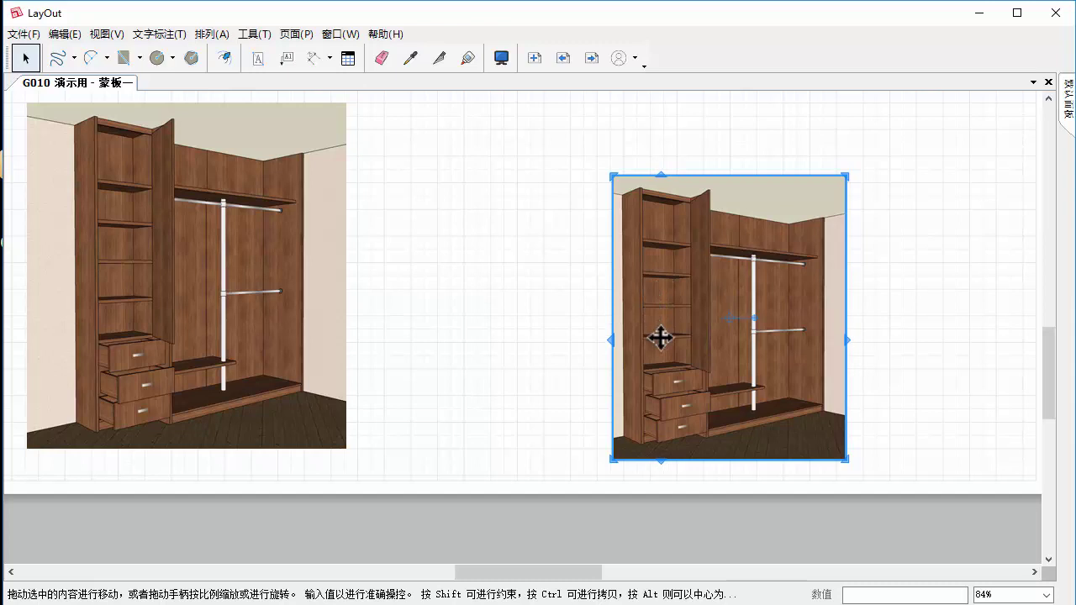
pyautogui.scroll(1, 661, 337)
pyautogui.moveTo(661, 337)
pyautogui.mouseDown(button='middle')
pyautogui.moveTo(605, 283)
pyautogui.moveTo(613, 259)
pyautogui.mouseUp(button='middle')
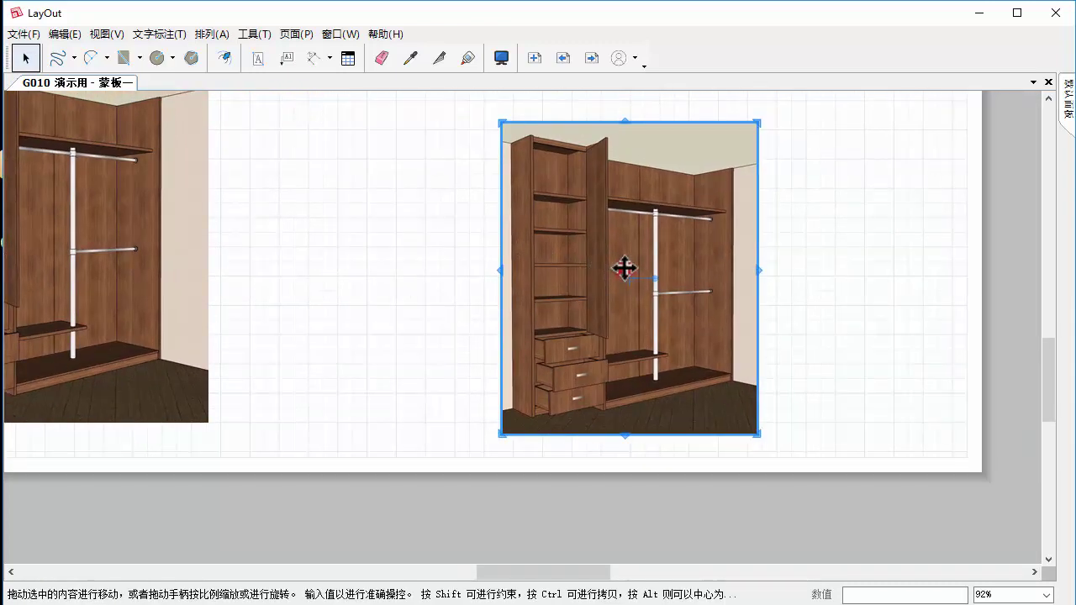
# - Open the wardrobe crop and shrink both the render and the crop rectangle, repositioning the render
pyautogui.doubleClick(624, 268)
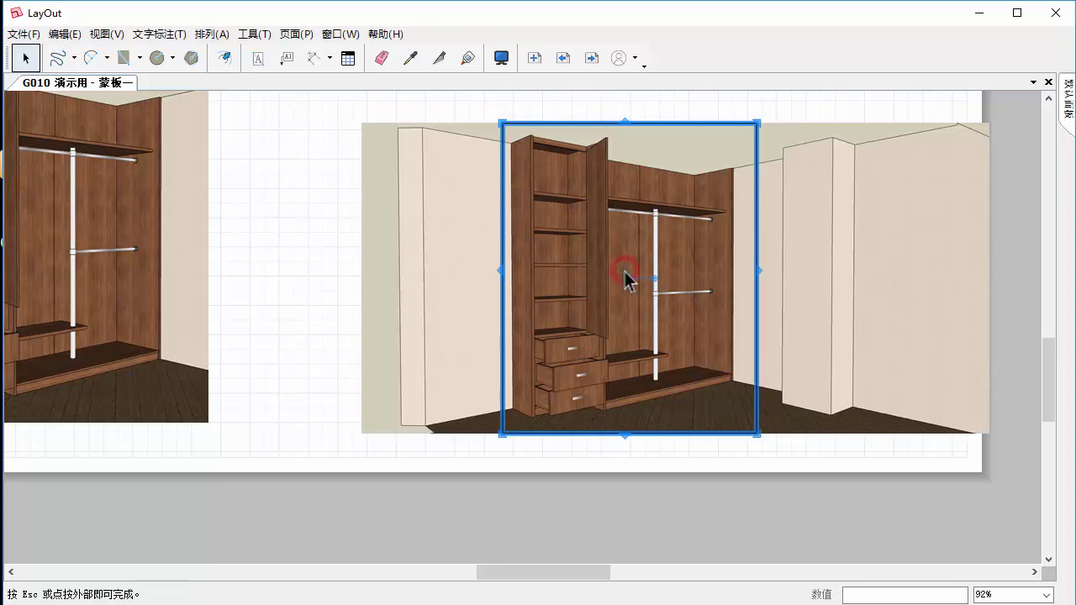
pyautogui.click(816, 233)
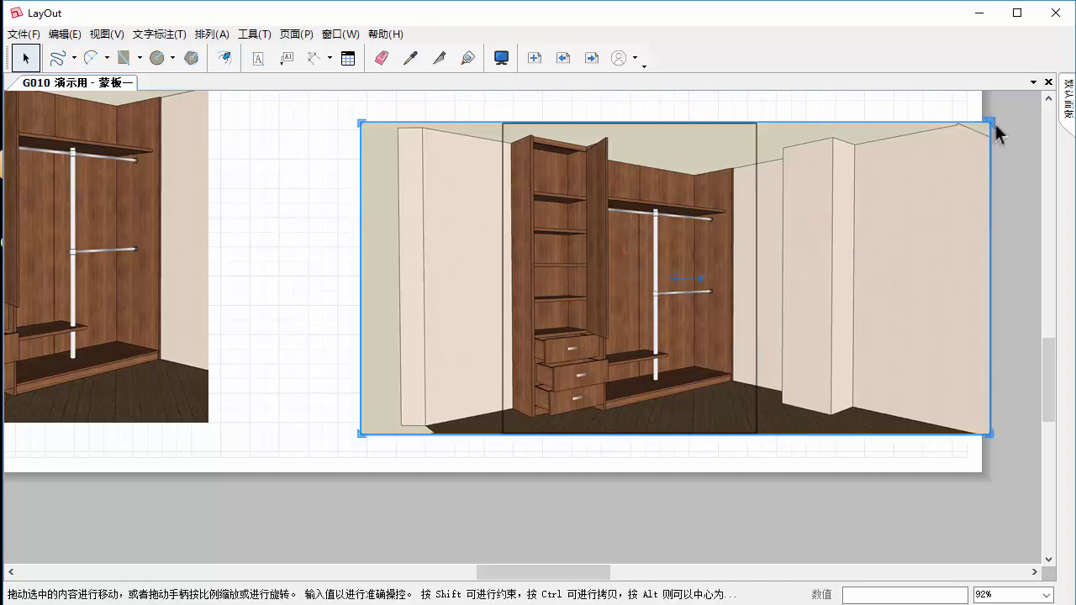
pyautogui.moveTo(994, 122)
pyautogui.mouseDown()
pyautogui.moveTo(758, 267)
pyautogui.moveTo(716, 270)
pyautogui.mouseUp()
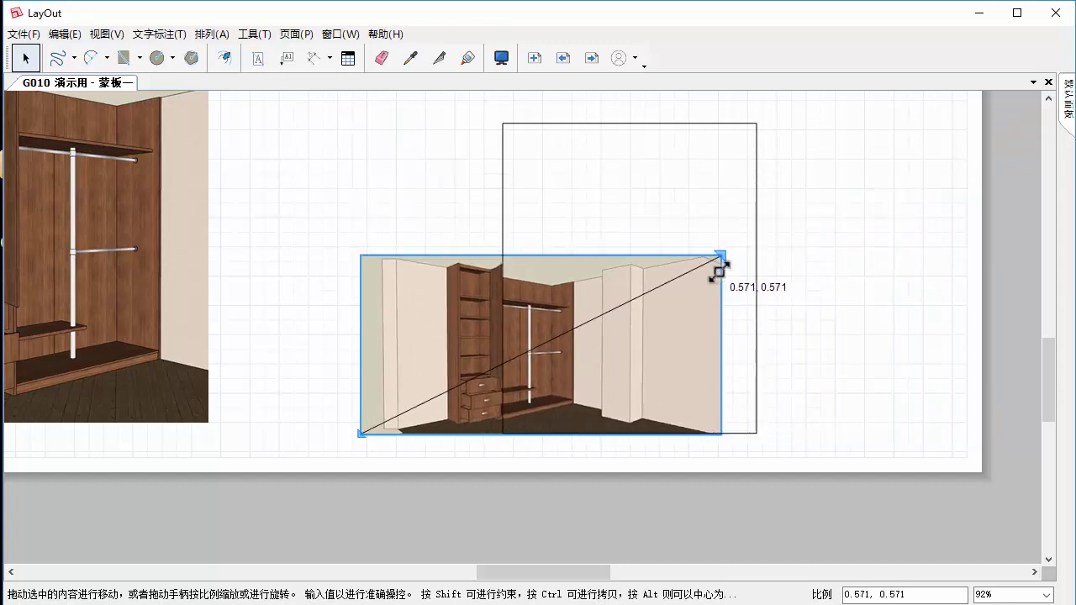
pyautogui.click(706, 124)
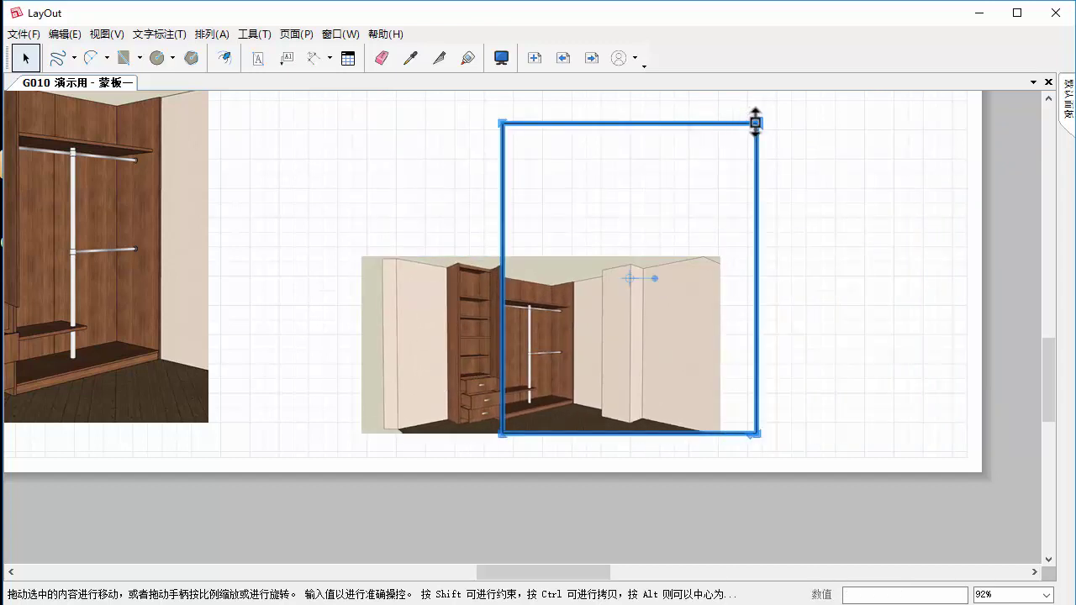
pyautogui.moveTo(761, 122); pyautogui.dragTo(611, 307)
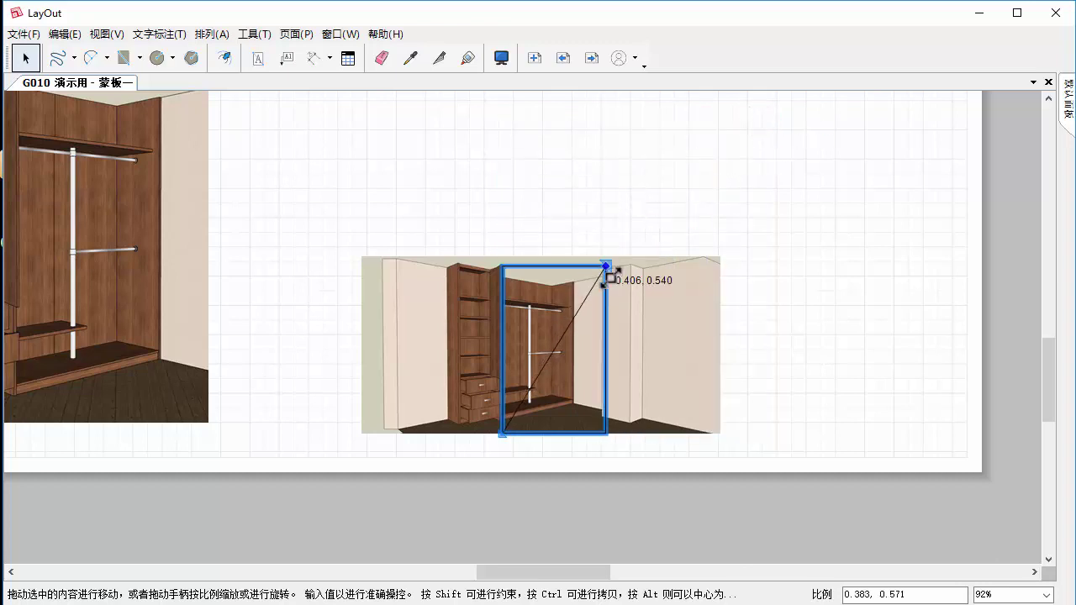
pyautogui.moveTo(612, 307)
pyautogui.mouseDown()
pyautogui.moveTo(603, 364)
pyautogui.moveTo(516, 348)
pyautogui.mouseUp()
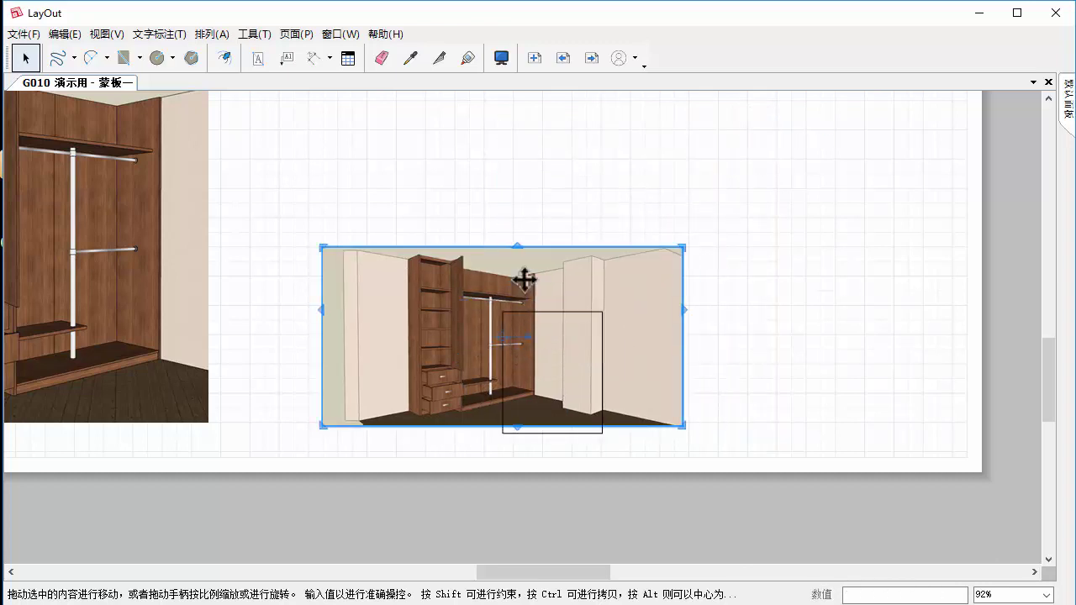
pyautogui.moveTo(577, 284); pyautogui.dragTo(632, 290)
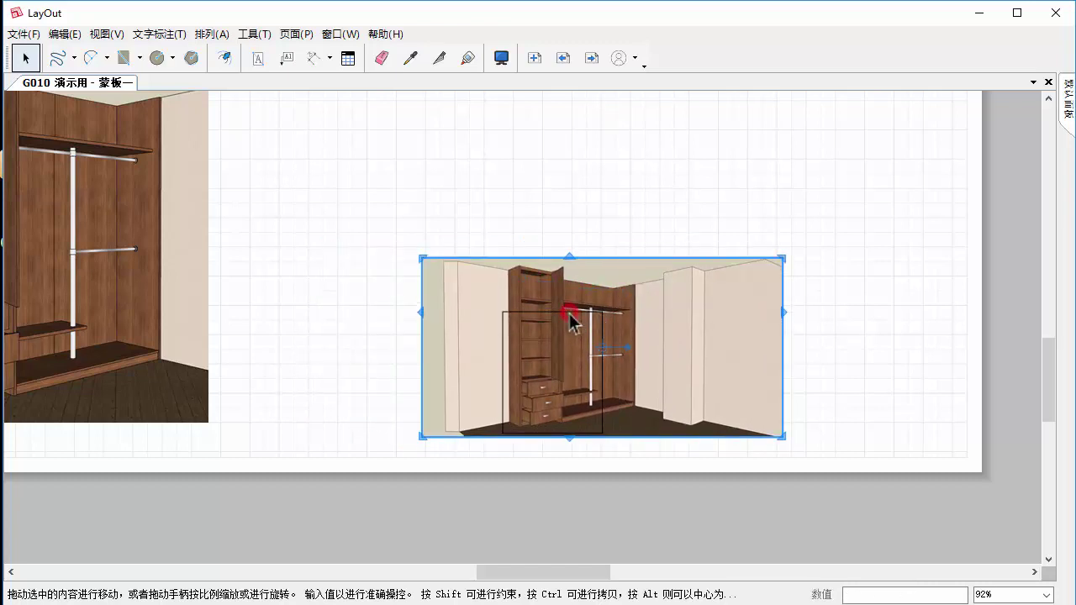
# - Fit the rectangle around the lower drawer unit and select it with the render for masking
pyautogui.doubleClick(570, 320)
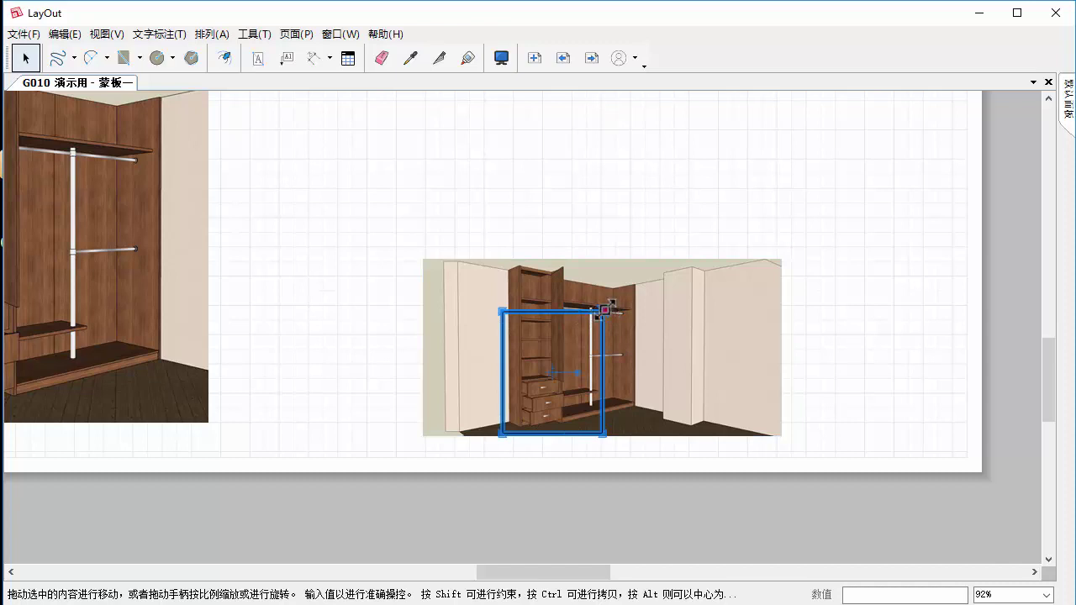
pyautogui.moveTo(604, 310); pyautogui.dragTo(580, 359)
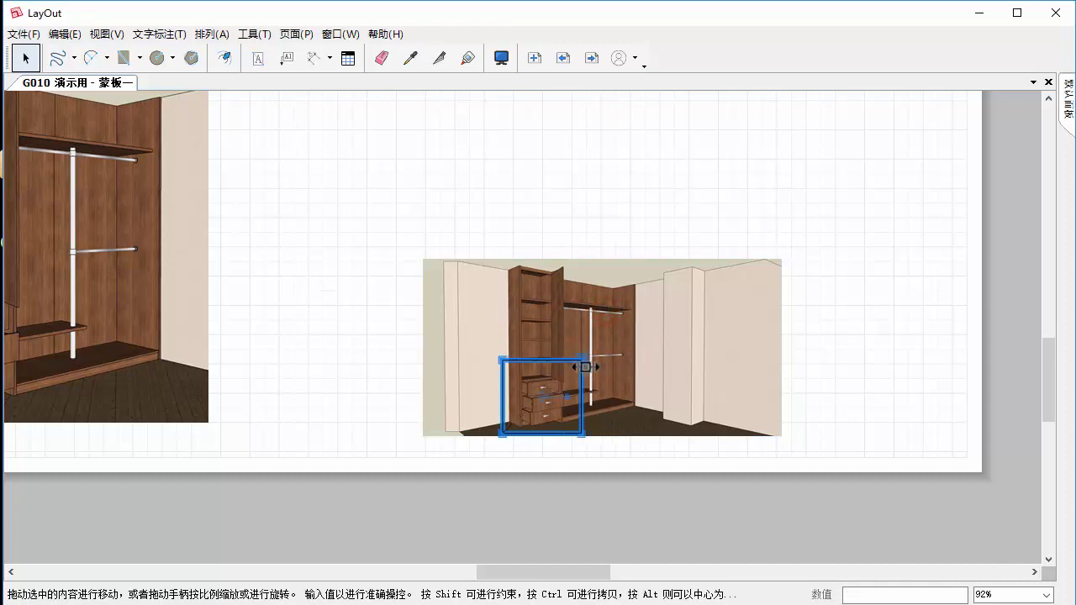
pyautogui.moveTo(363, 224); pyautogui.dragTo(861, 503)
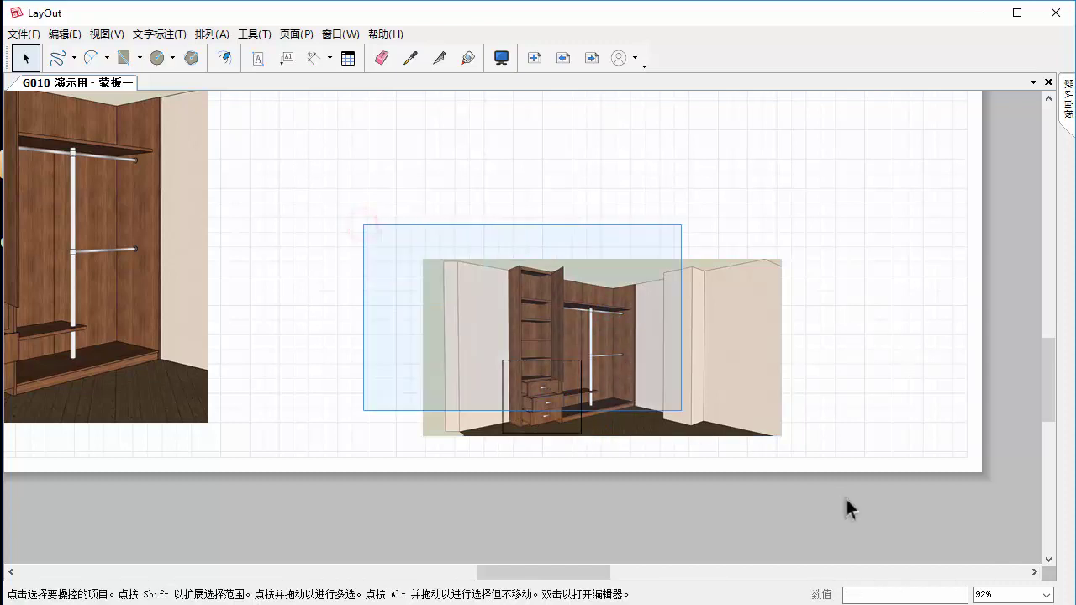
pyautogui.rightClick(696, 345)
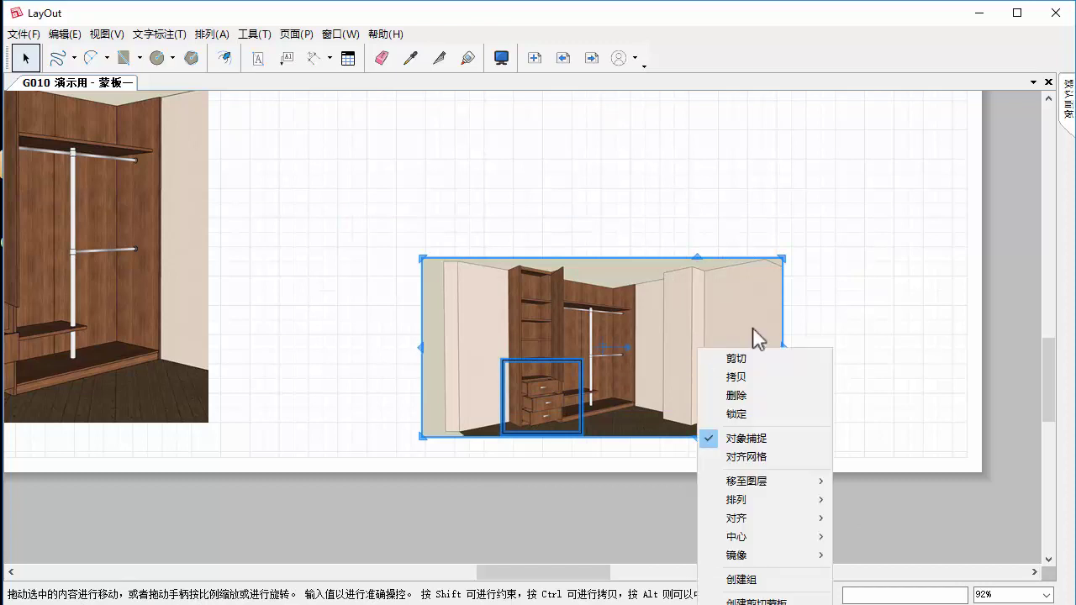
pyautogui.click(865, 264)
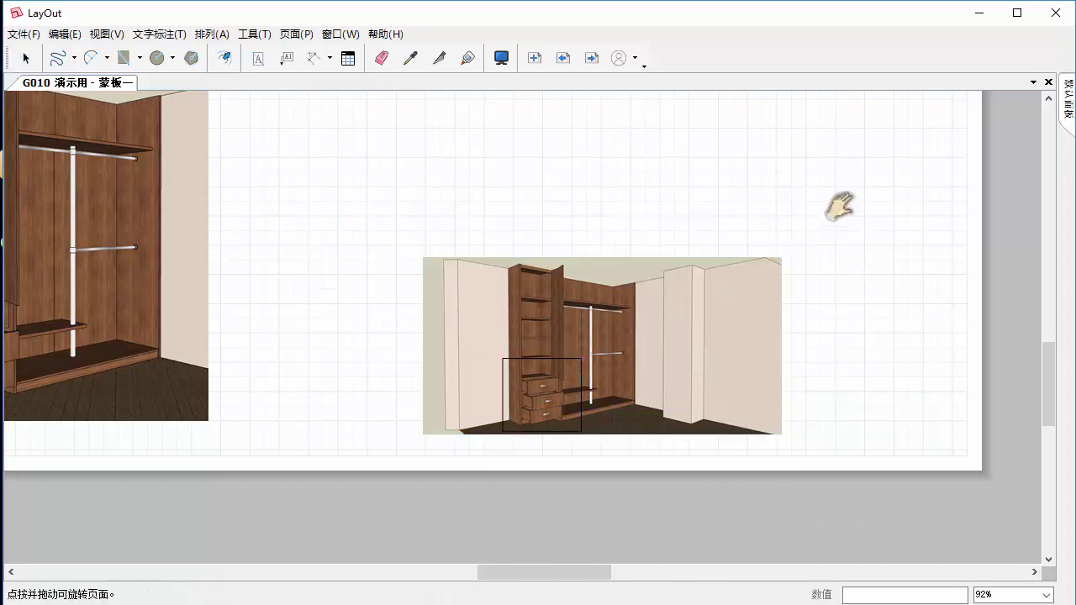
pyautogui.moveTo(841, 209); pyautogui.dragTo(830, 171, button='middle')
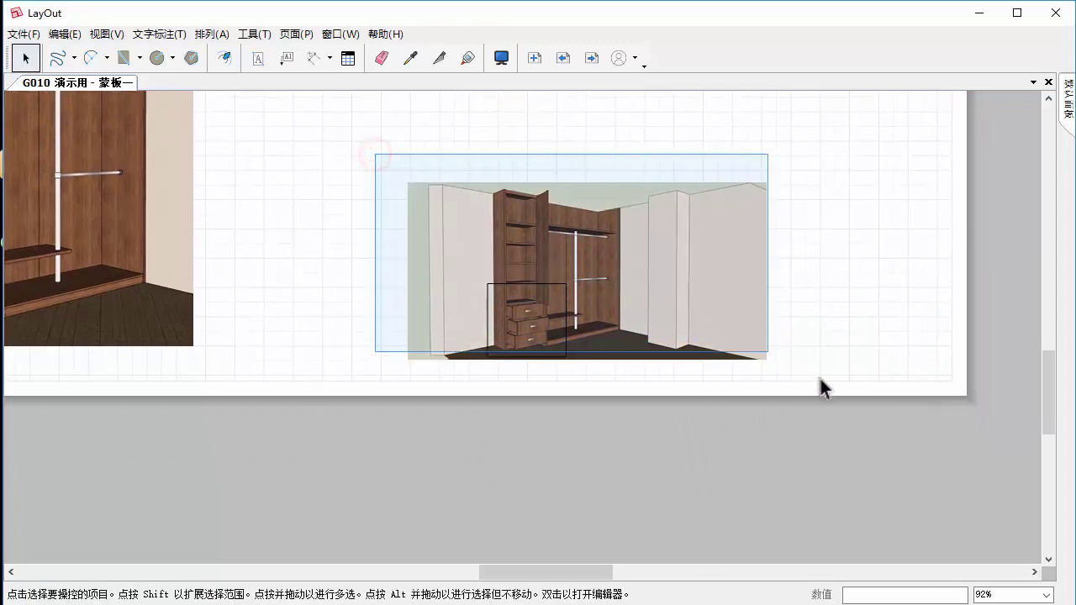
pyautogui.moveTo(375, 155); pyautogui.dragTo(836, 401)
pyautogui.rightClick(624, 214)
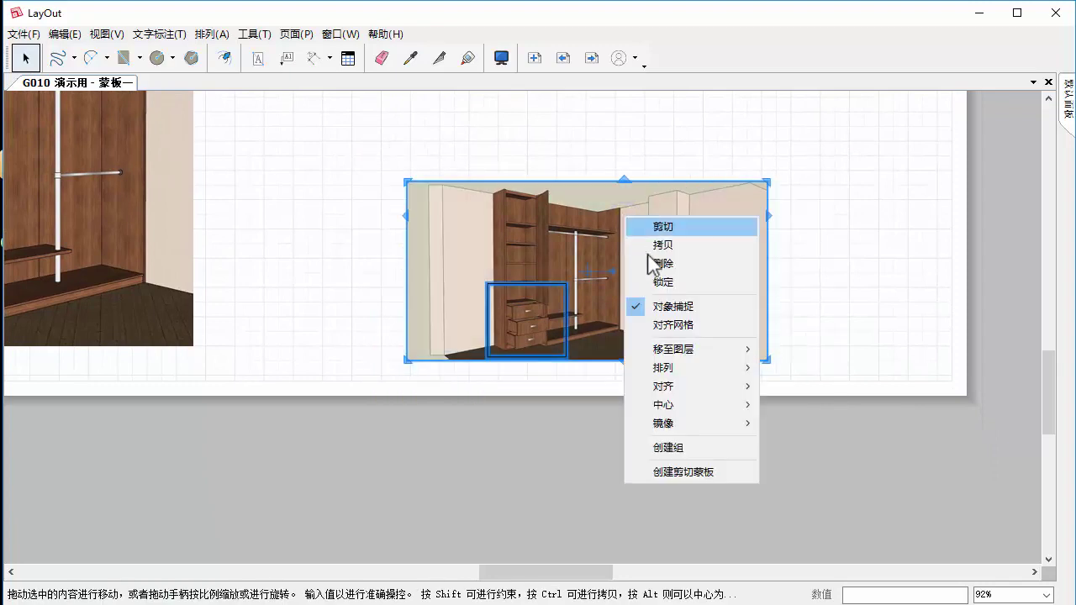
# - Apply the clipping mask so only the wardrobe drawers show, then select the cropped image
pyautogui.click(688, 466)
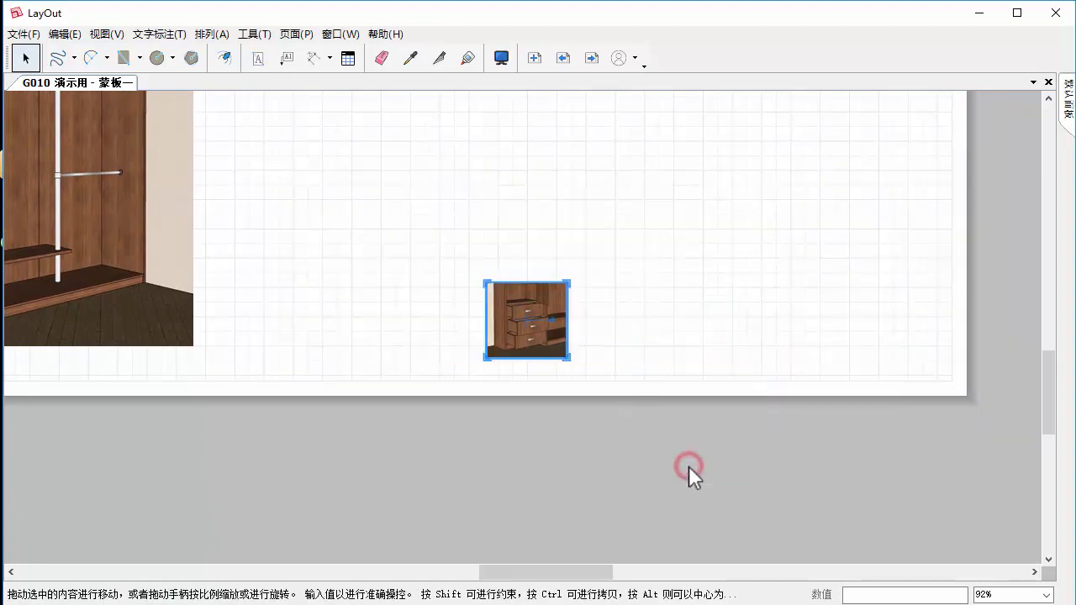
pyautogui.scroll(3, 576, 313)
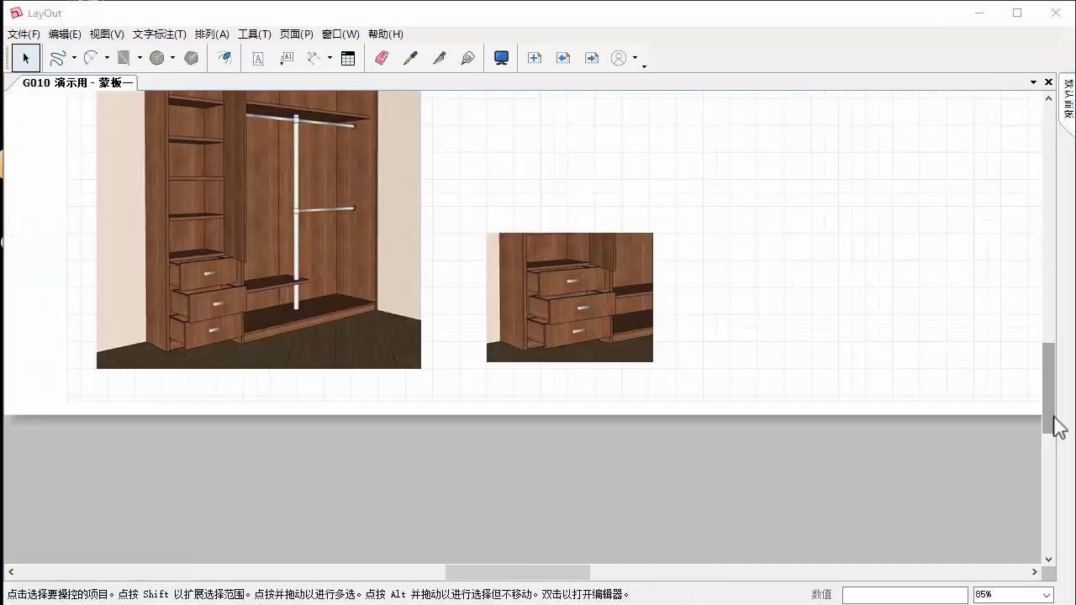
pyautogui.moveTo(810, 312); pyautogui.dragTo(781, 207, button='middle')
pyautogui.click(548, 193)
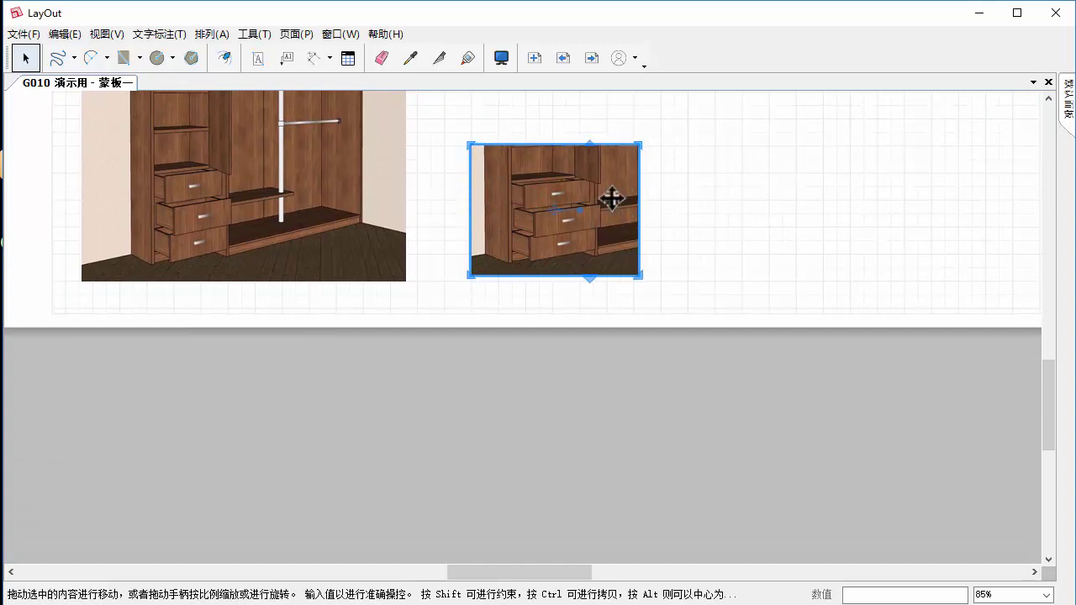
# - Release the drawer crop via Edit > 释放剪切蒙板, then undo to restore it
pyautogui.click(59, 33)
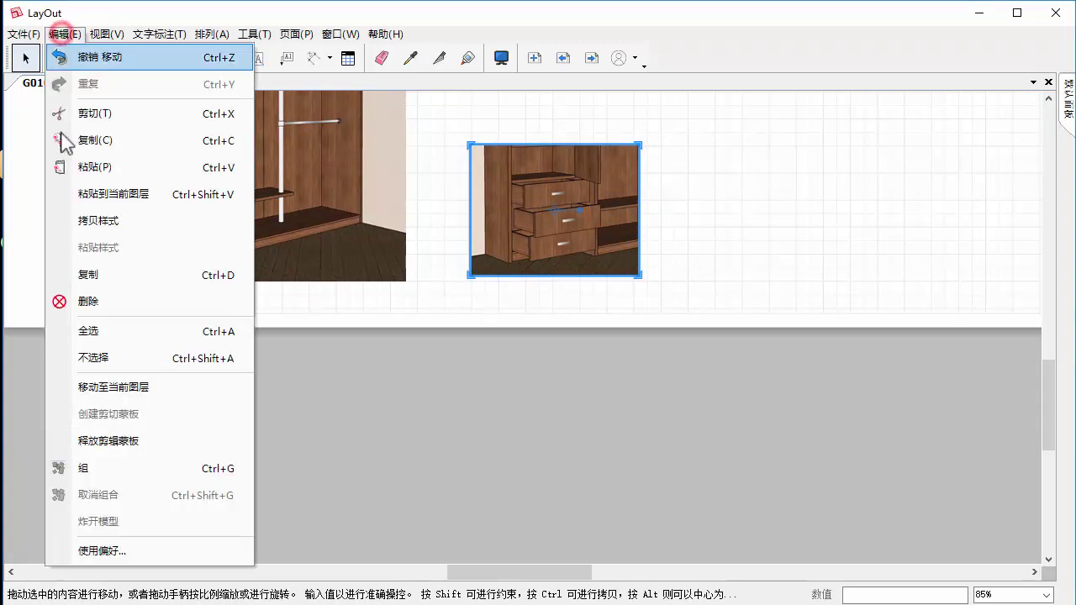
pyautogui.click(126, 441)
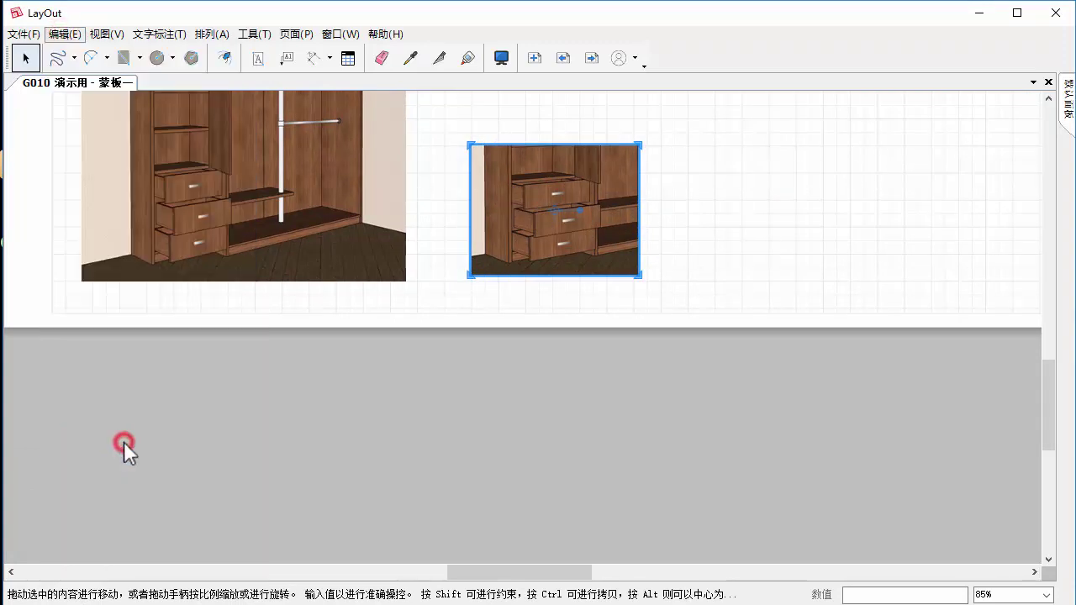
pyautogui.moveTo(555, 367); pyautogui.dragTo(516, 509, button='middle')
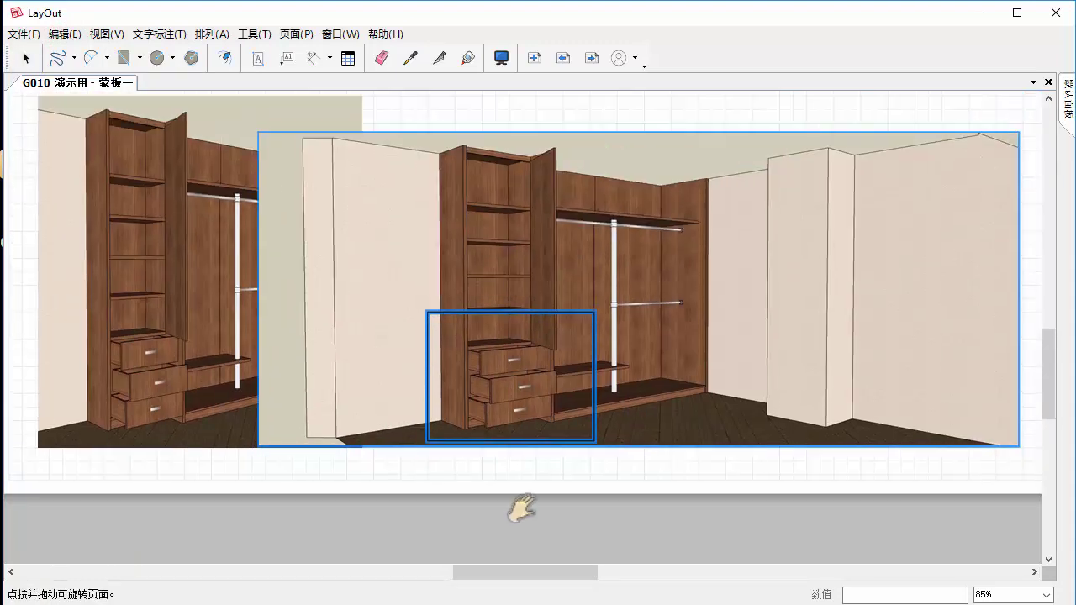
pyautogui.hotkey('ctrl', 'z')
pyautogui.moveTo(569, 308); pyautogui.dragTo(570, 228, button='middle')
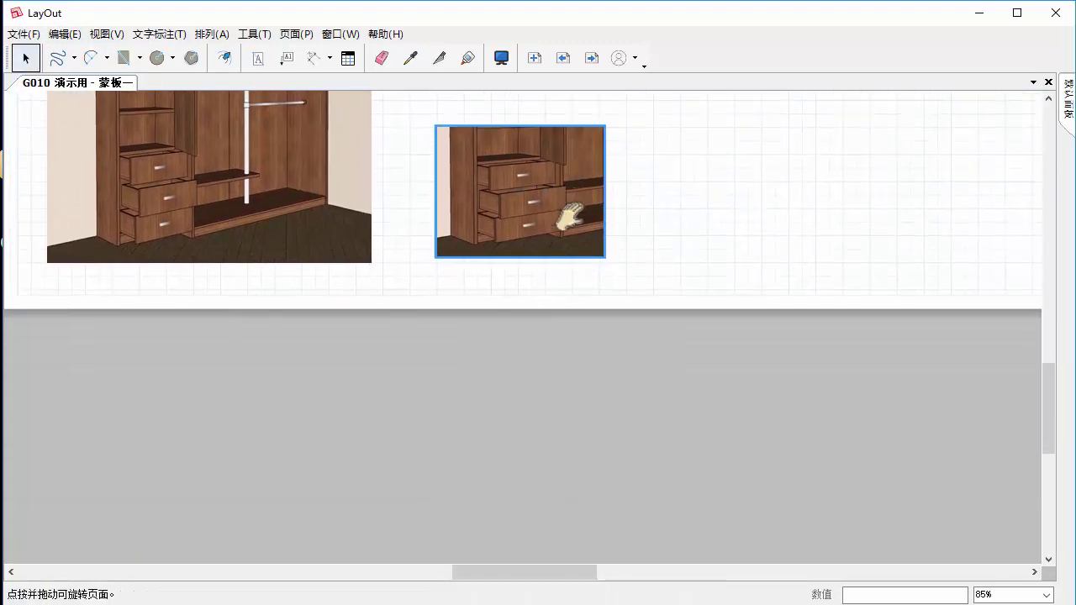
# - Release the crop from the right-click menu, undo, and release it again from the Edit menu
pyautogui.rightClick(519, 155)
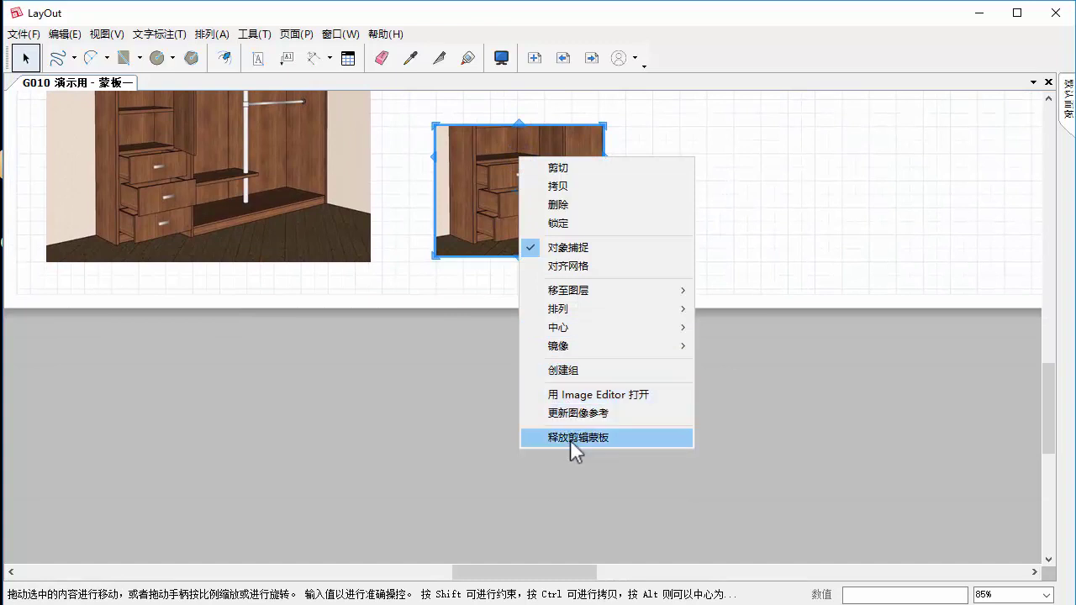
pyautogui.click(620, 438)
pyautogui.moveTo(661, 183)
pyautogui.mouseDown(button='middle')
pyautogui.moveTo(543, 413)
pyautogui.moveTo(582, 412)
pyautogui.moveTo(607, 375)
pyautogui.mouseUp(button='middle')
pyautogui.hotkey('ctrl', 'z')
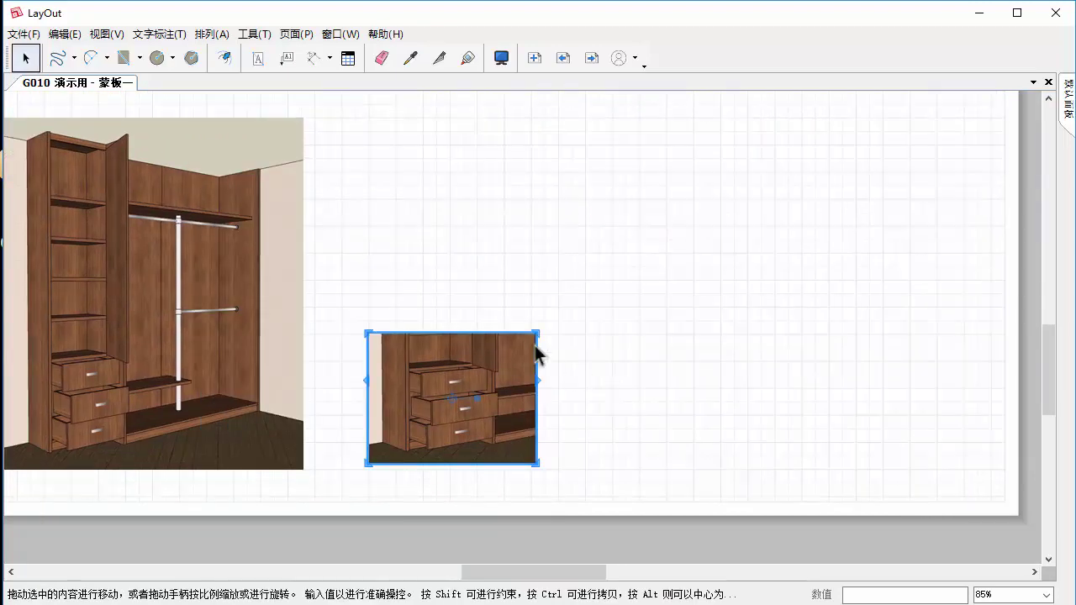
pyautogui.click(68, 33)
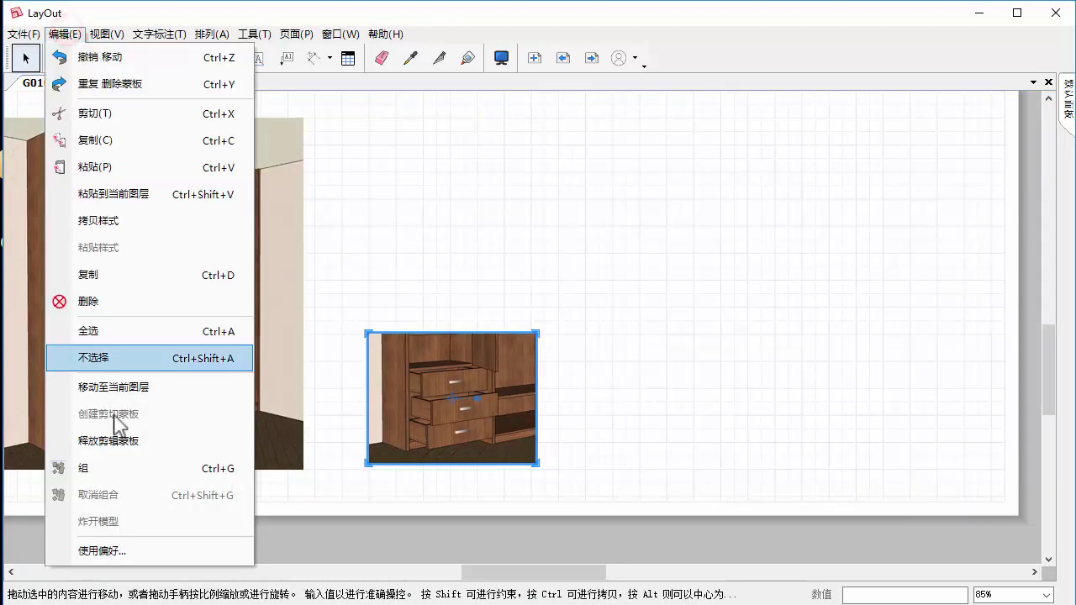
pyautogui.click(102, 438)
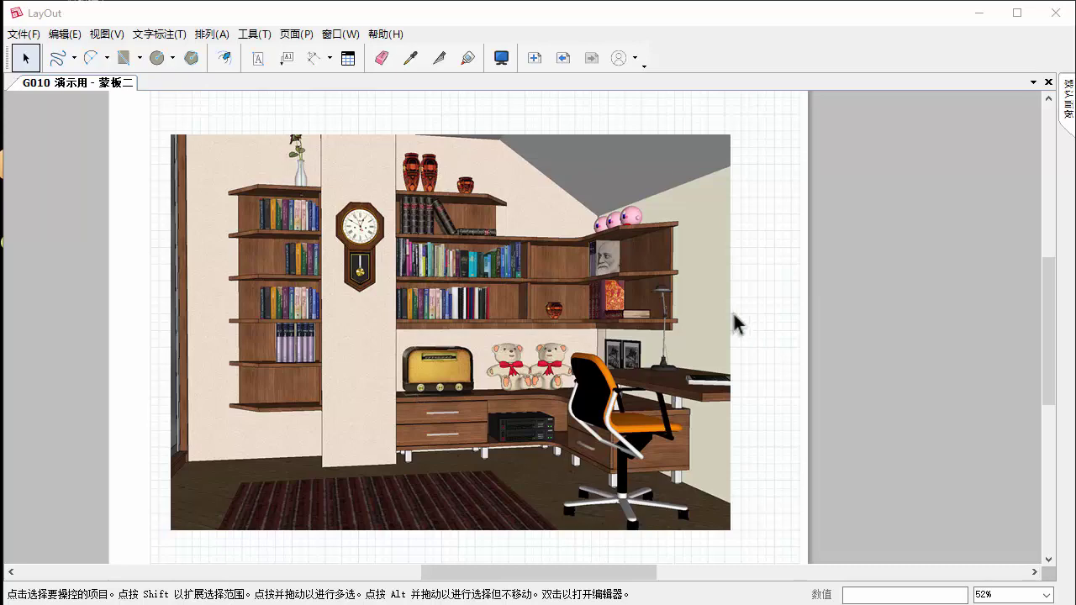
# - Orbit the study render's camera to a more frontal view of the room
pyautogui.click(646, 304)
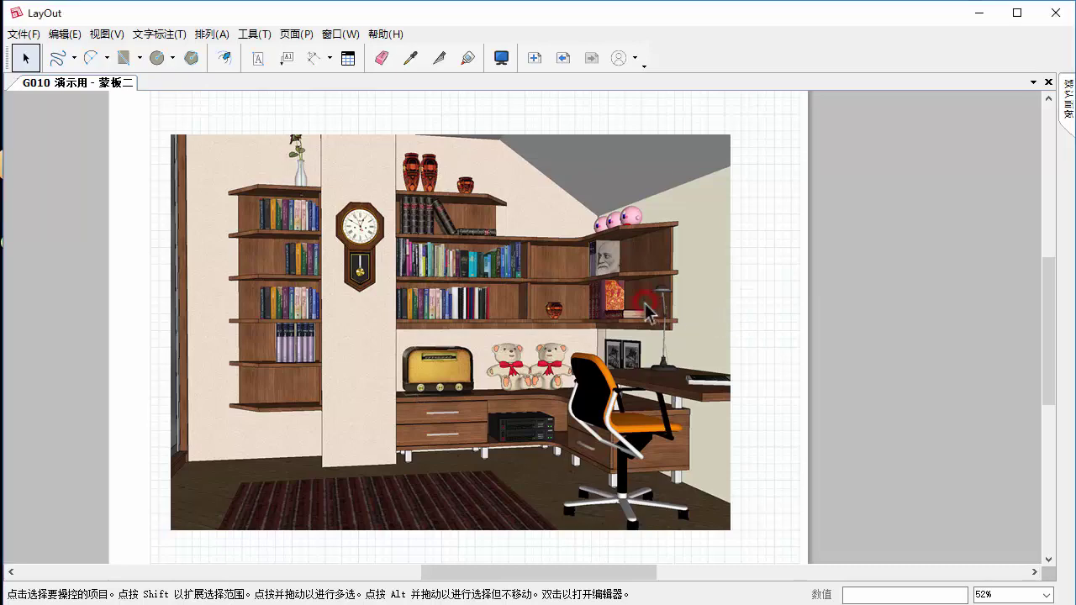
pyautogui.doubleClick(646, 304)
pyautogui.moveTo(644, 302)
pyautogui.mouseDown()
pyautogui.moveTo(673, 312)
pyautogui.moveTo(586, 389)
pyautogui.mouseUp()
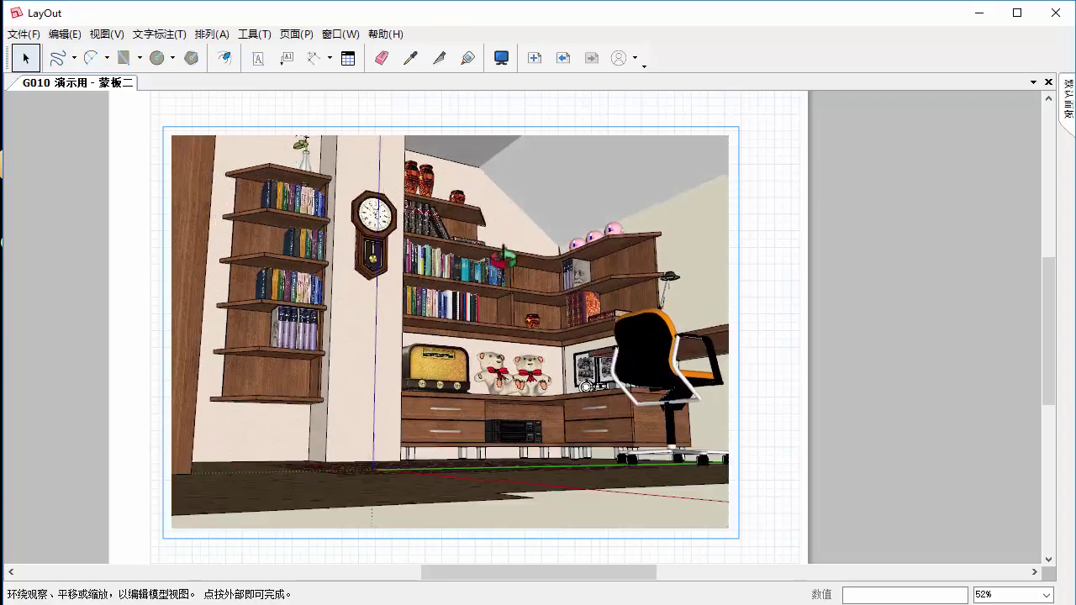
pyautogui.moveTo(484, 291); pyautogui.dragTo(493, 287)
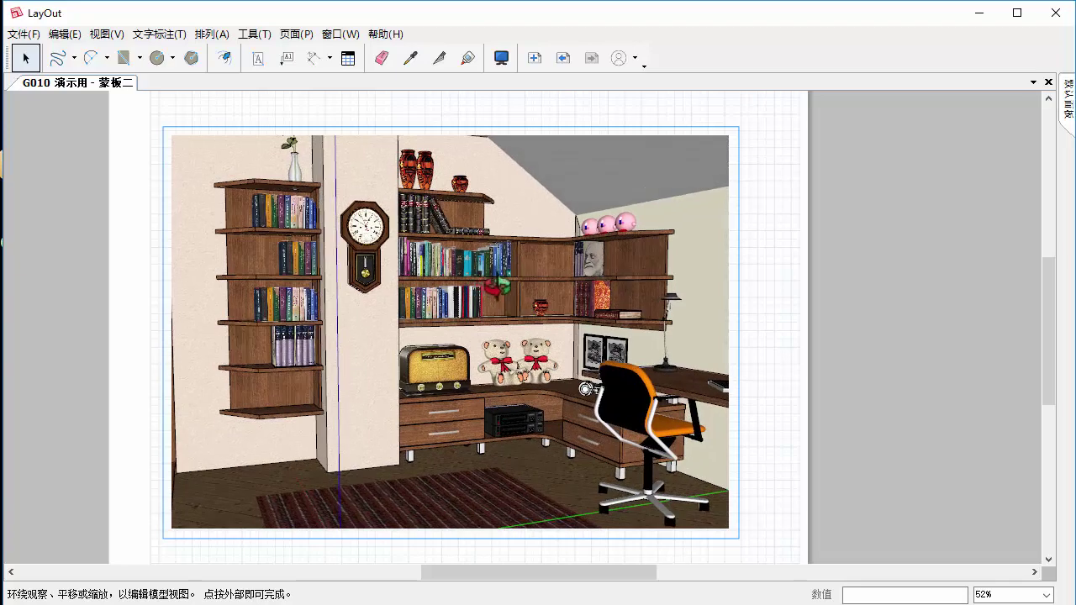
pyautogui.click(786, 285)
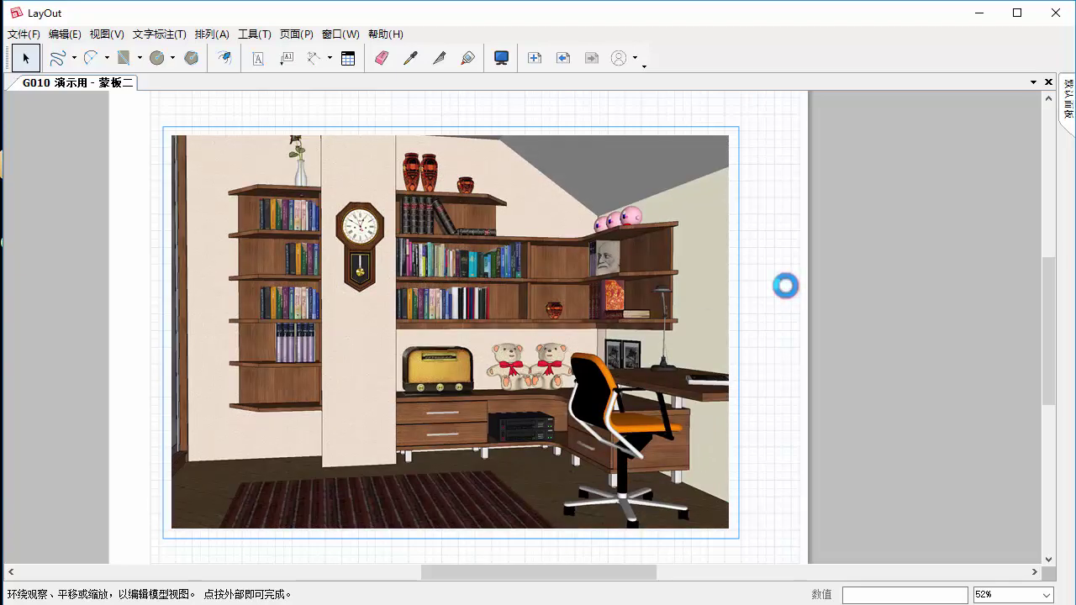
# - Draw a circle around the wall clock and nudge it down to centre it
pyautogui.click(158, 59)
pyautogui.click(363, 229)
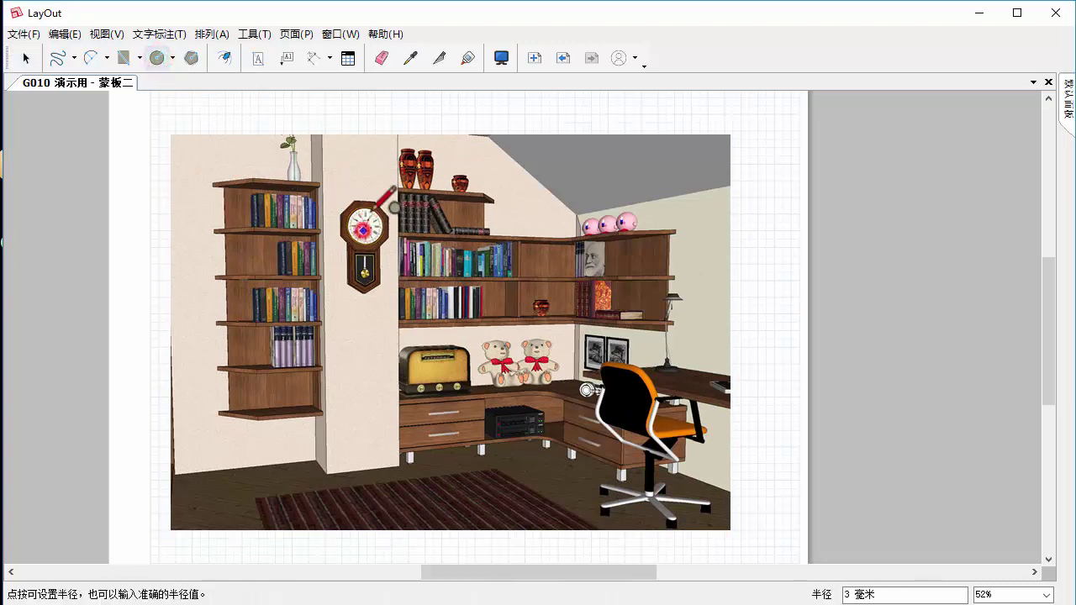
pyautogui.click(375, 179)
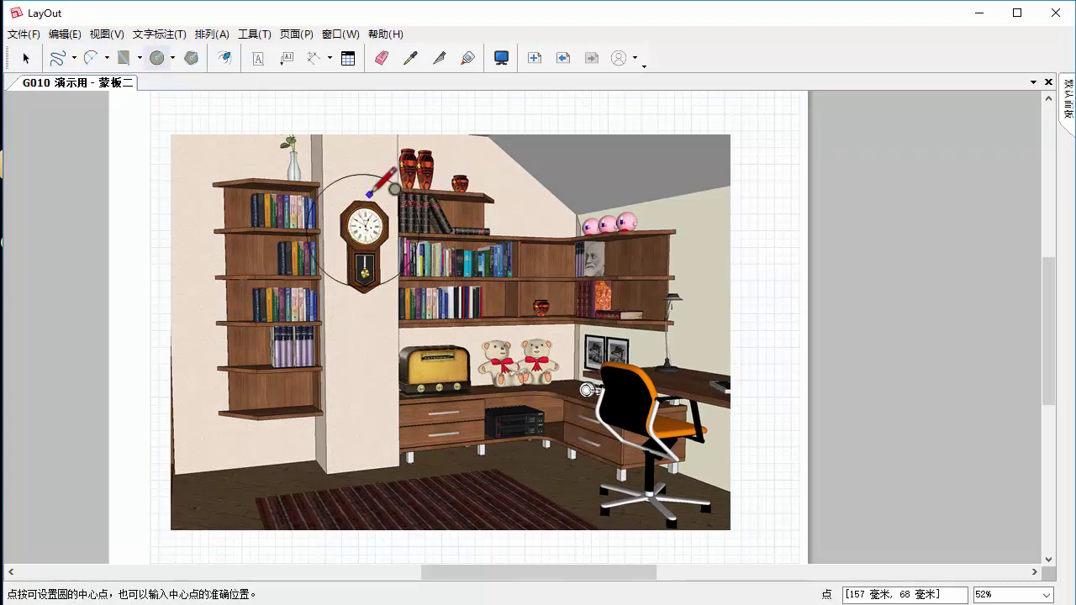
pyautogui.press('space')
pyautogui.moveTo(363, 173); pyautogui.dragTo(364, 189)
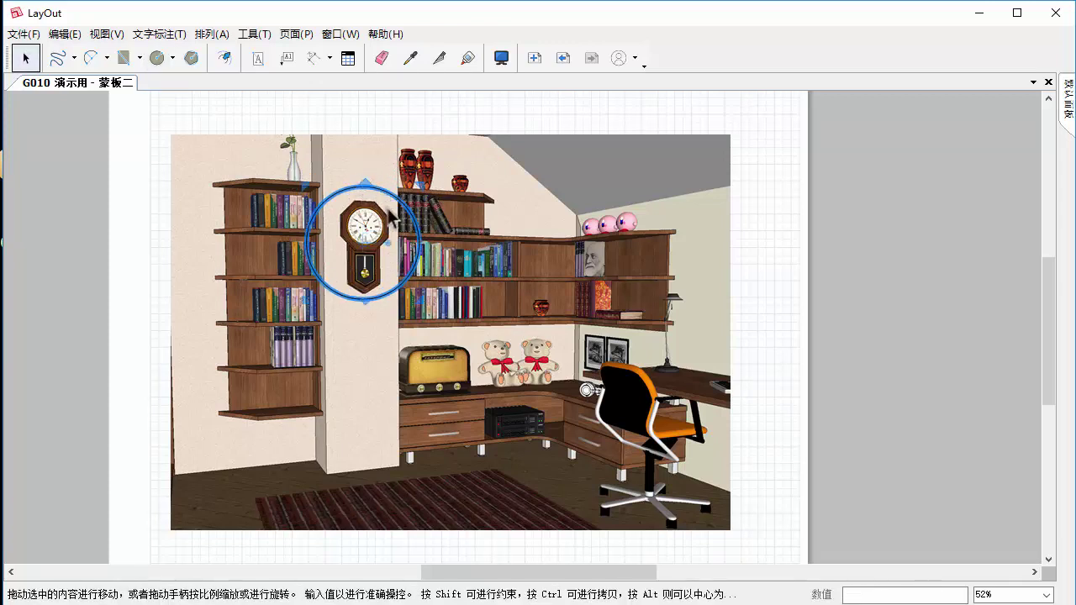
pyautogui.press('Escape')
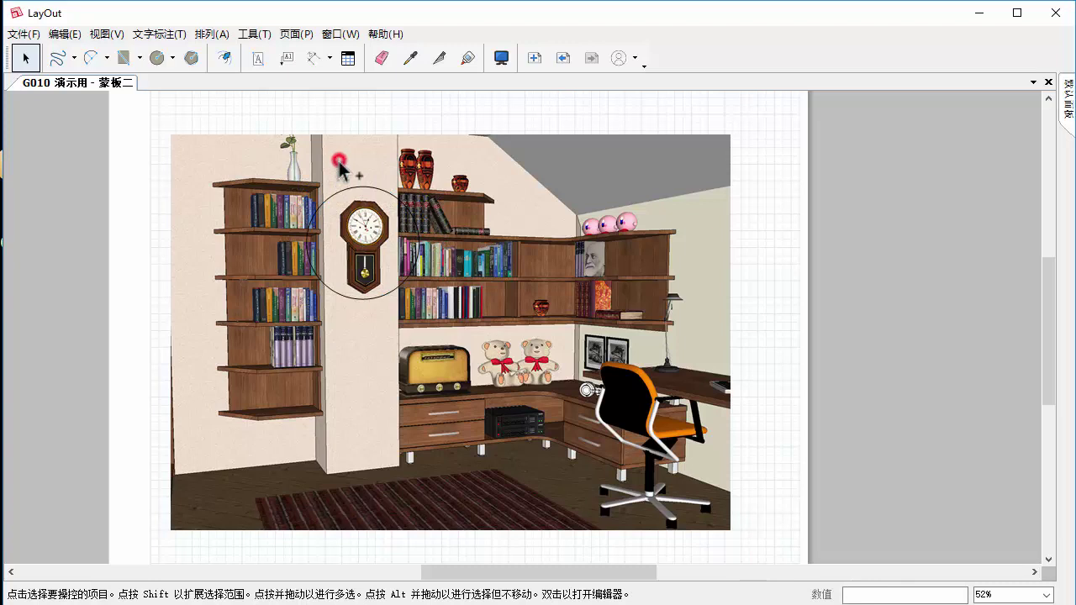
# - Select the study render and circle and apply 创建剪切蒙板 to leave a round clock
pyautogui.click(339, 171)
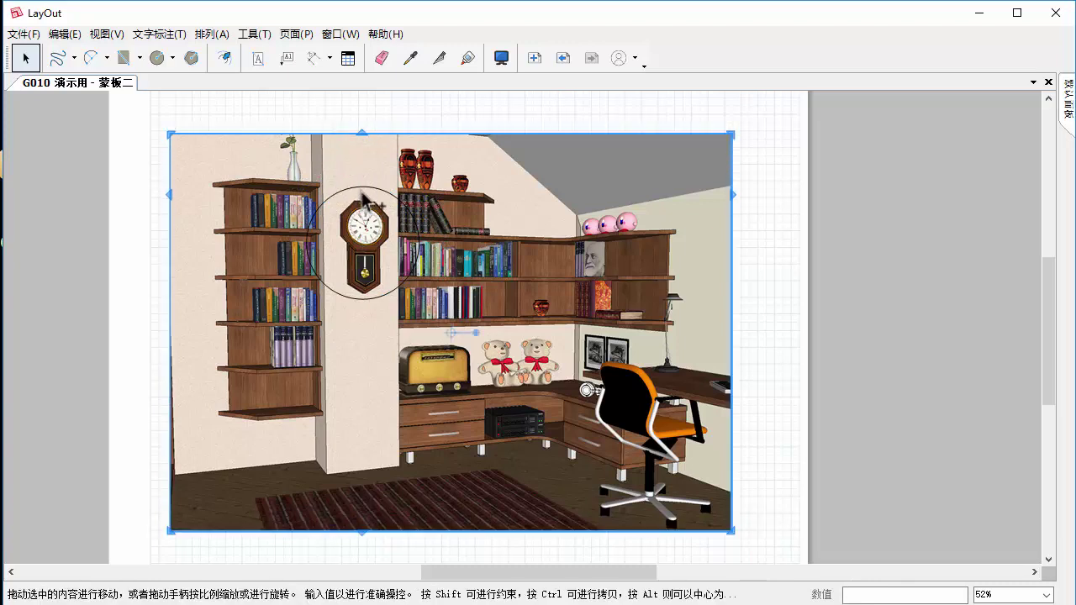
pyautogui.click(365, 186)
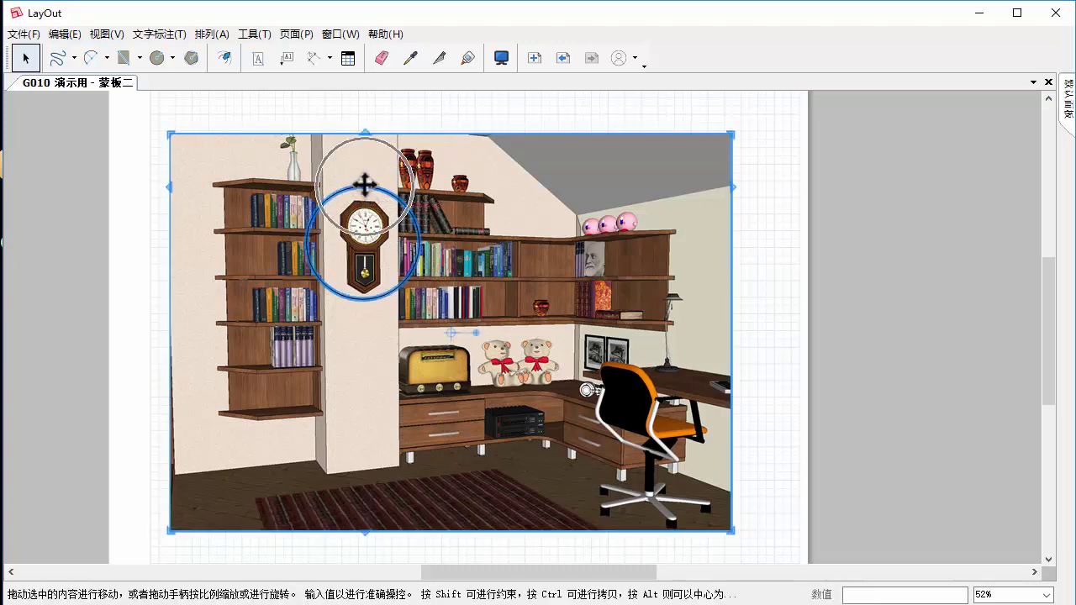
pyautogui.rightClick(364, 186)
pyautogui.click(419, 465)
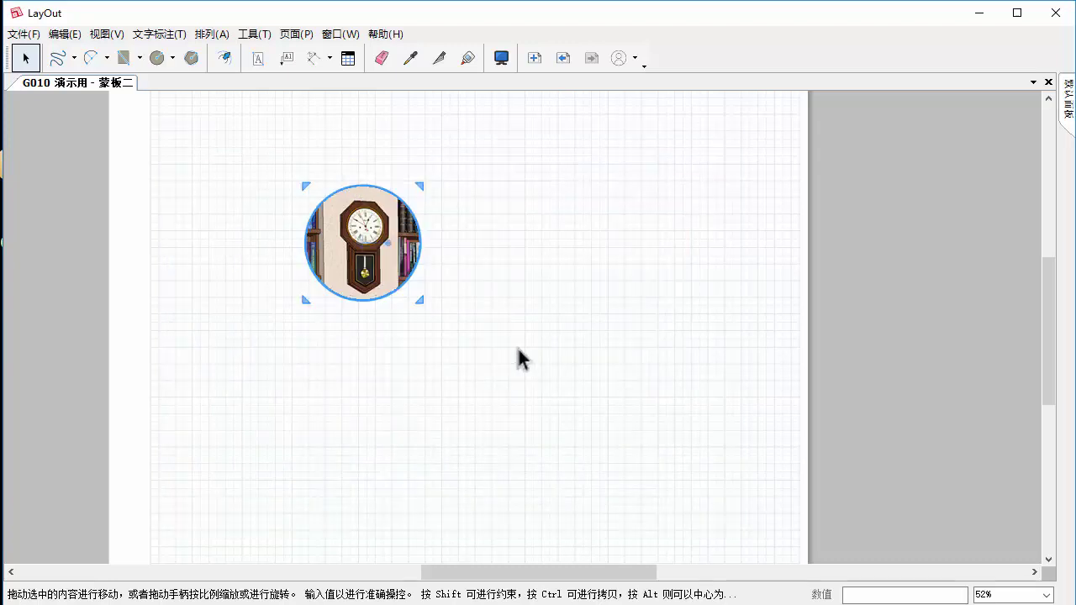
pyautogui.click(518, 349)
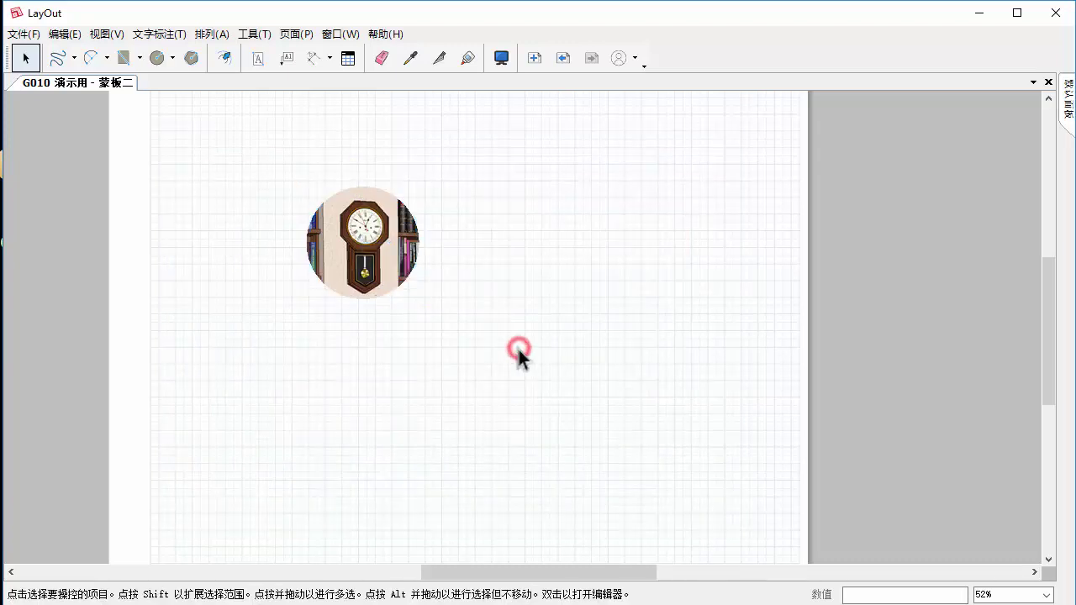
# - Open the clock crop, drag its clipping circle onto the radio, then apply an Edit menu command
pyautogui.doubleClick(354, 246)
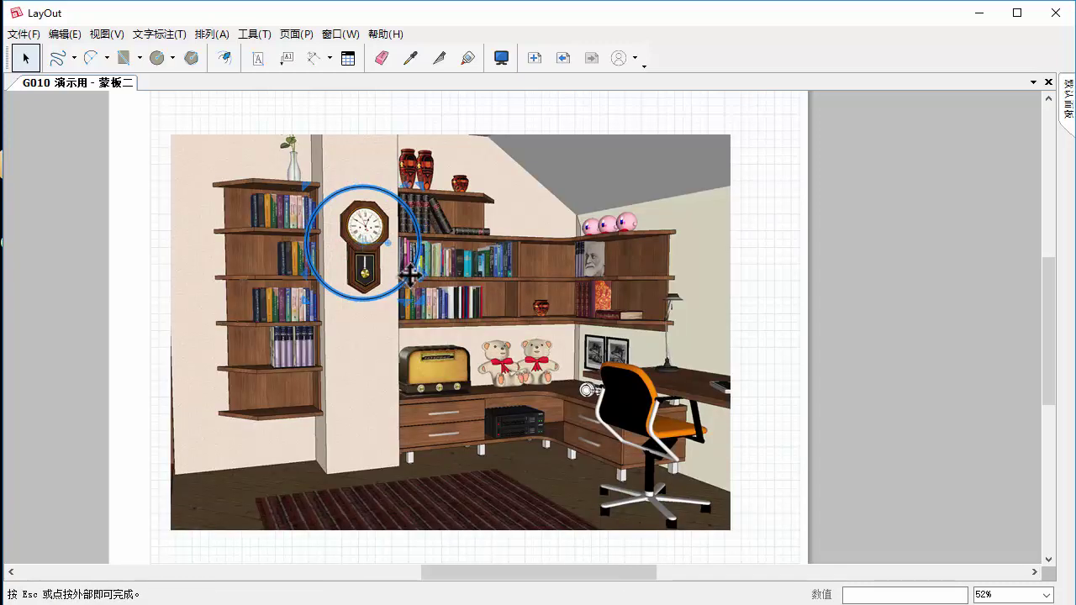
pyautogui.moveTo(410, 275); pyautogui.dragTo(487, 407)
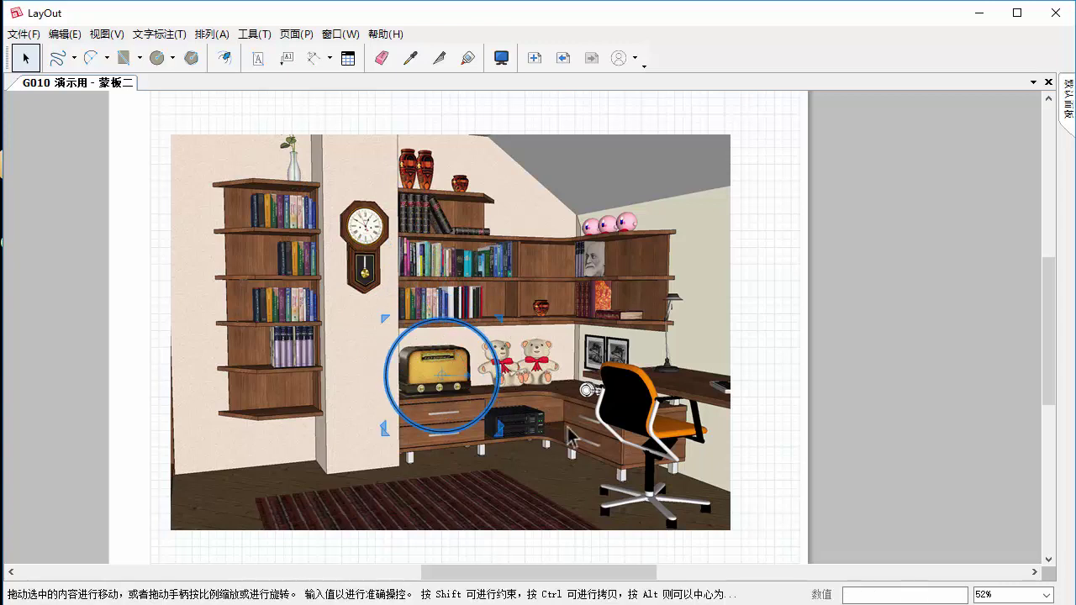
pyautogui.doubleClick(569, 433)
pyautogui.rightClick(568, 433)
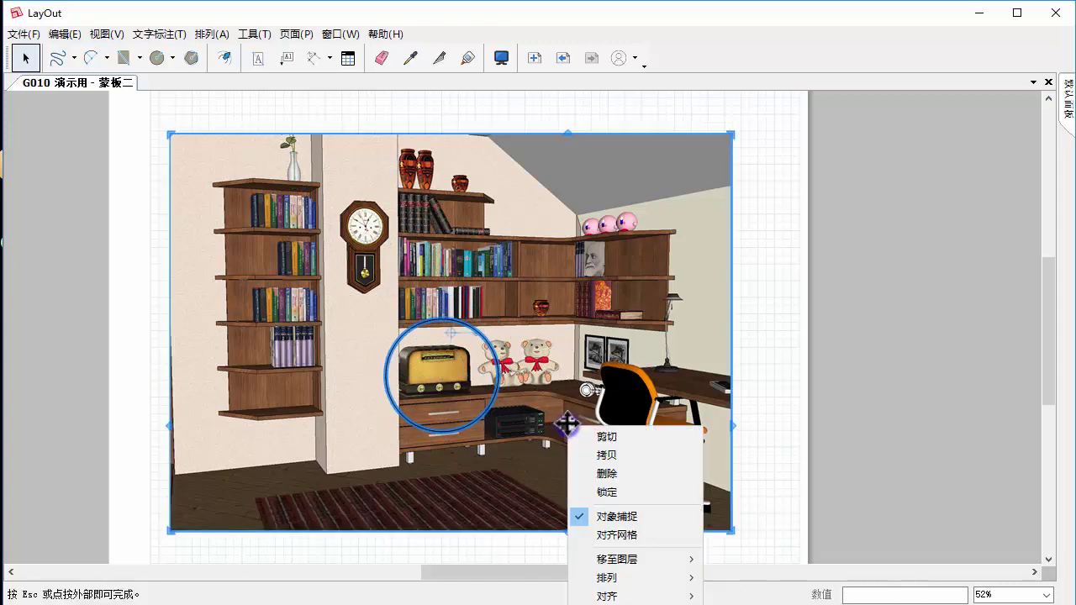
pyautogui.click(64, 34)
pyautogui.click(117, 414)
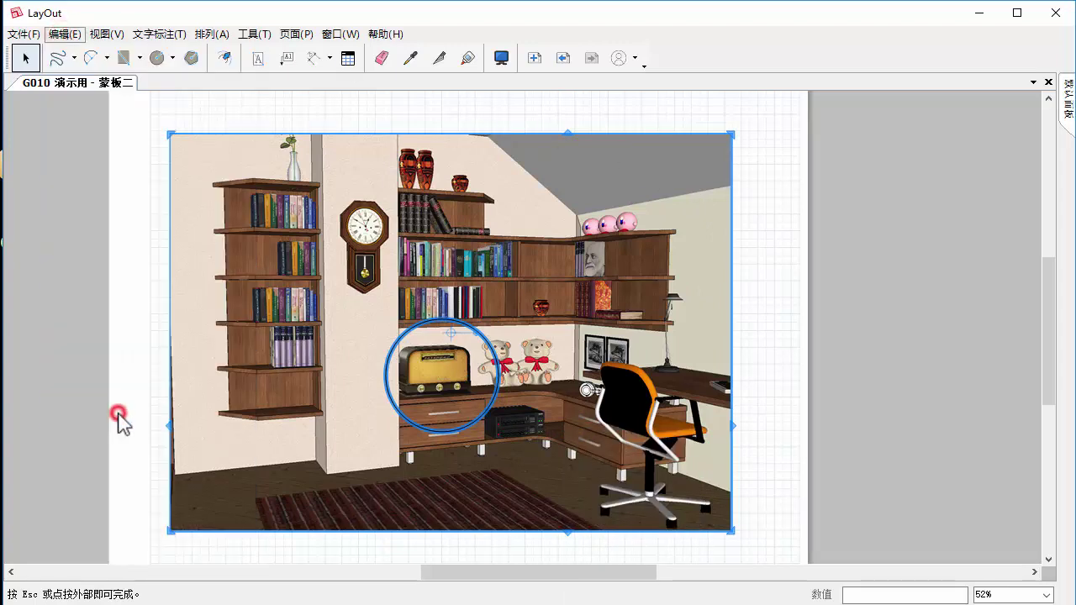